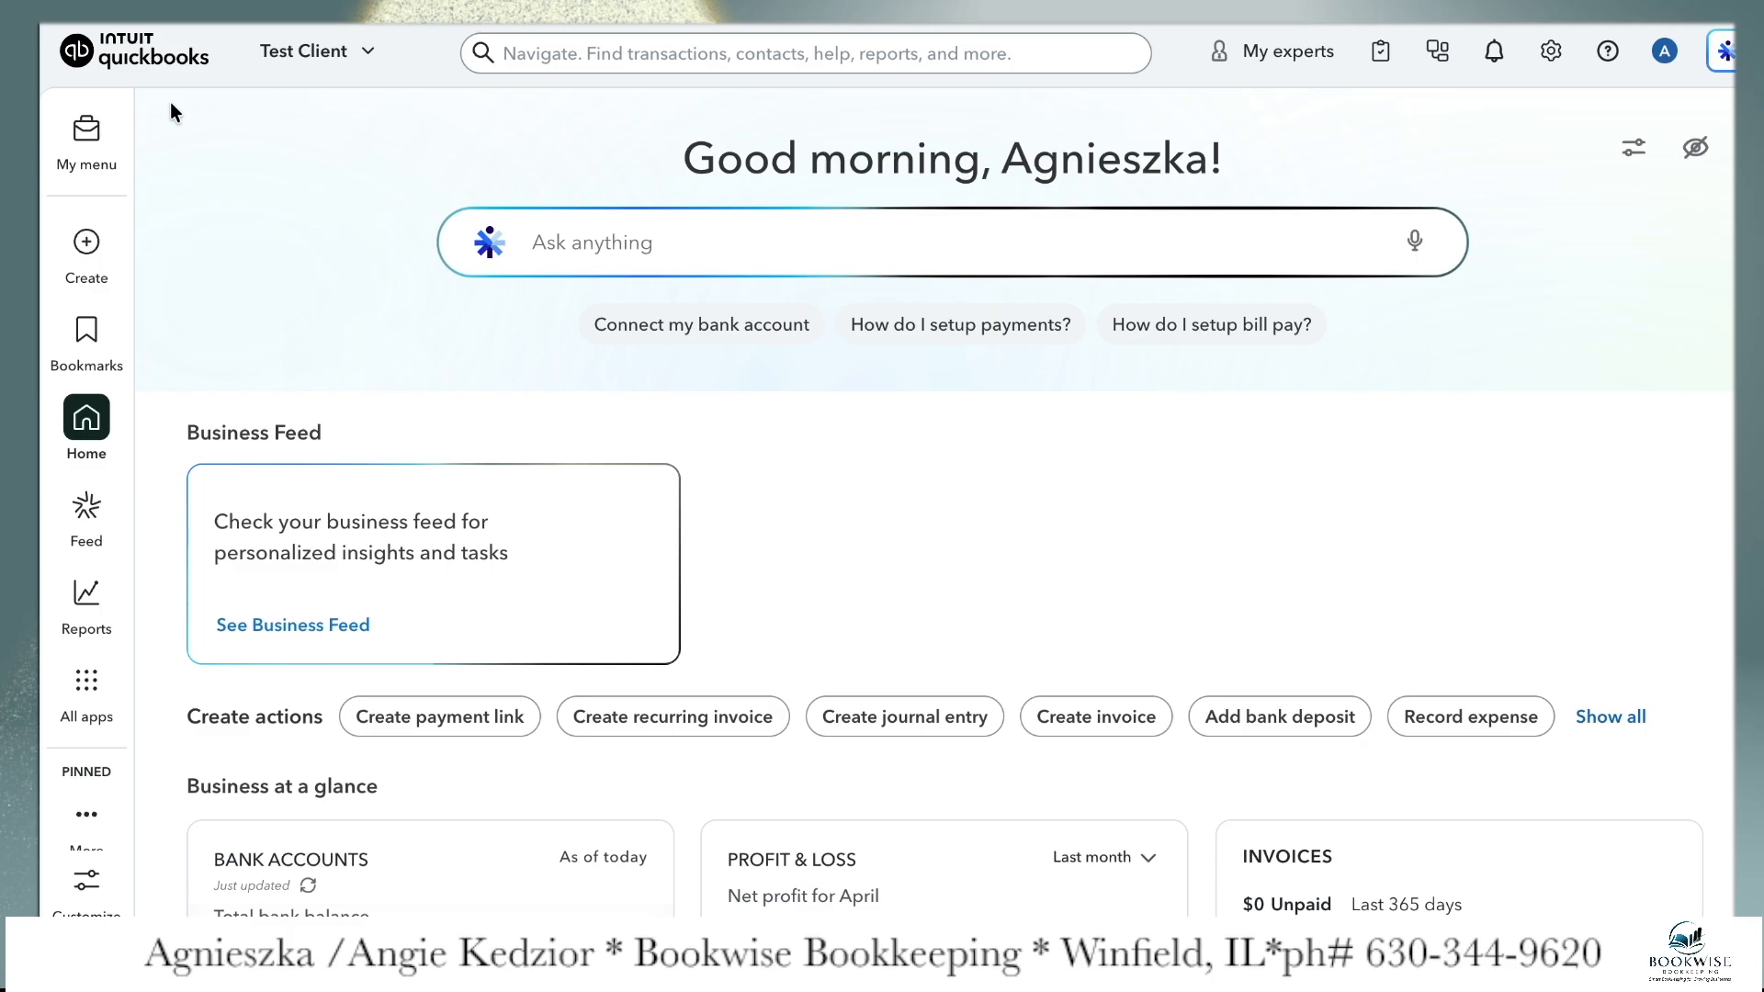
left_click(86, 241)
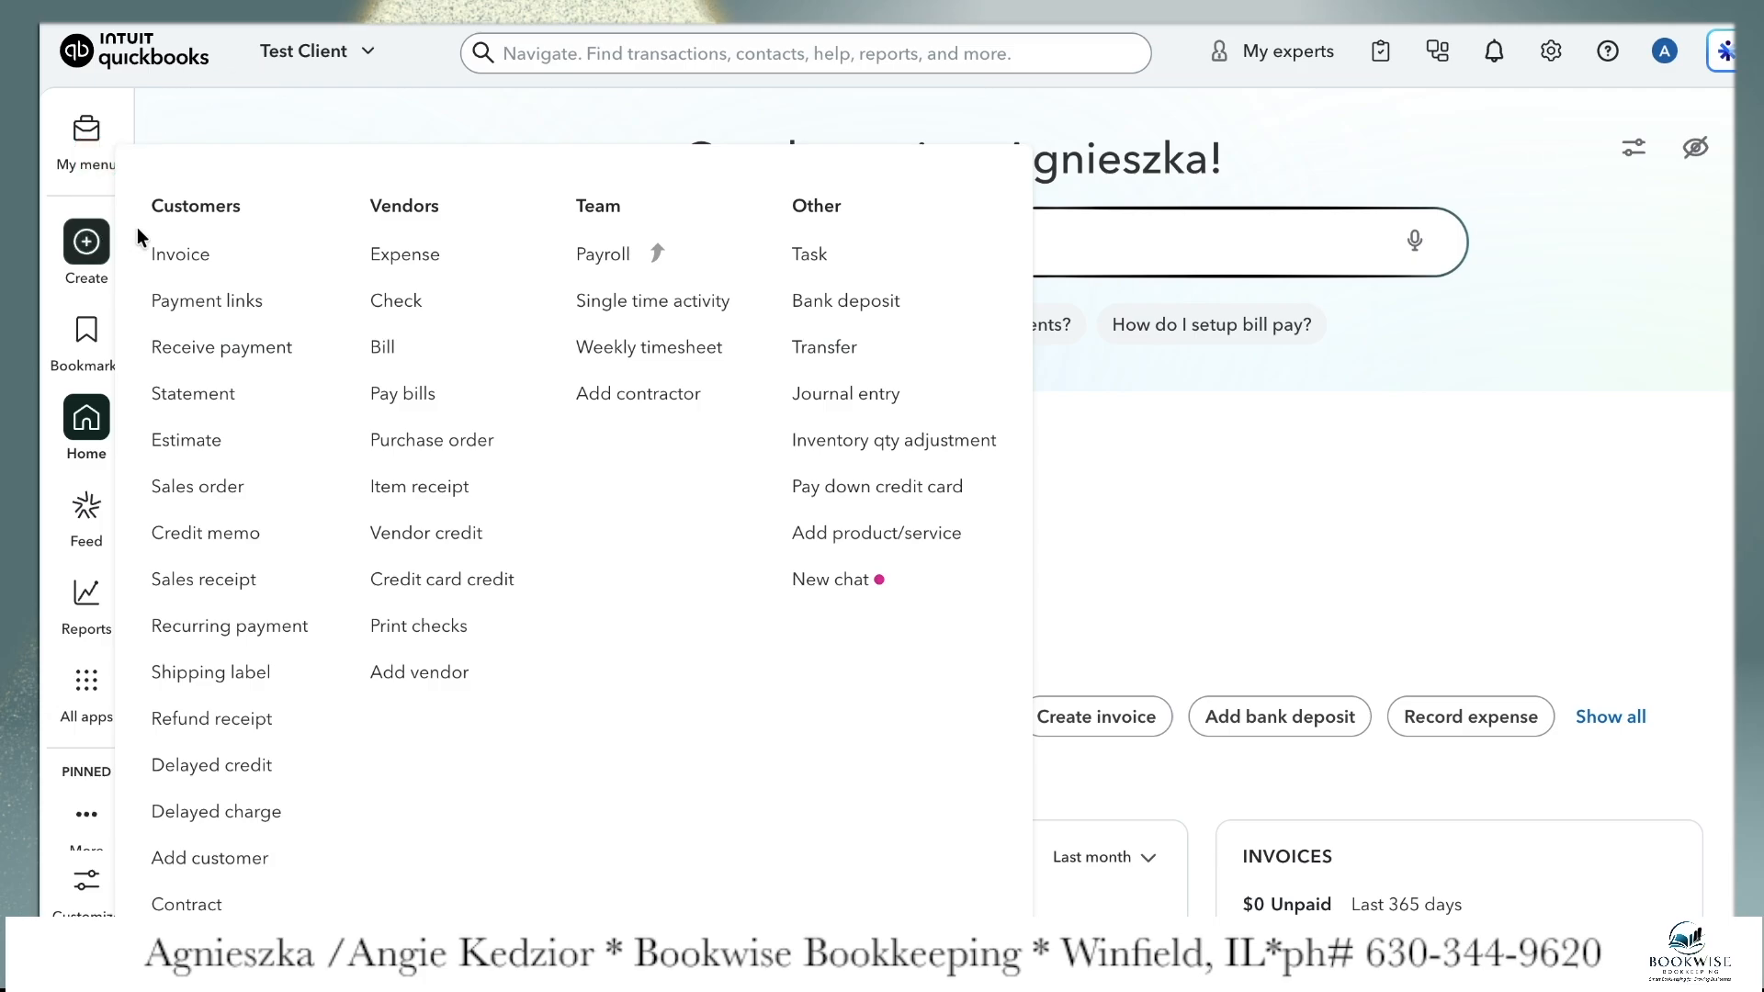
left_click(223, 588)
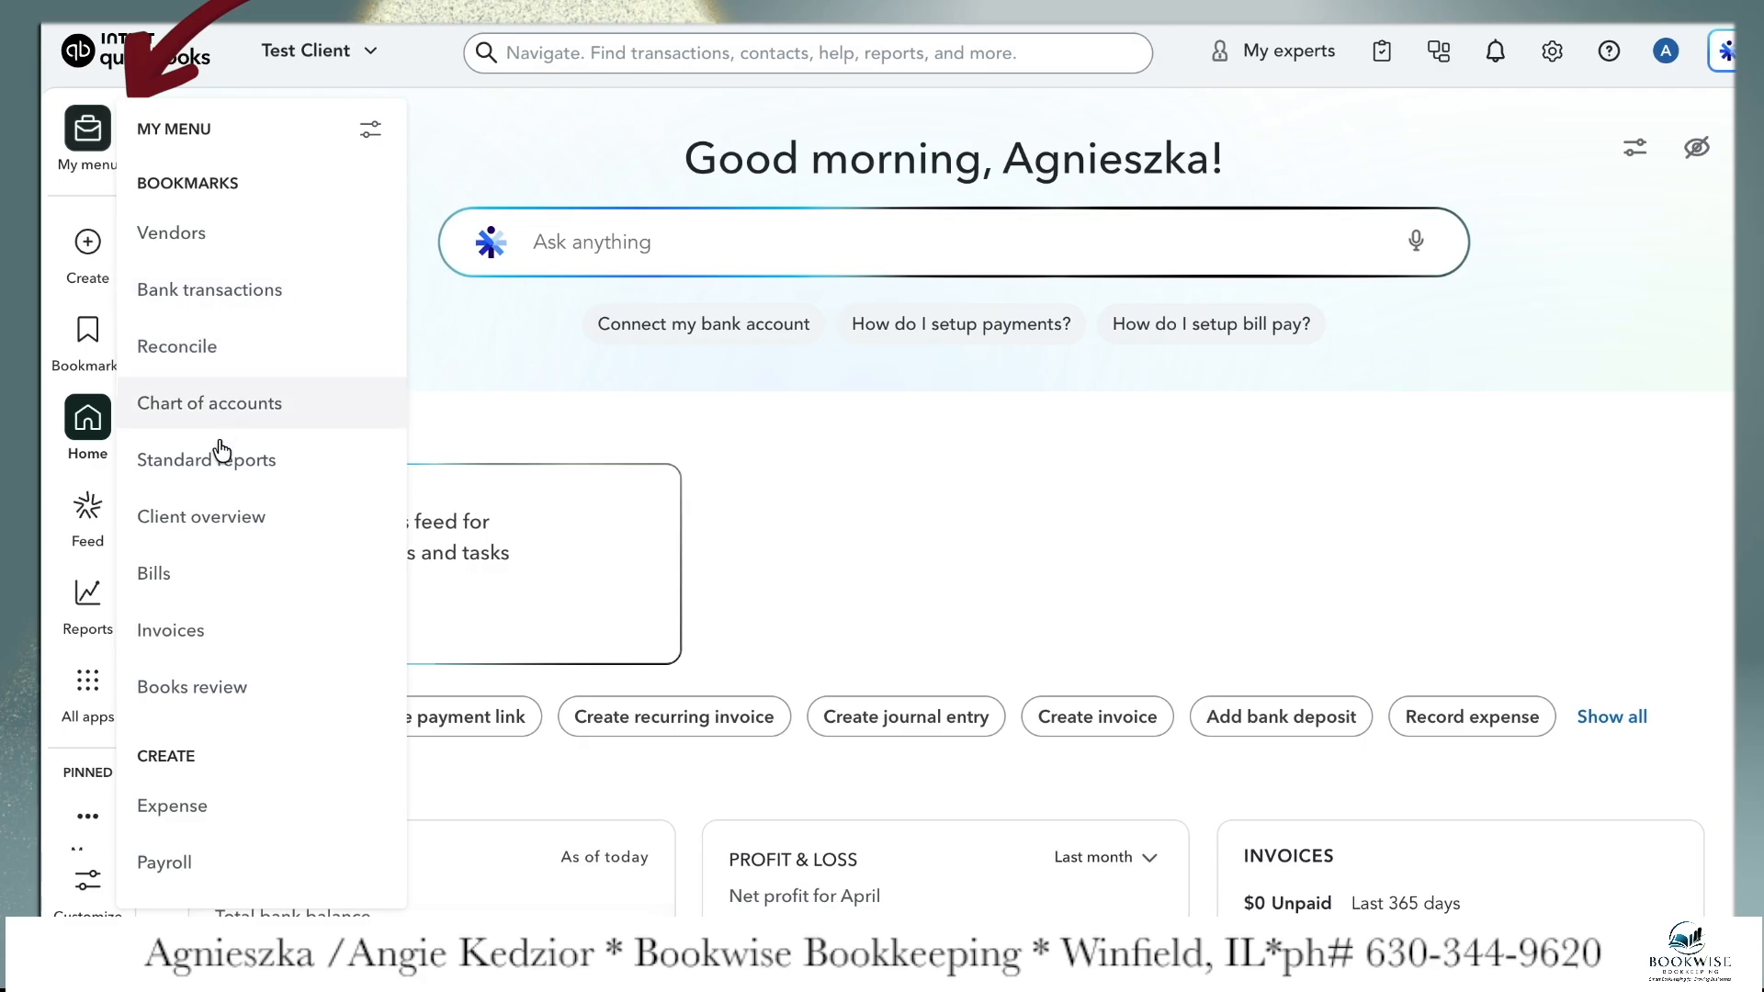
scroll(204, 796, "down", 3)
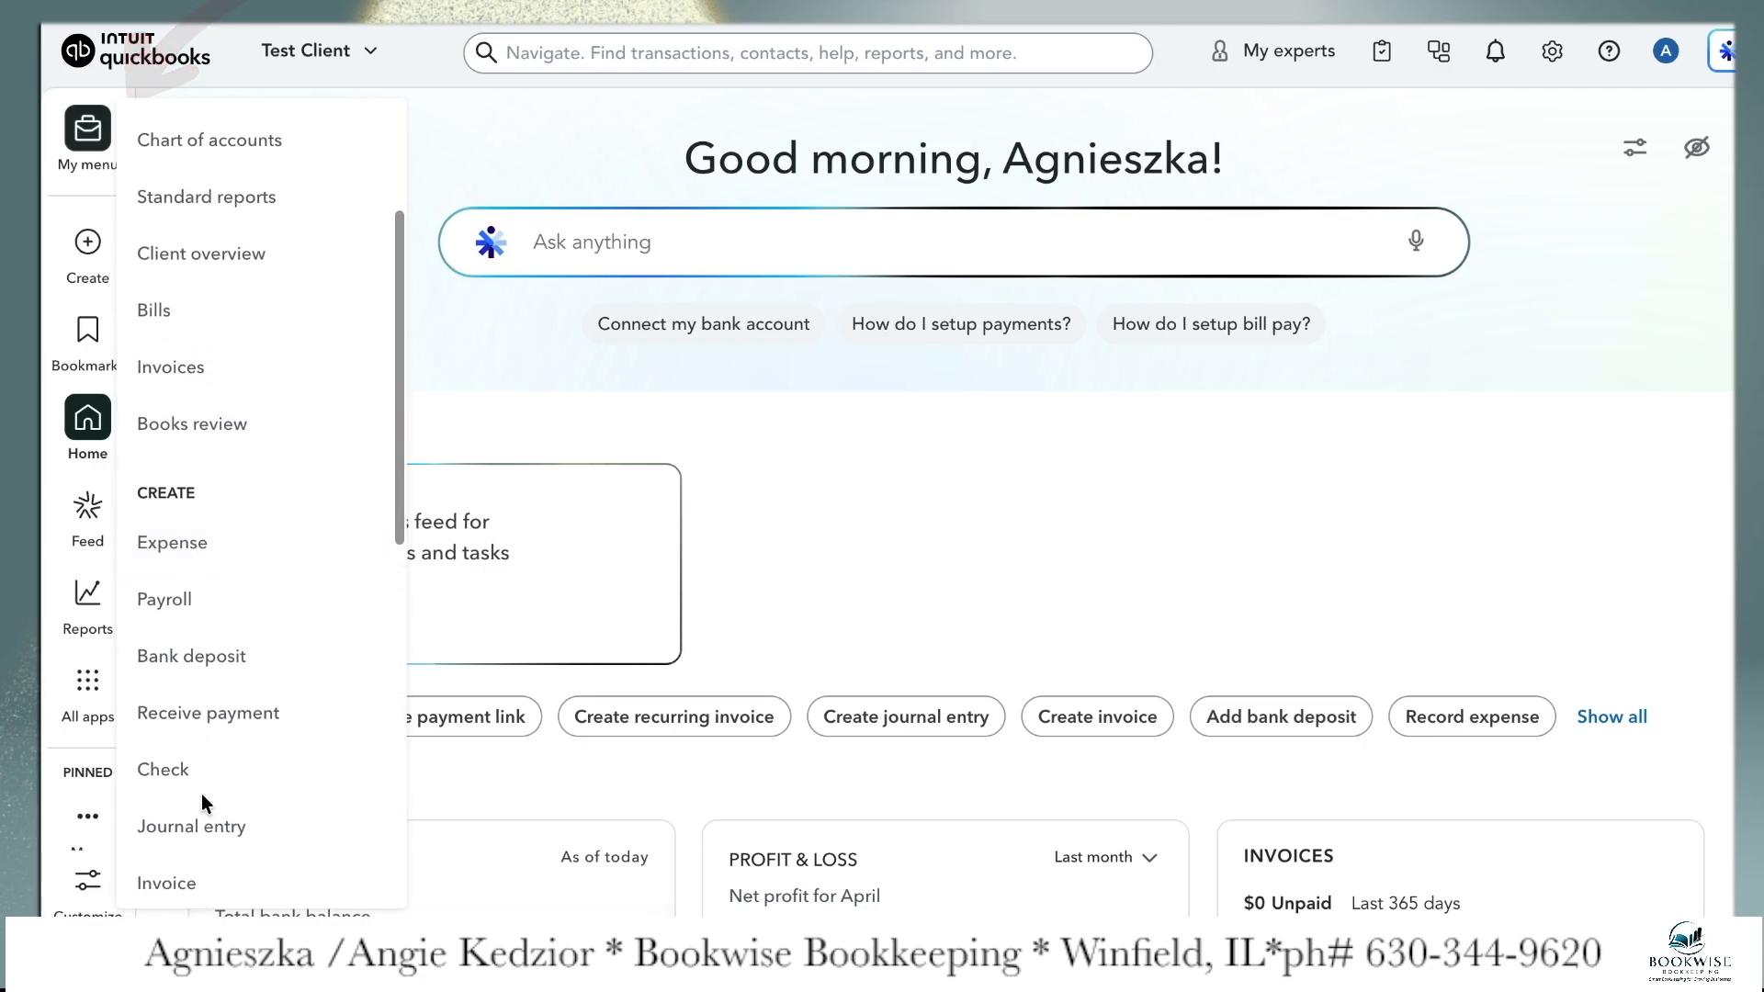
scroll(201, 793, "down", 3)
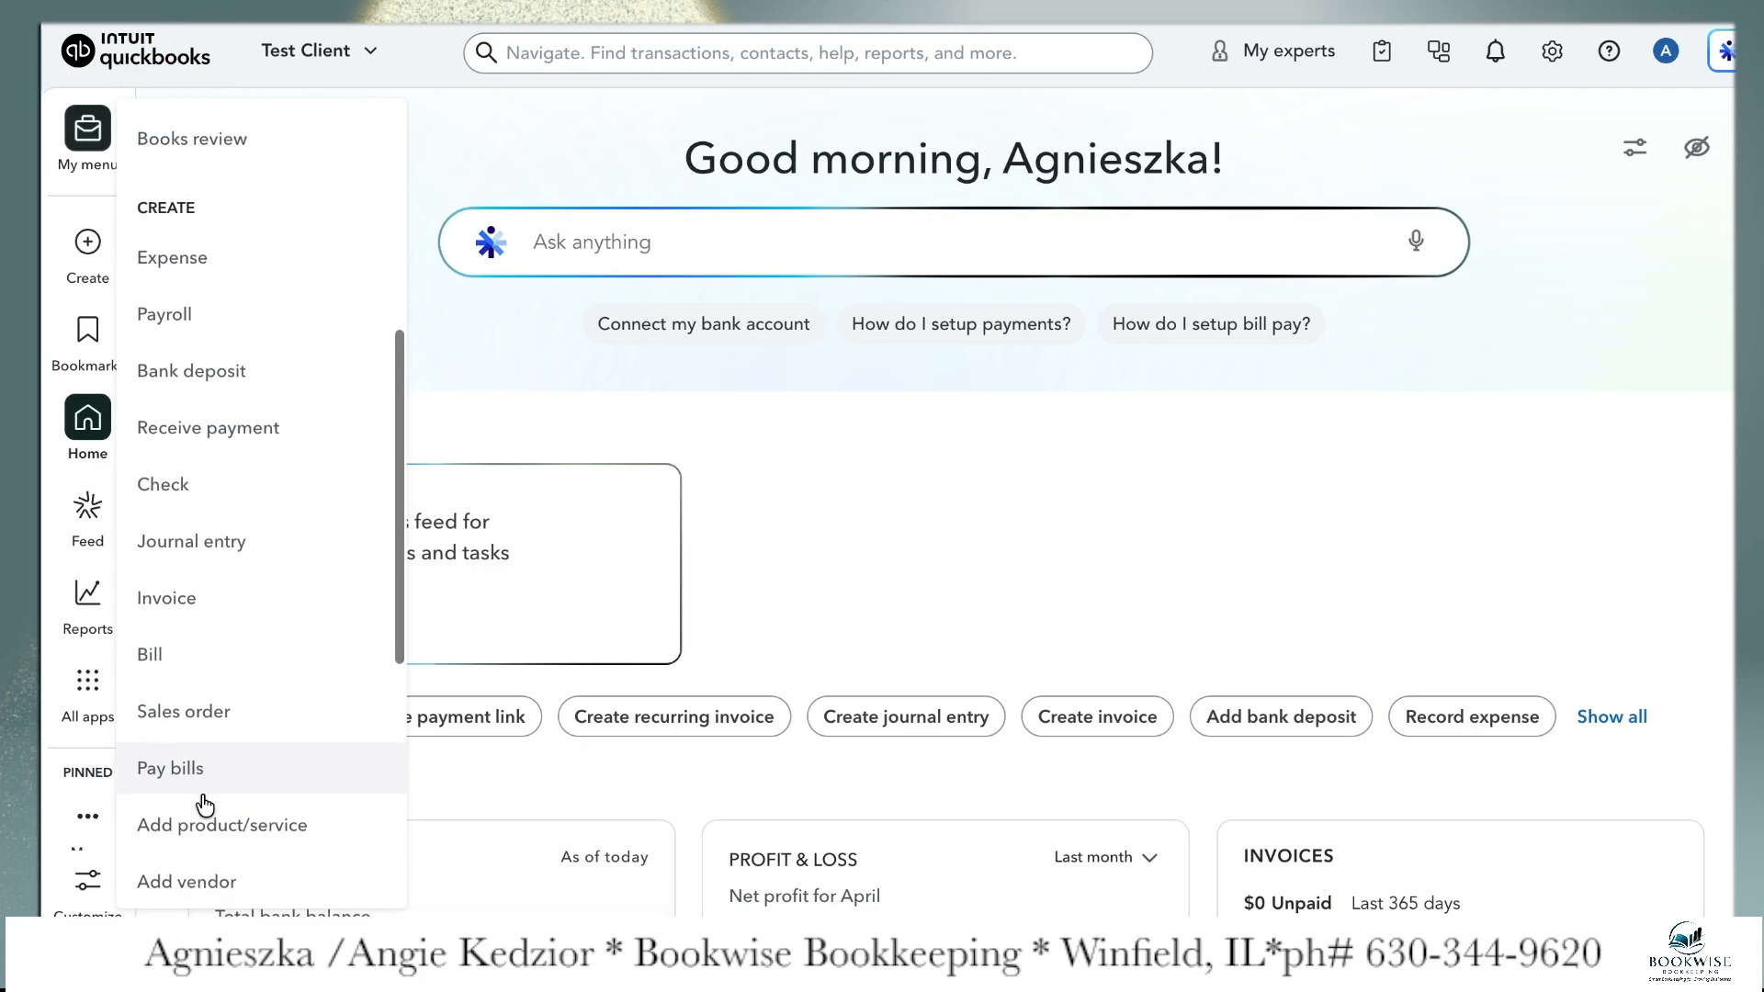
scroll(204, 804, "down", 1)
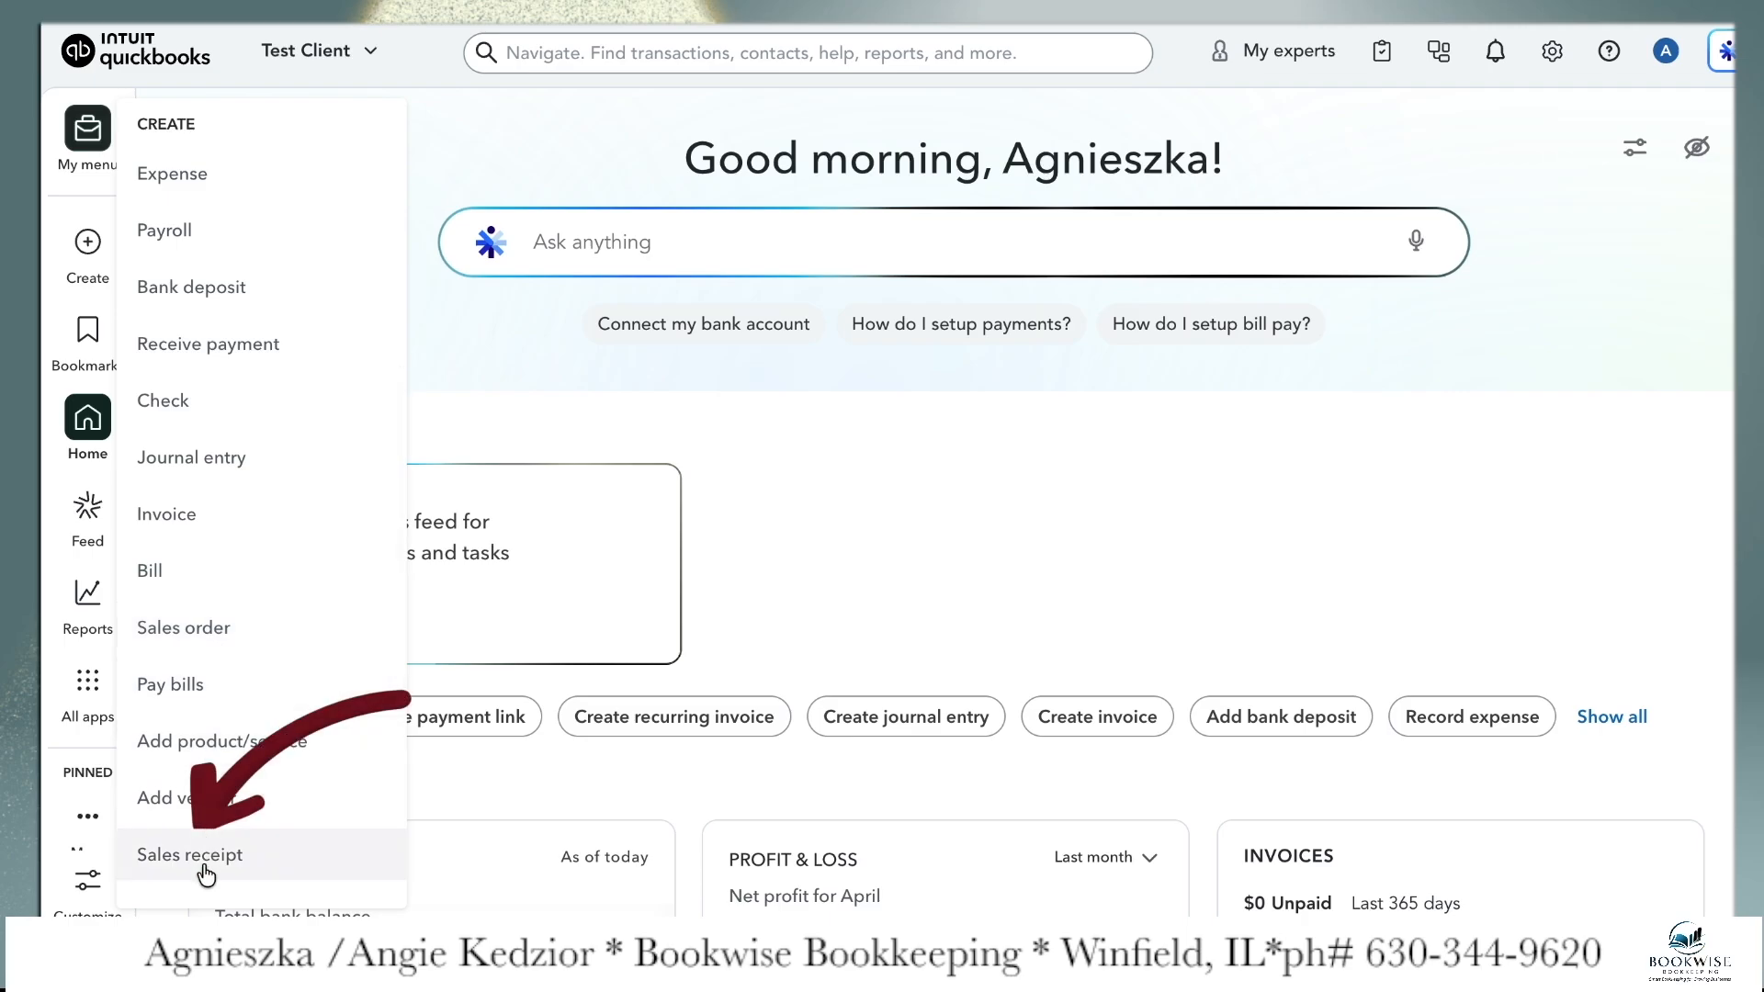
left_click(241, 868)
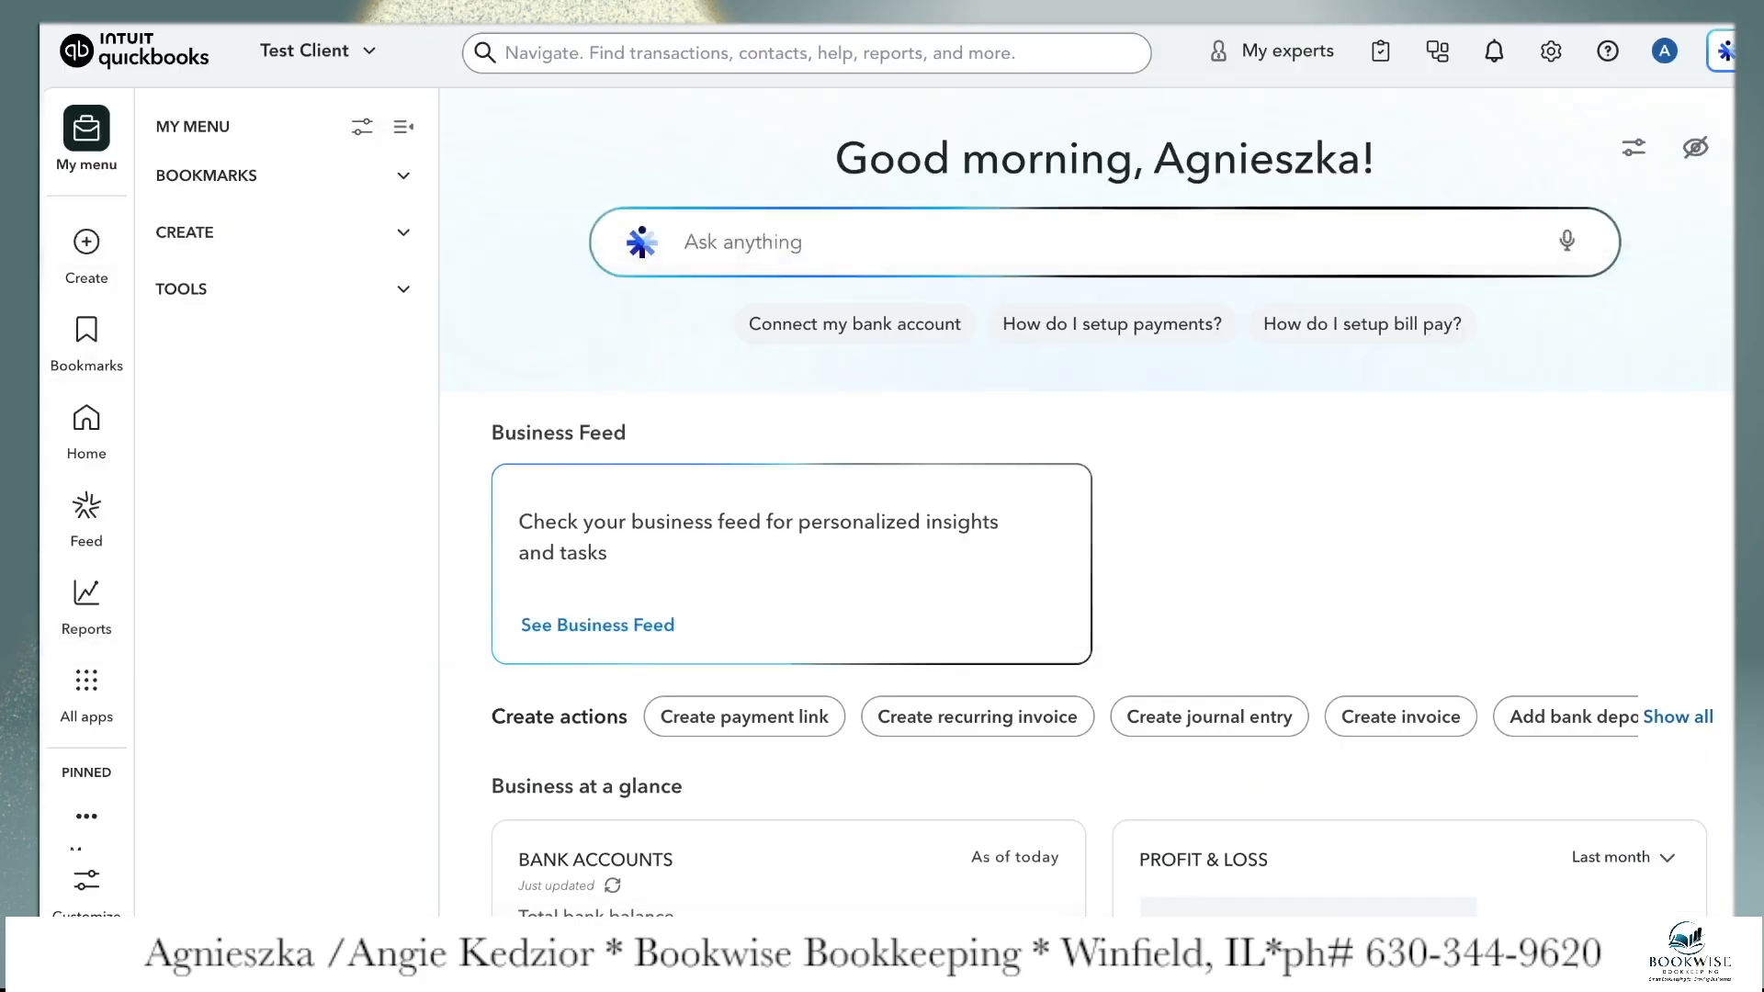
Open the sales transactions list under Sales & Get Paid and start a new sales receipt from it
left_click(106, 690)
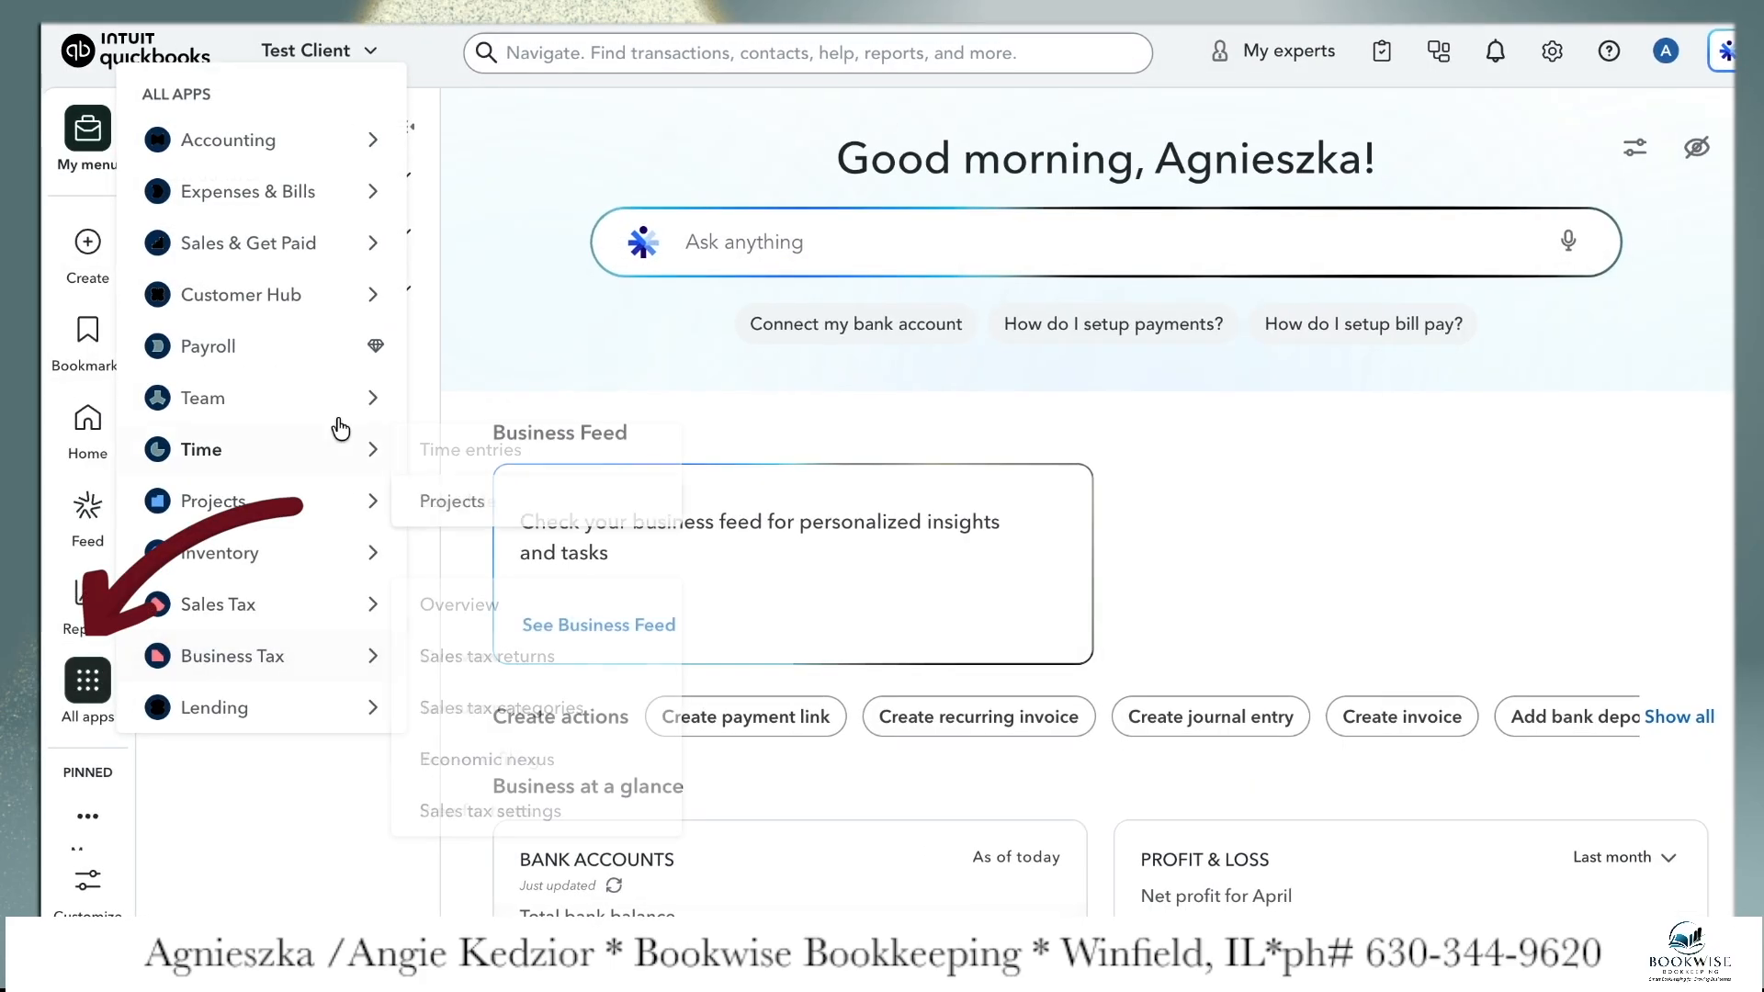
mouse_move(283, 250)
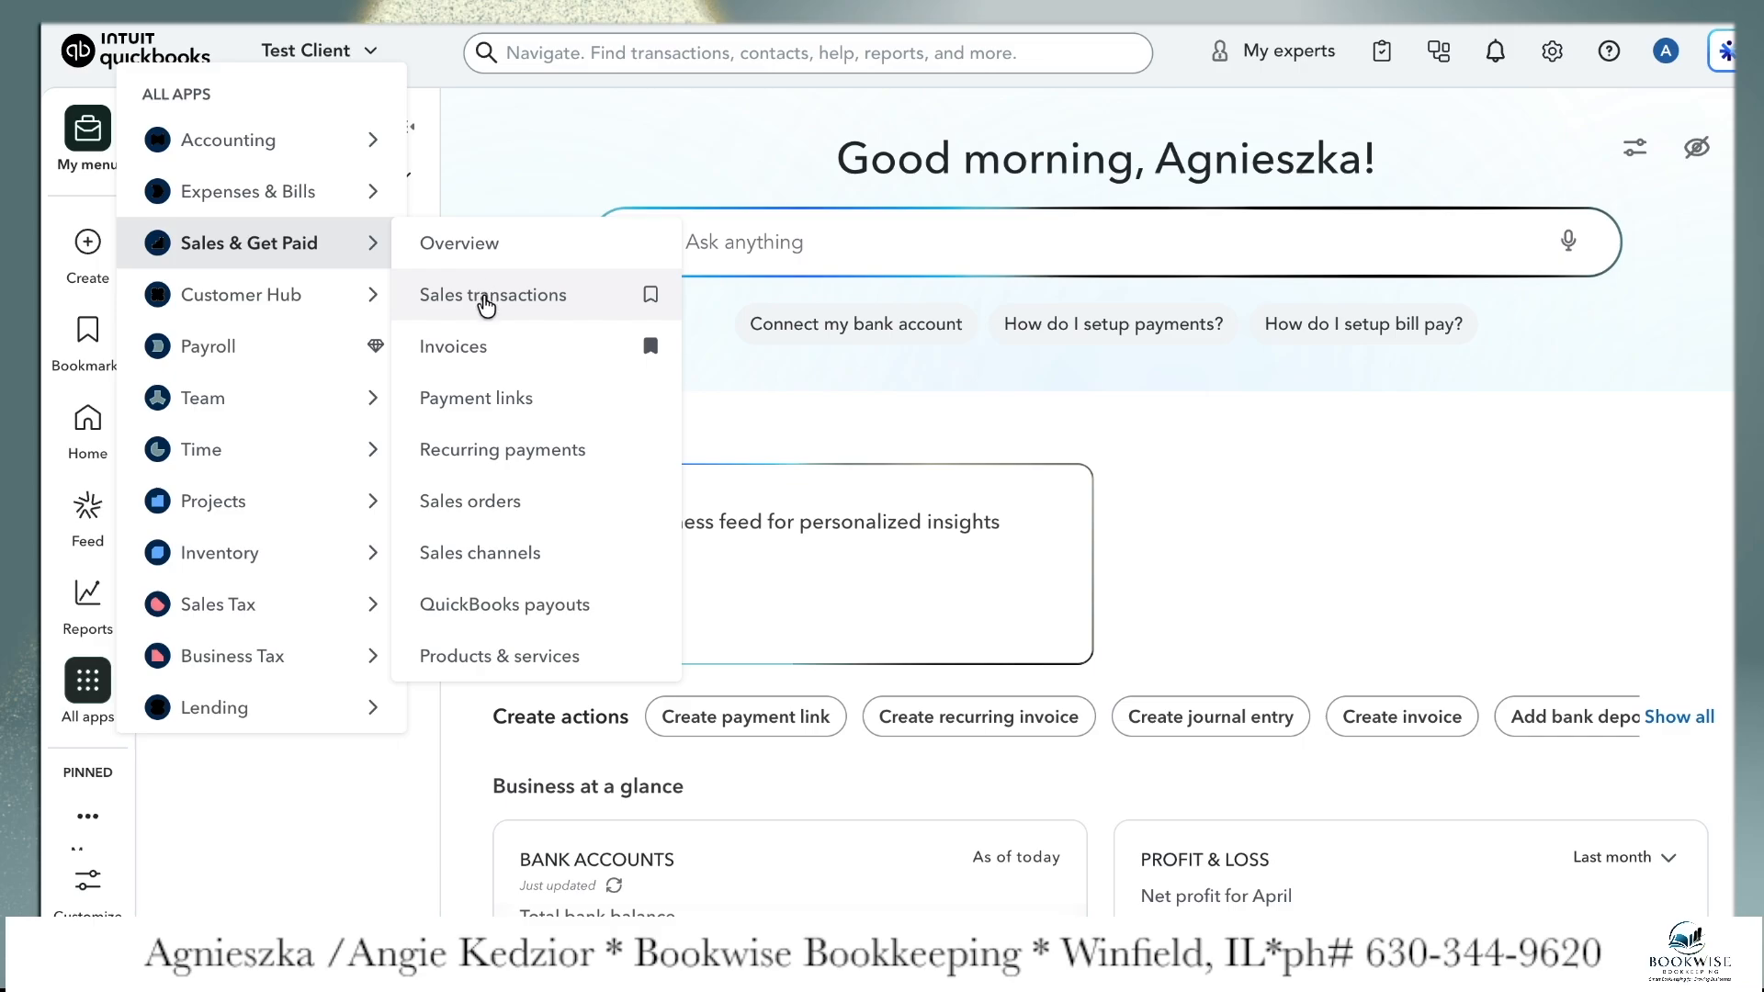
left_click(489, 296)
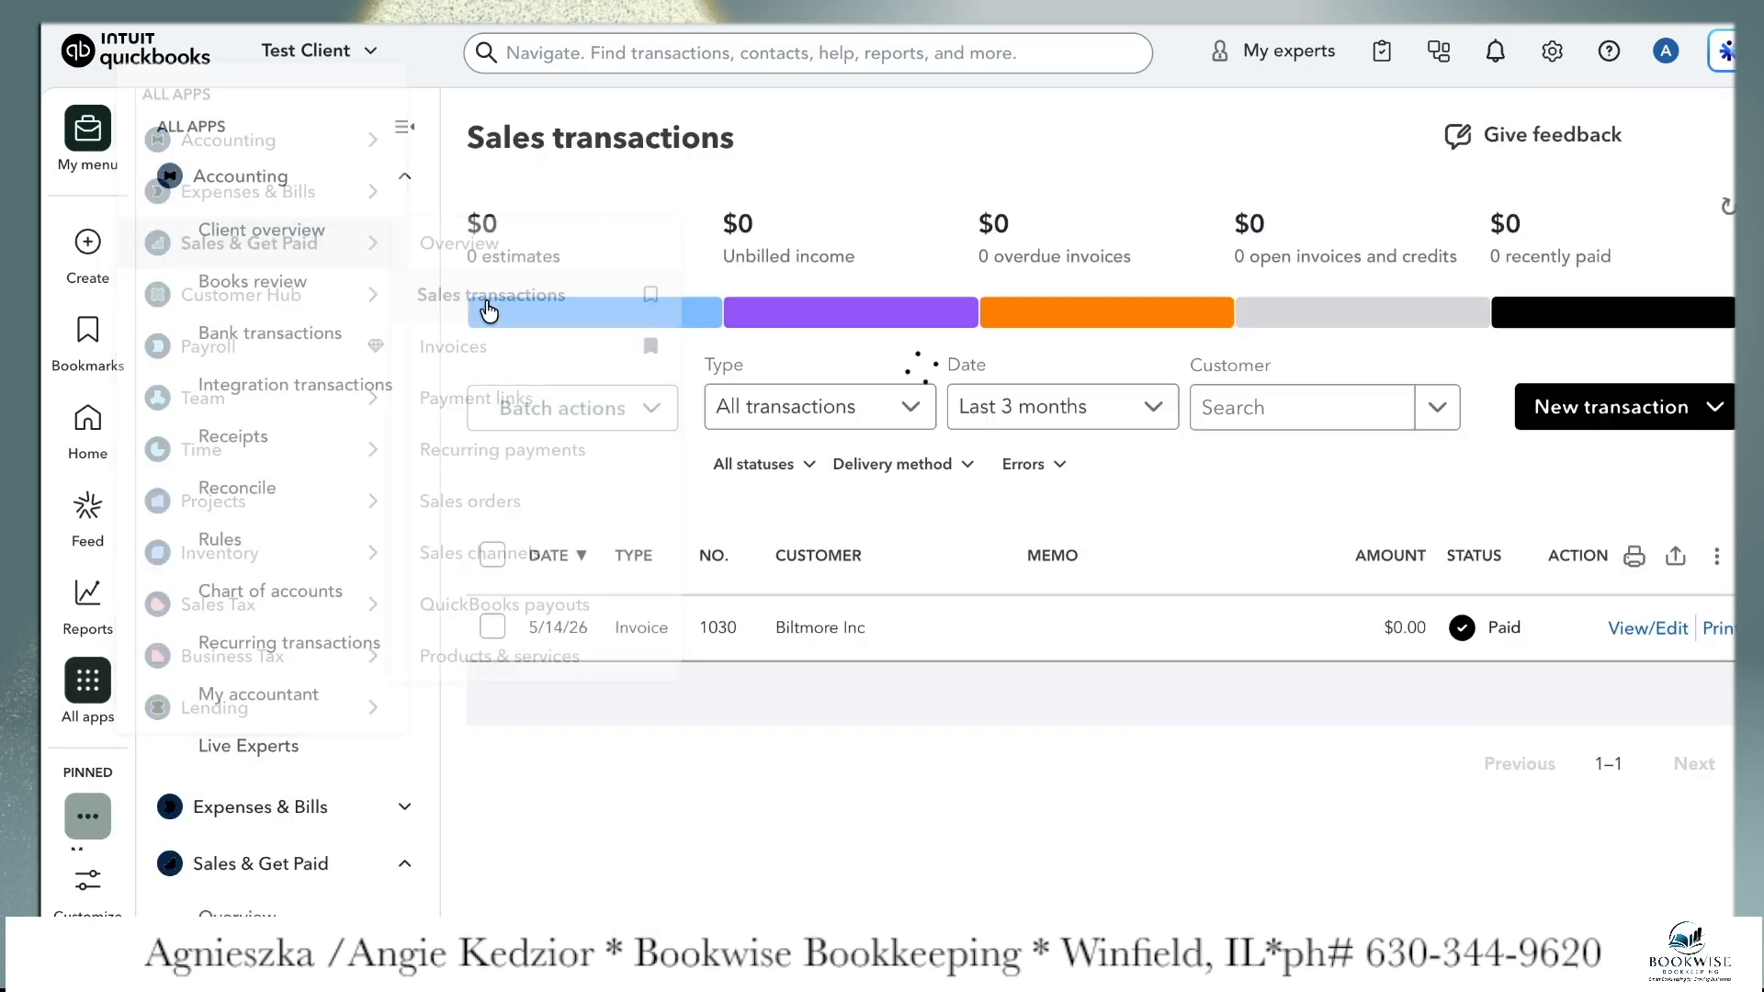
left_click(1712, 409)
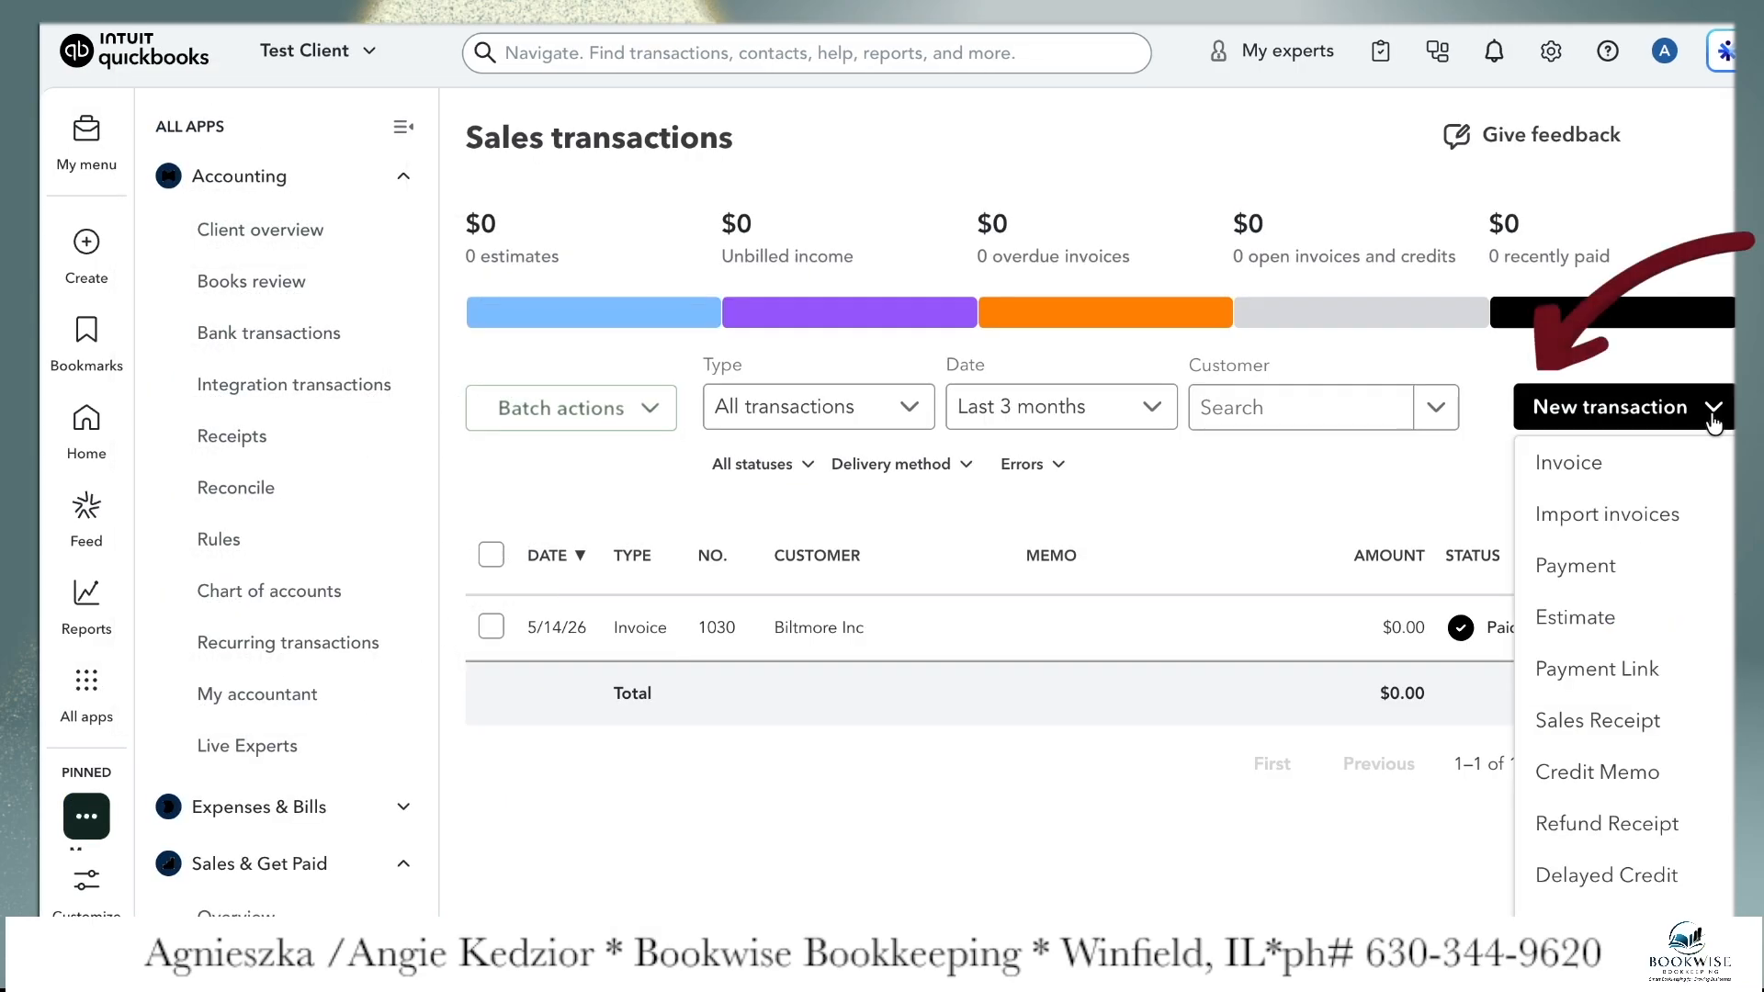
left_click(1608, 721)
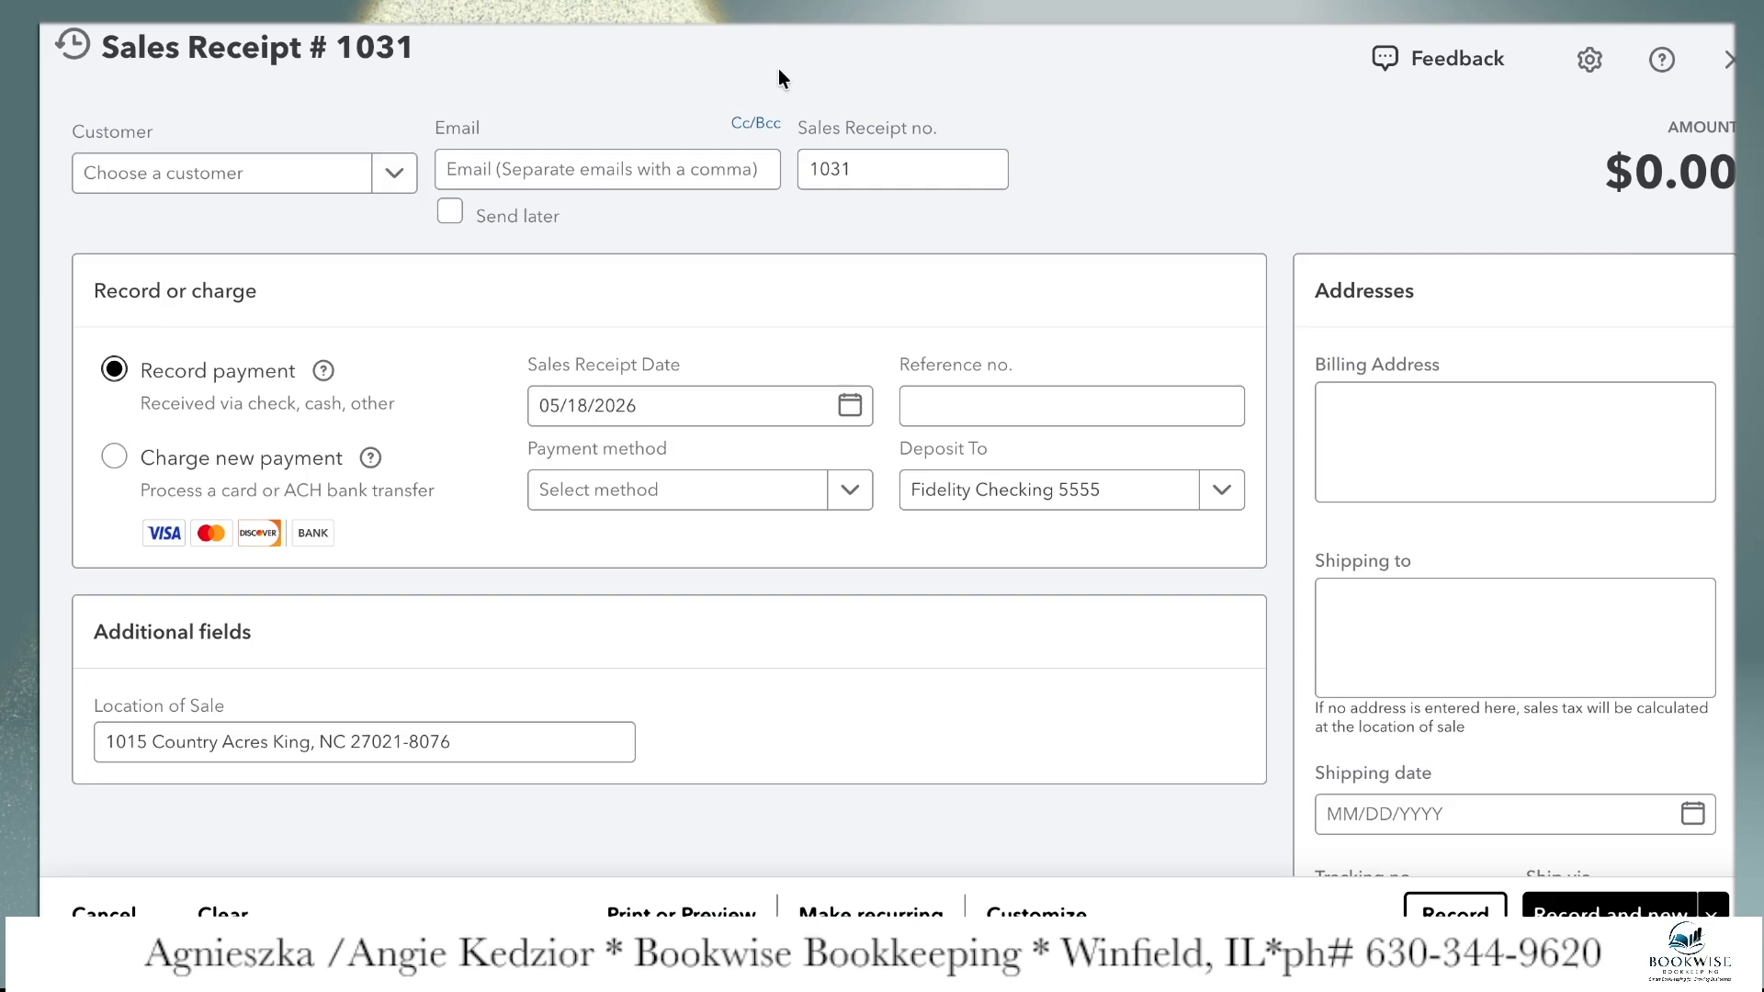
Choose Biltmore Inc as the customer on the sales receipt
left_click(205, 175)
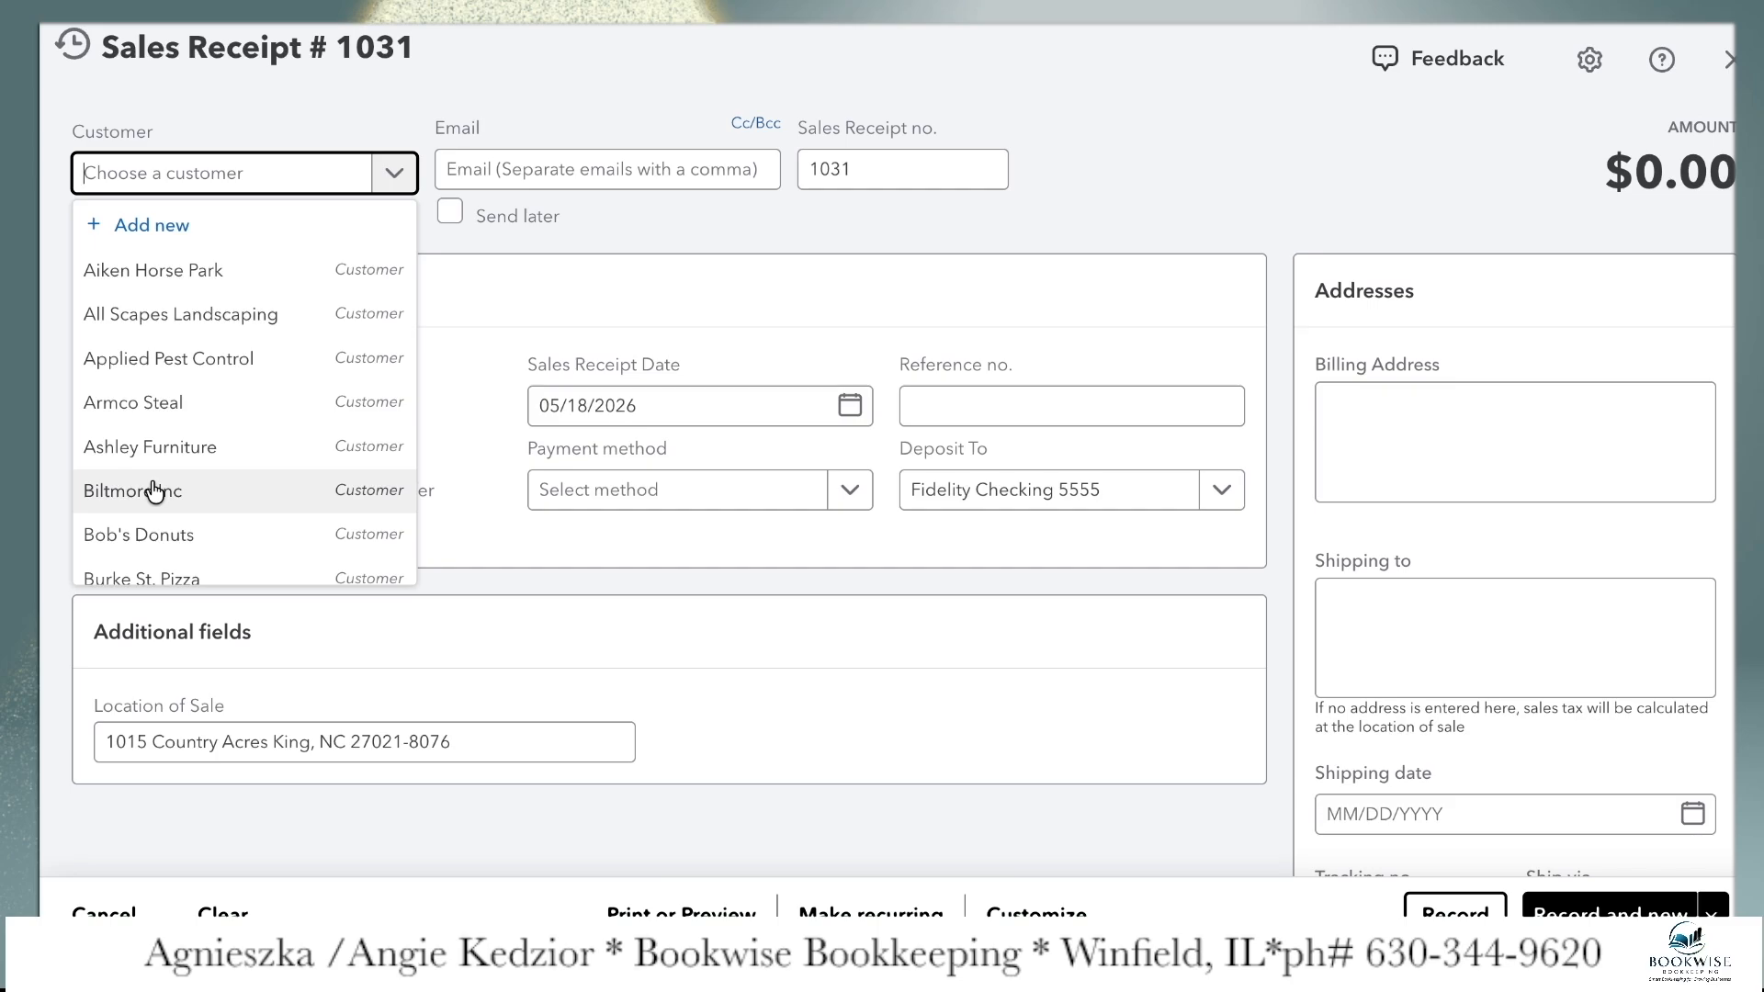
type("bi")
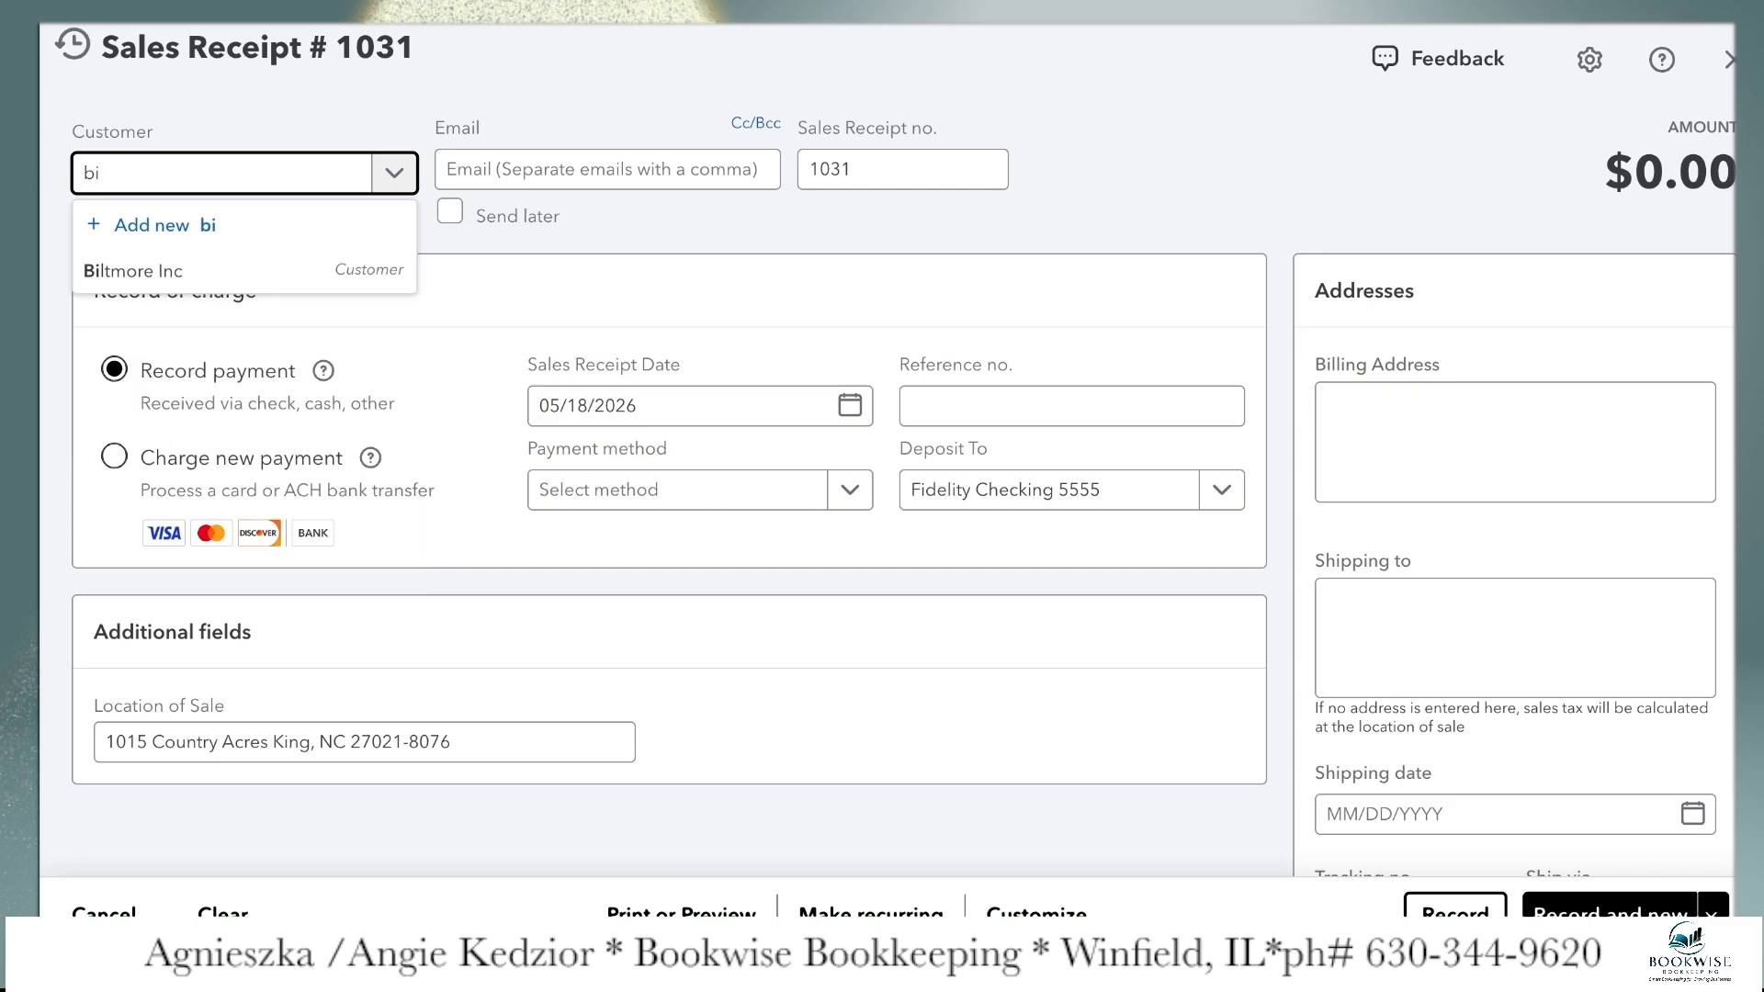
left_click(163, 280)
left_click(619, 165)
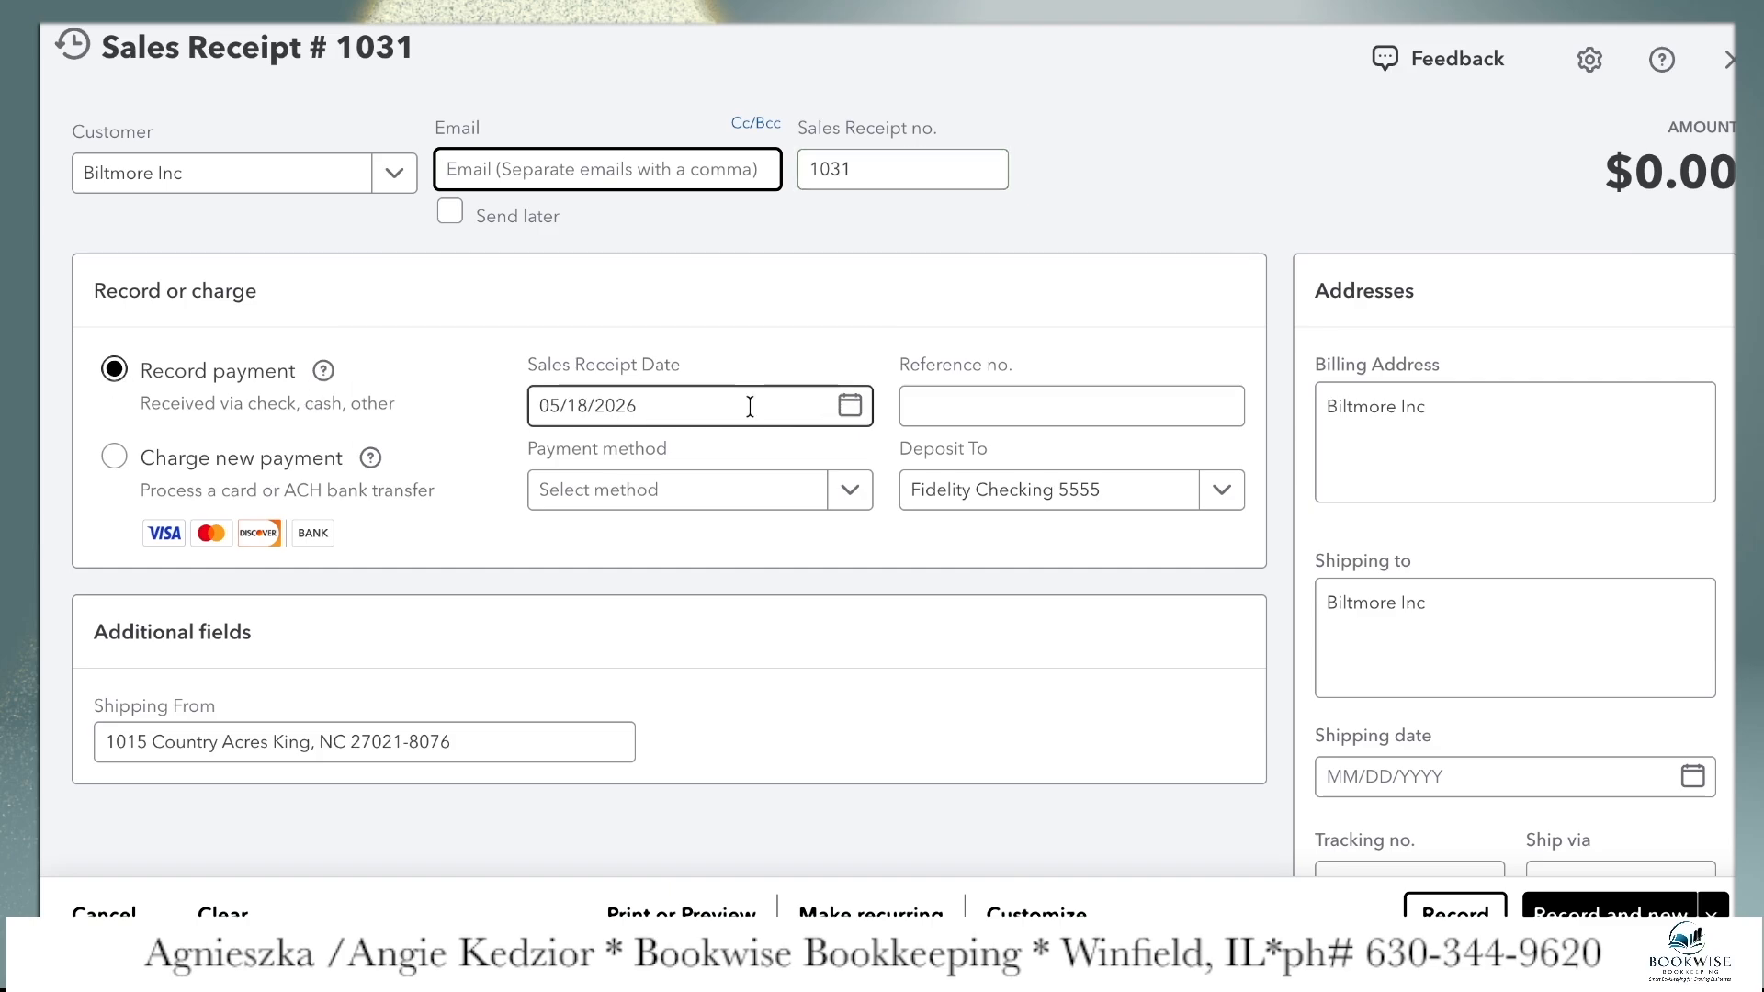
left_click(971, 404)
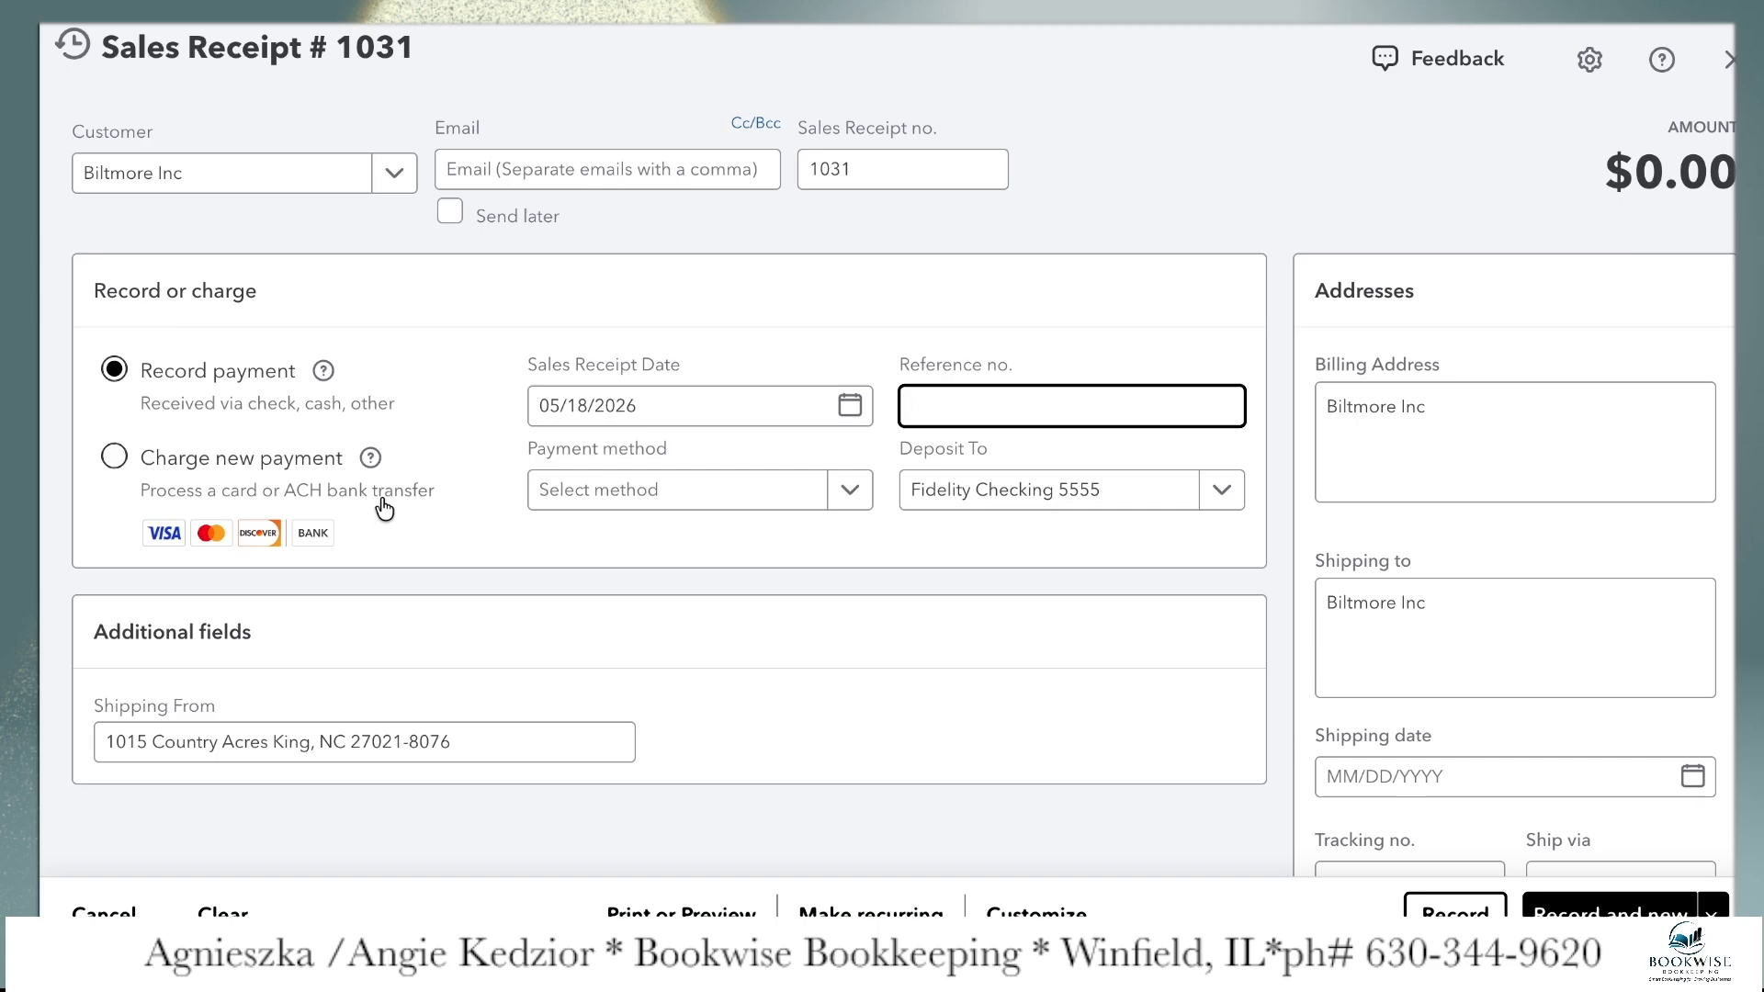
Fill in the first receipt line with the legal services item, description "monthly fees" and an amount of $250, without a class
scroll(384, 508, "down", 6)
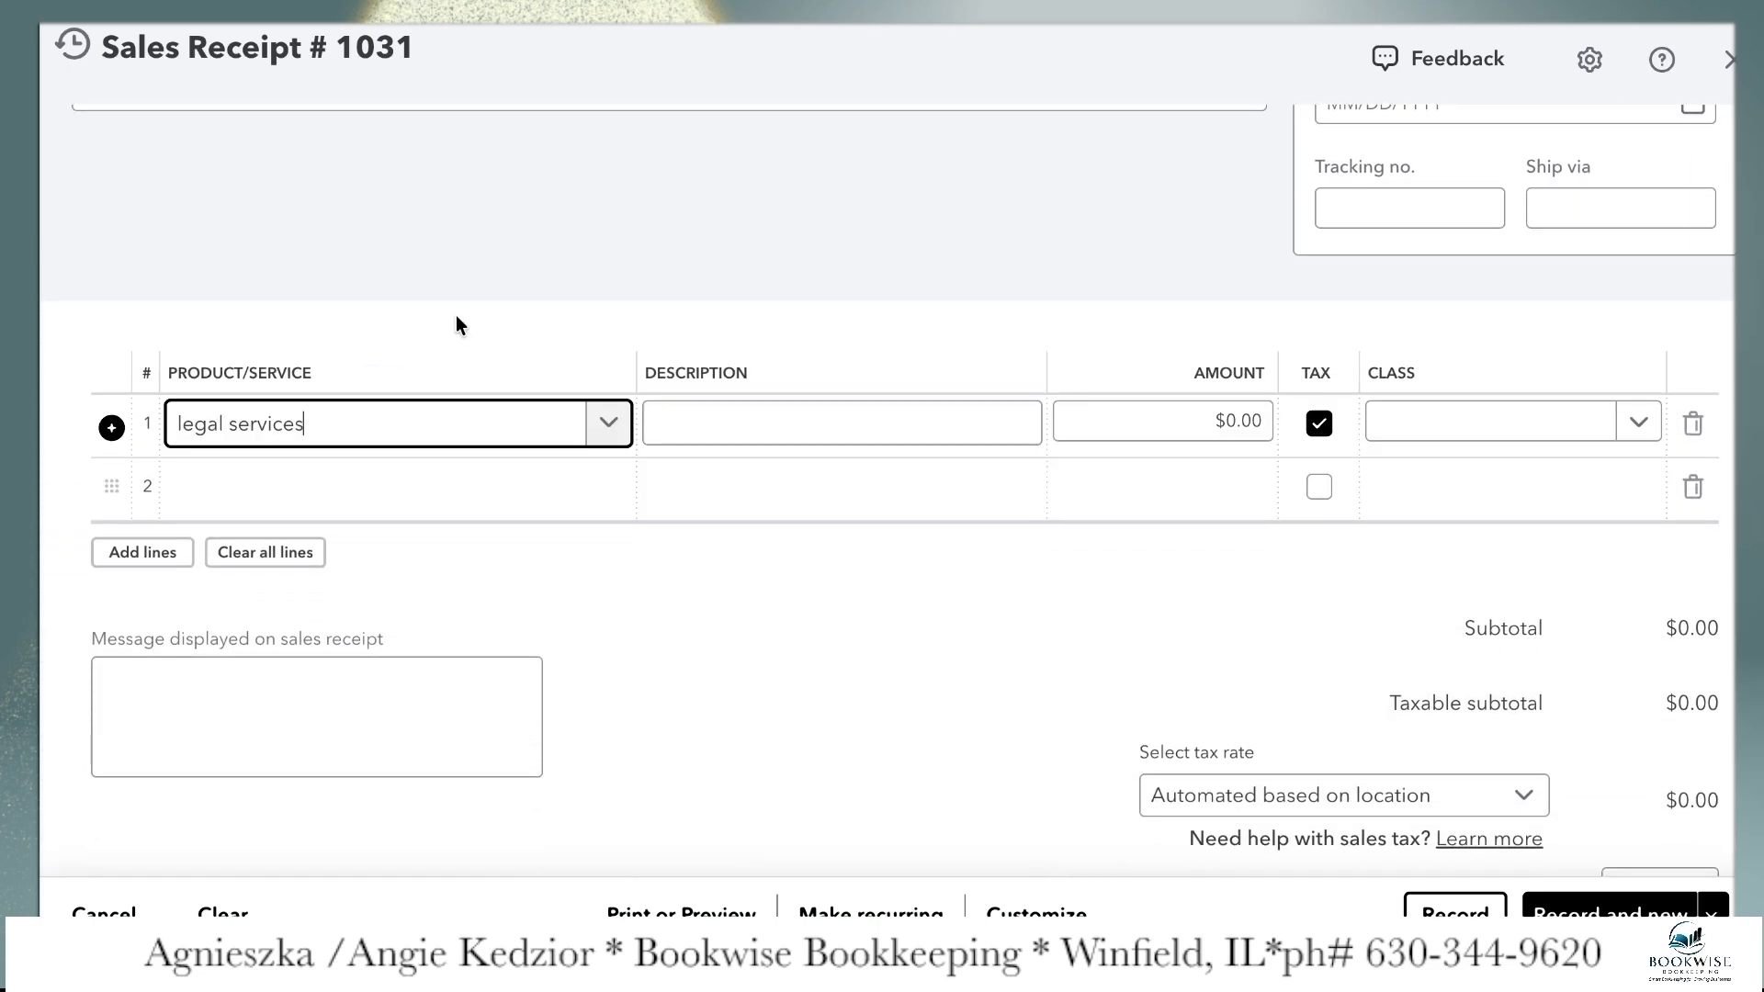
left_click(768, 409)
type("monthly fees")
left_click(1202, 422)
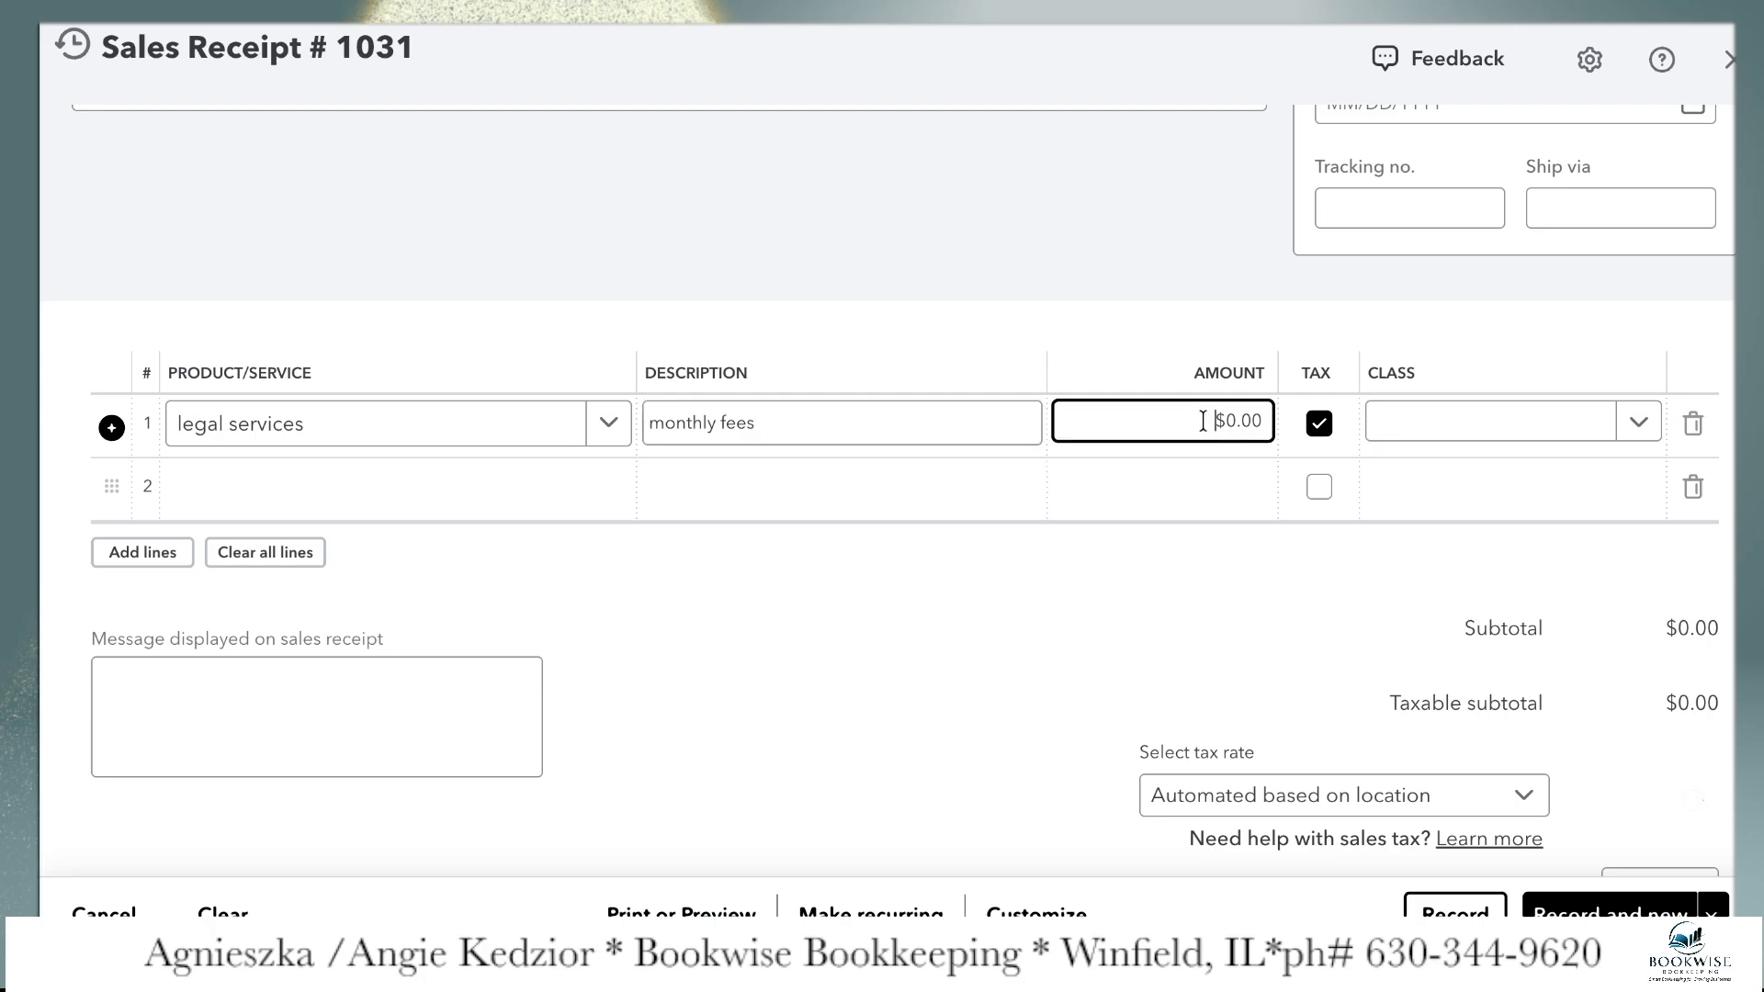
key("BackSpace")
type("250")
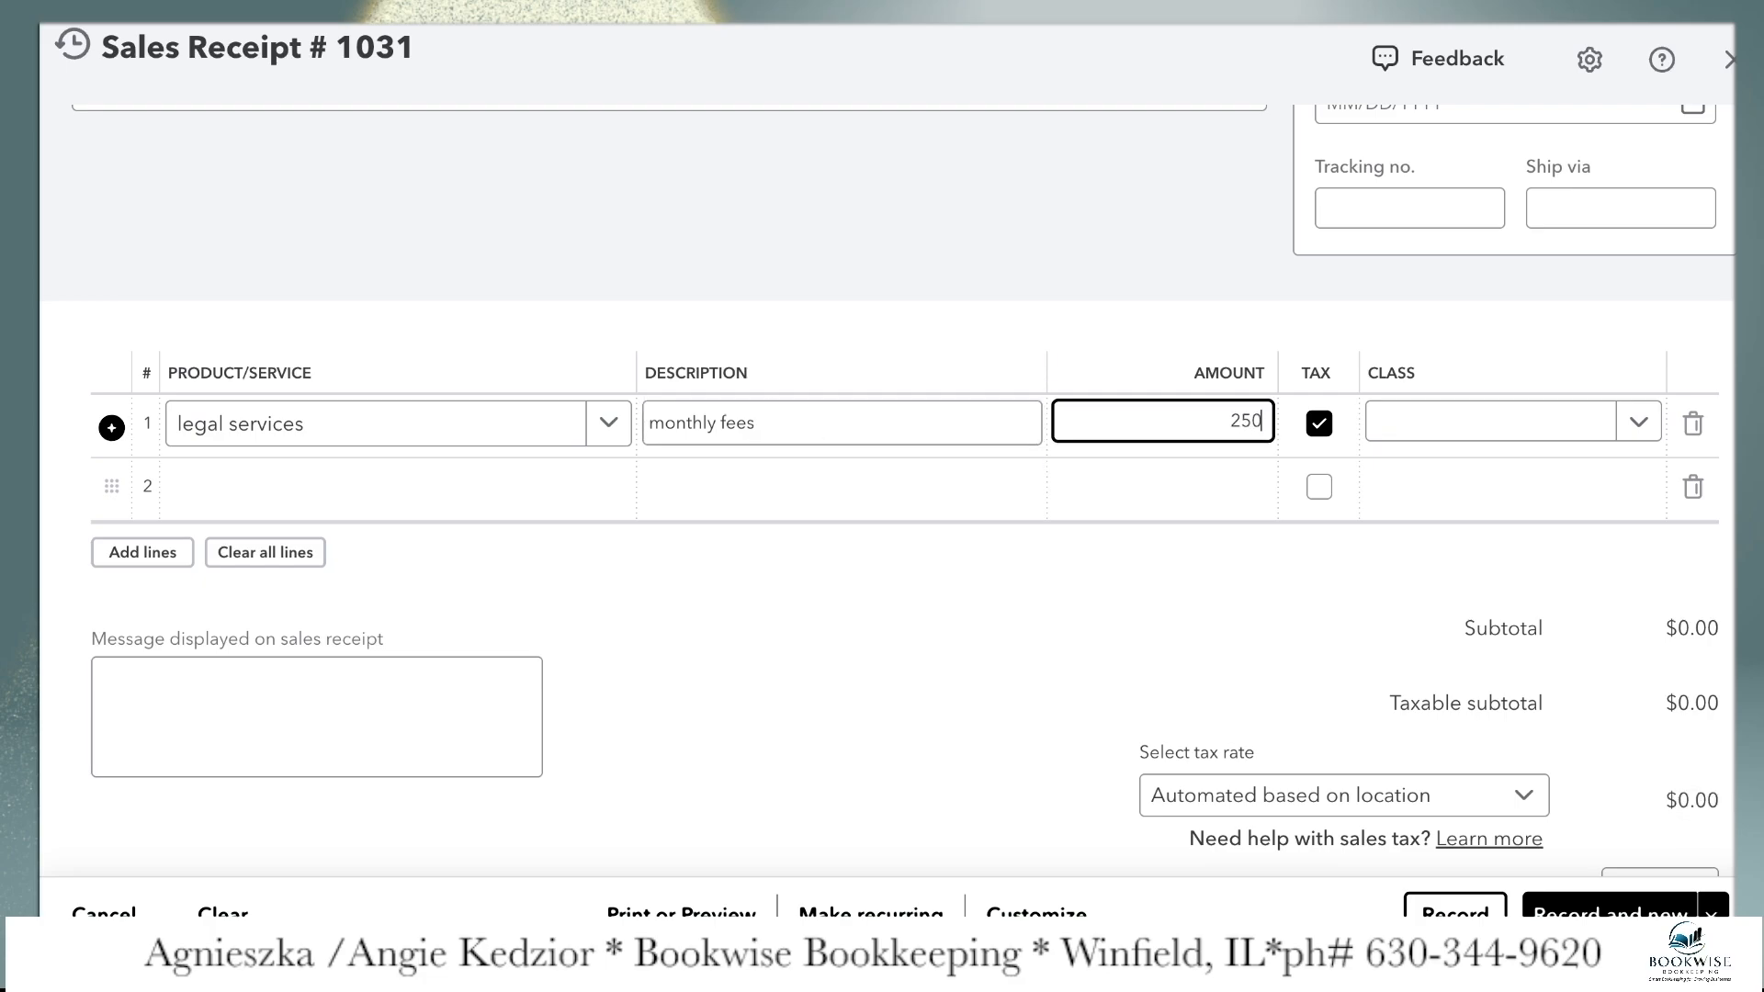
left_click(1397, 432)
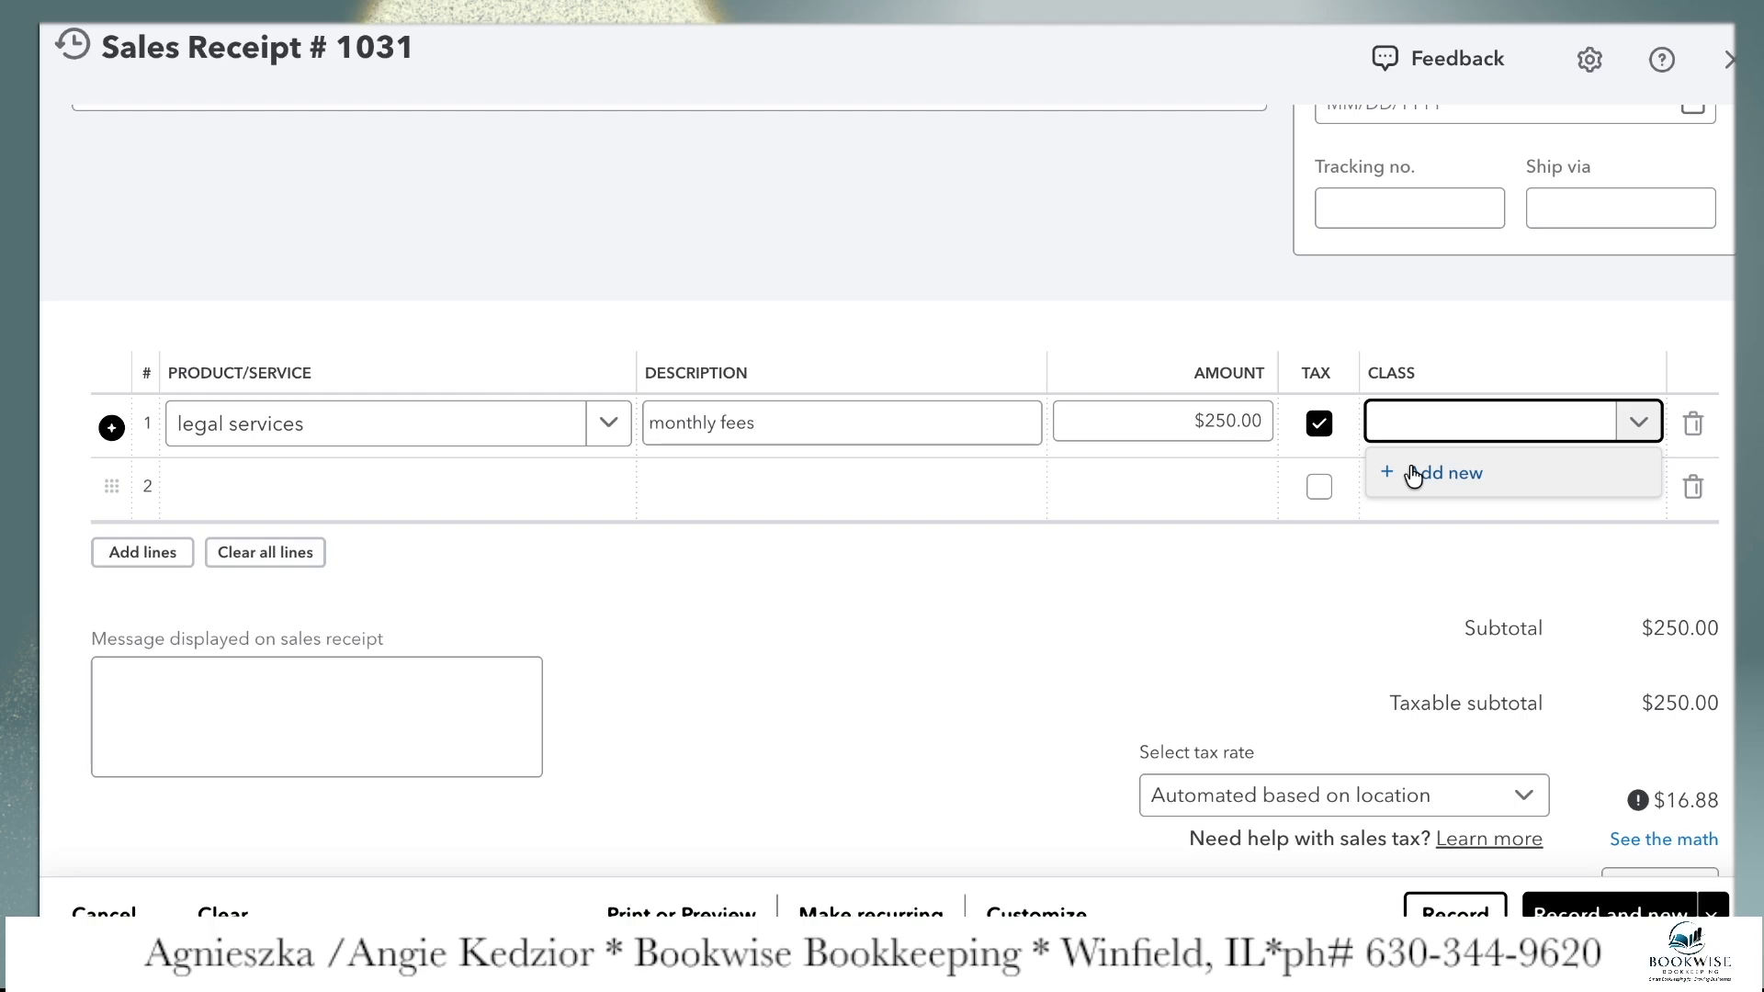
left_click(1199, 566)
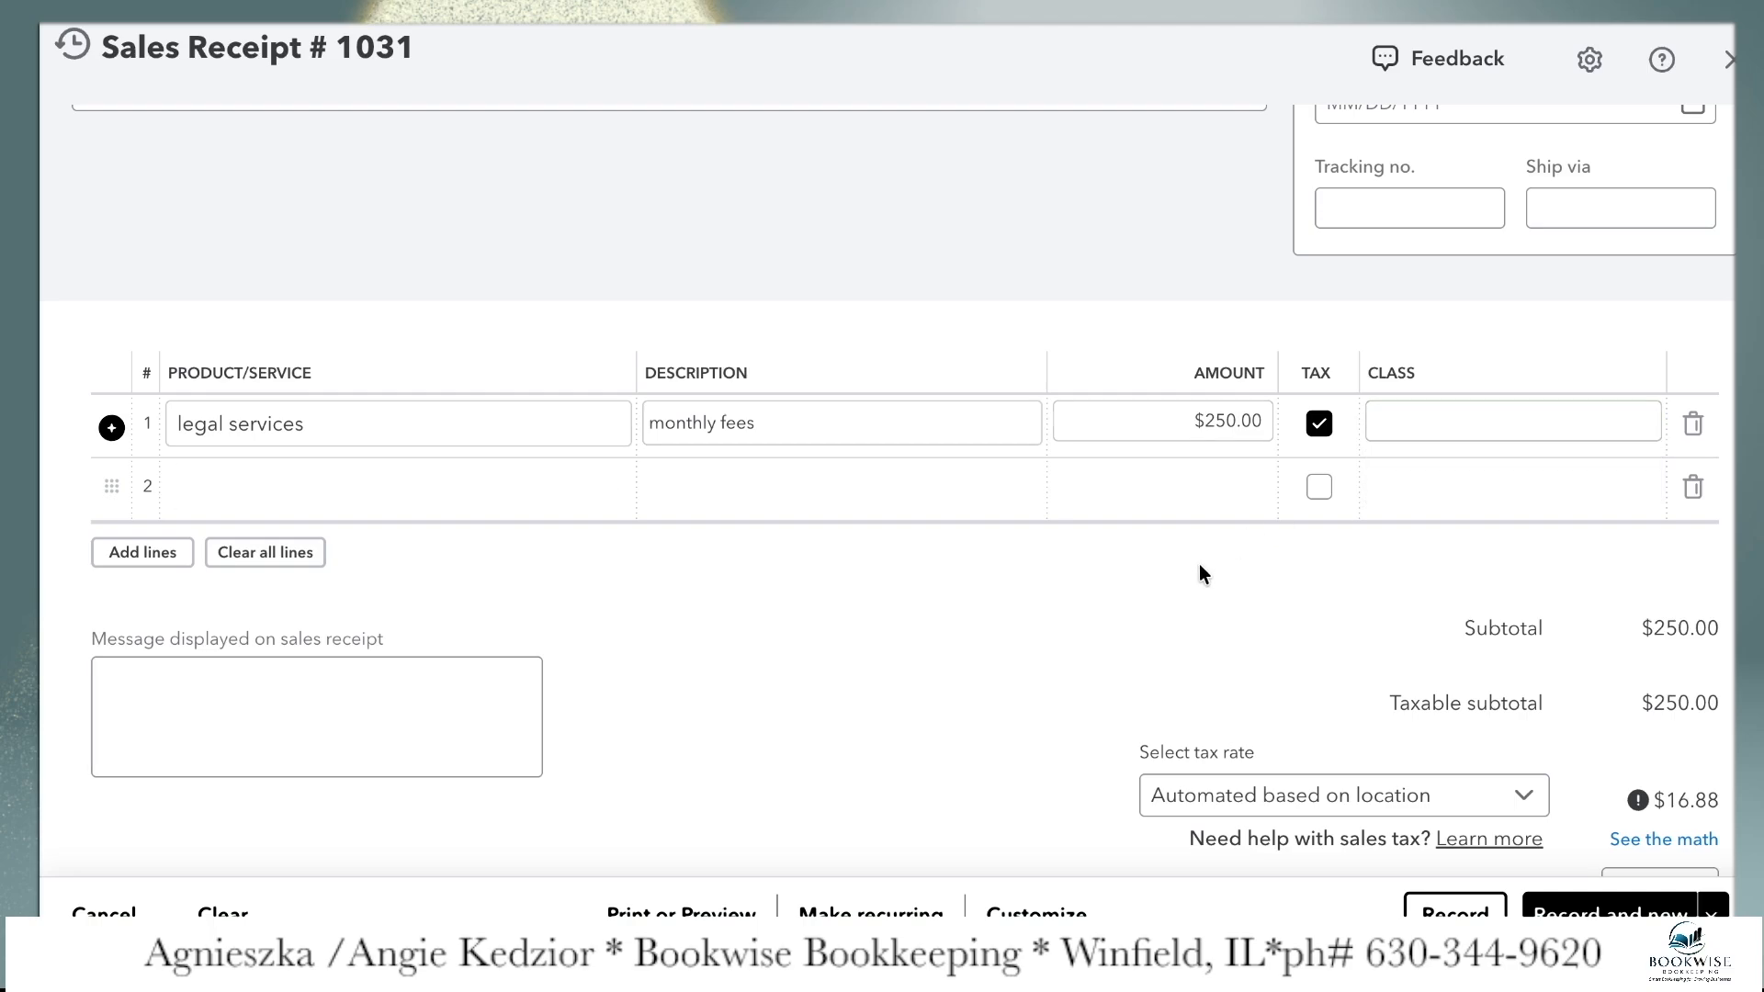
Add promotional magnets as the second receipt line with an amount of $50, leaving its description and class blank
left_click(830, 499)
left_click(432, 506)
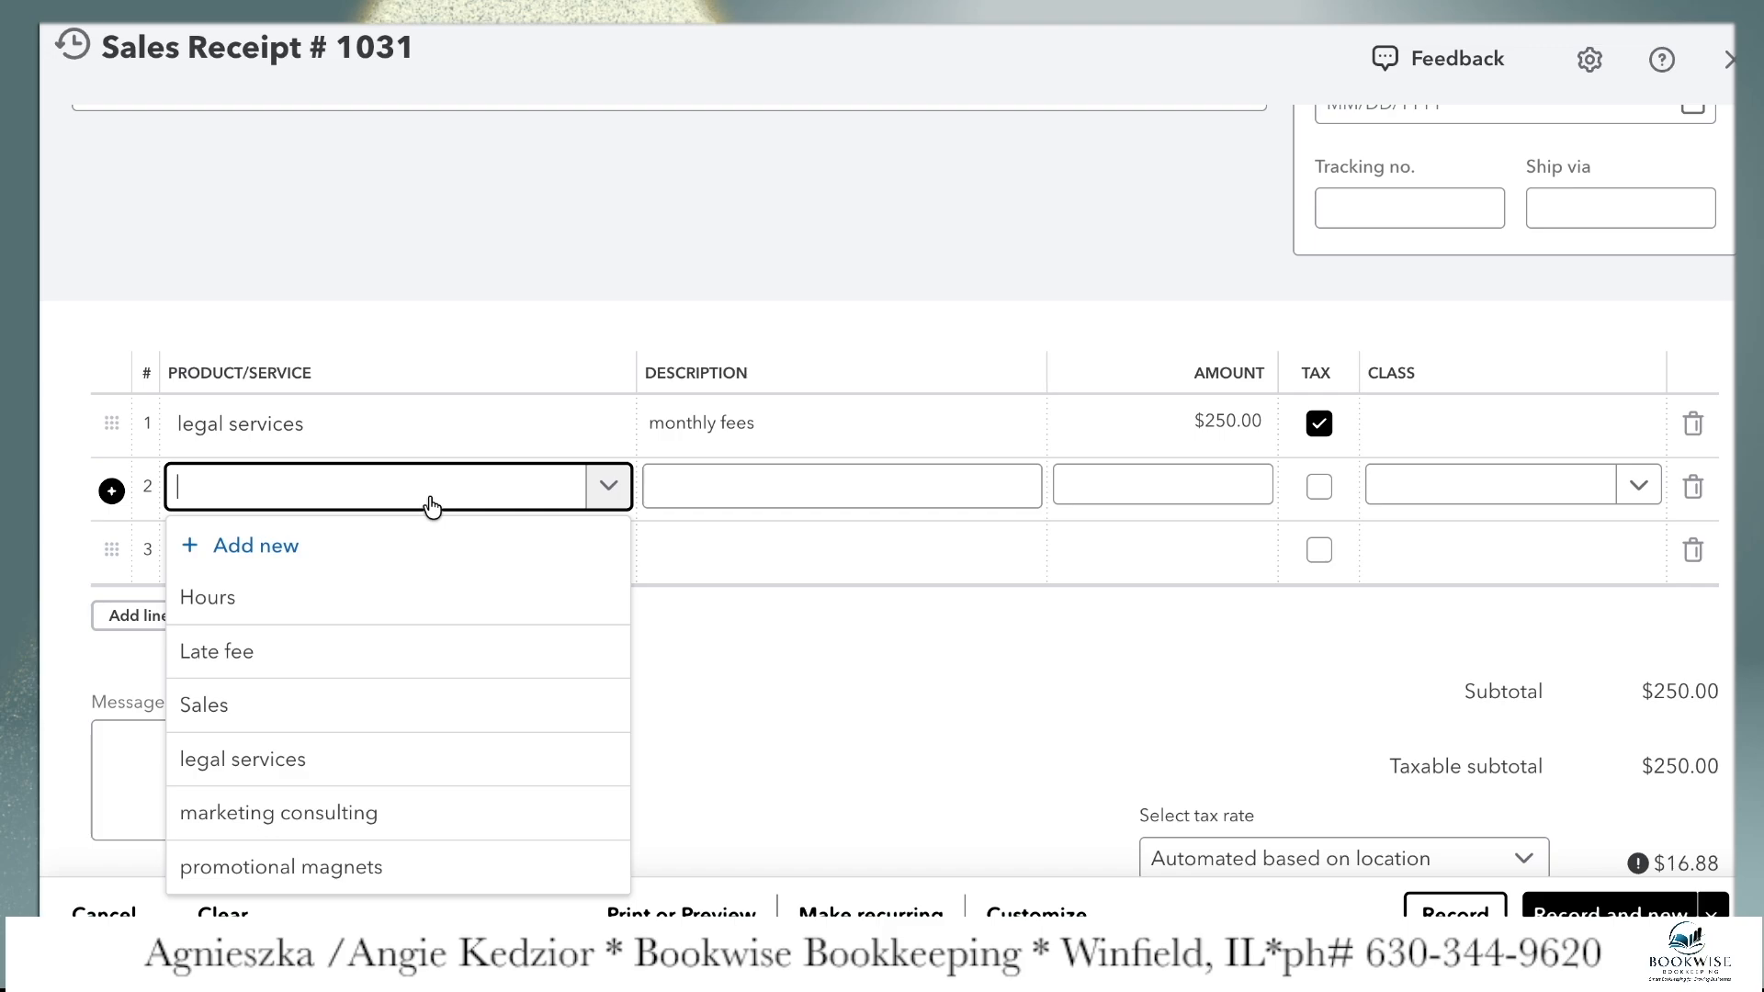
type("magne")
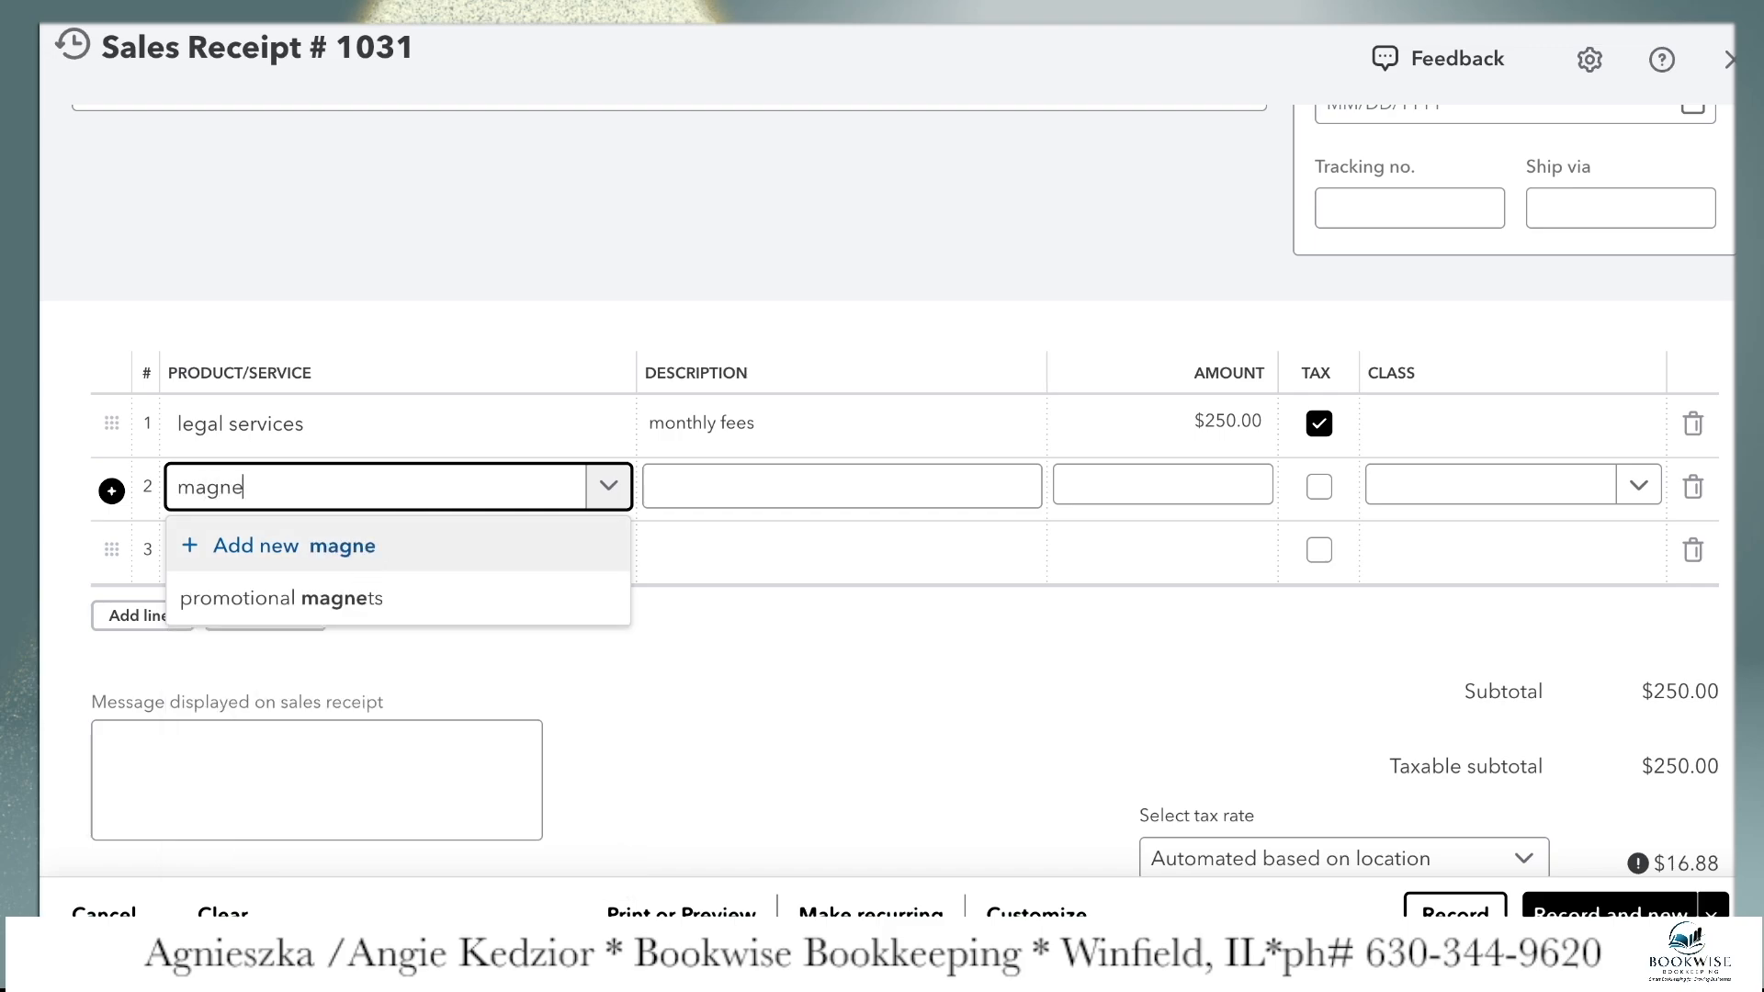
left_click(261, 599)
left_click(891, 507)
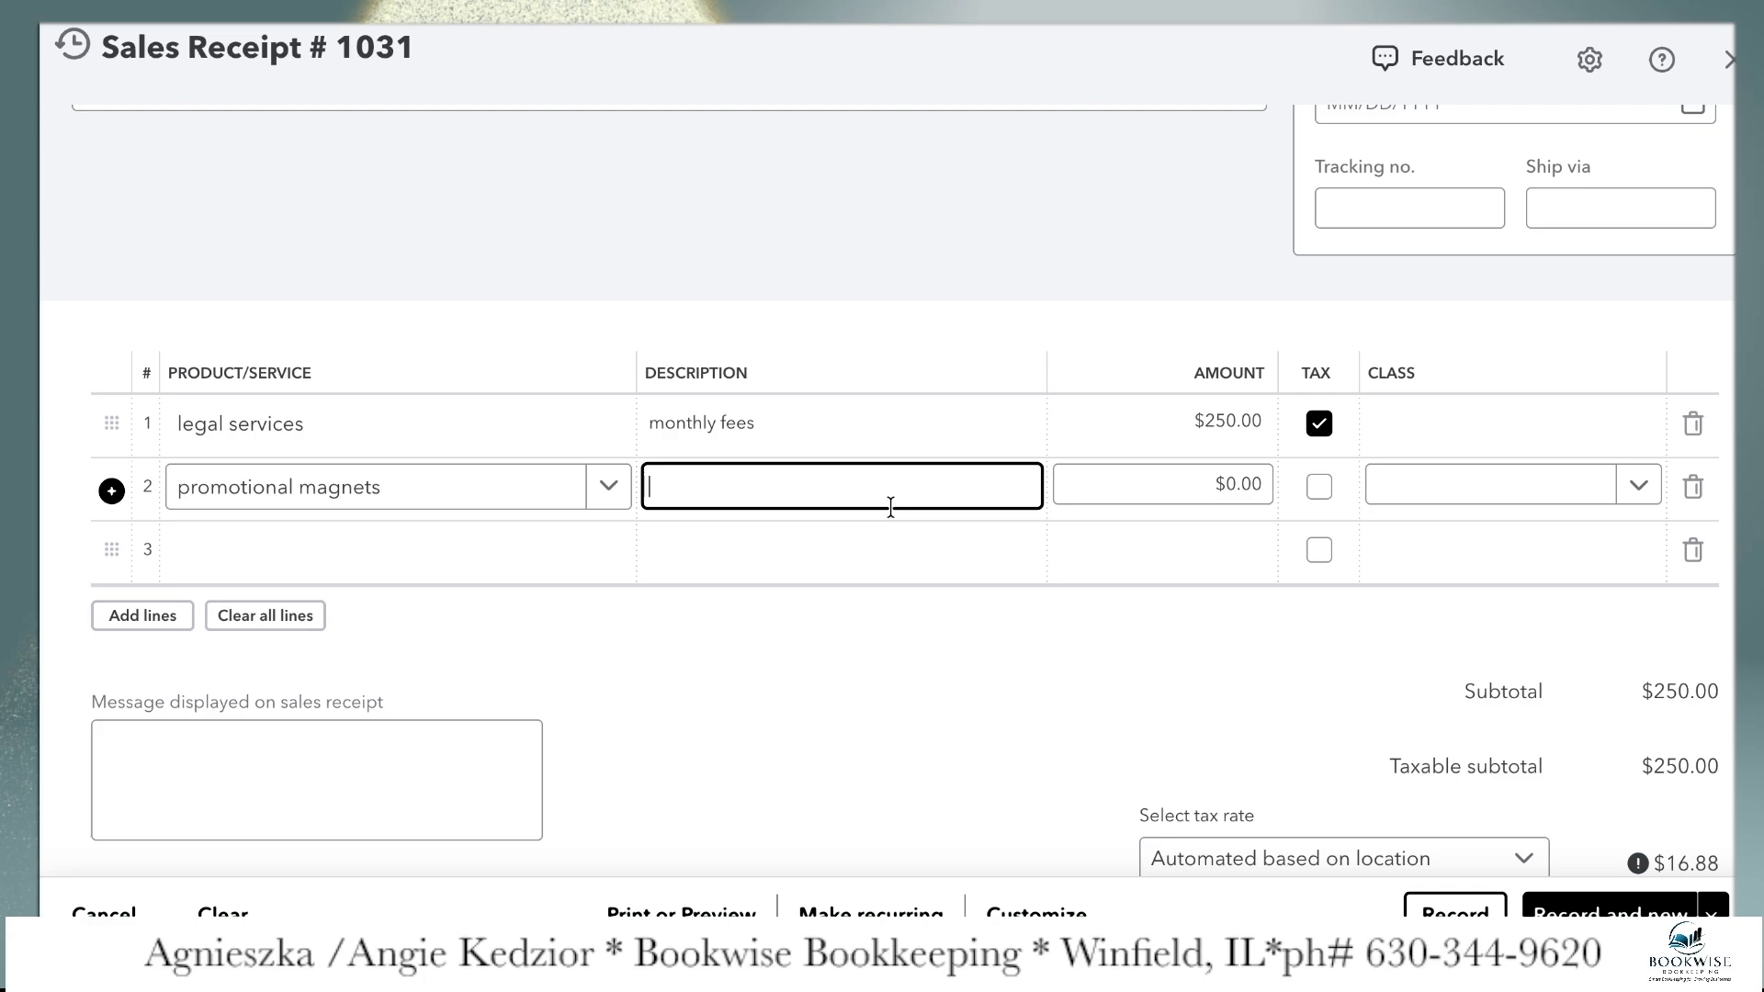
left_click(1246, 488)
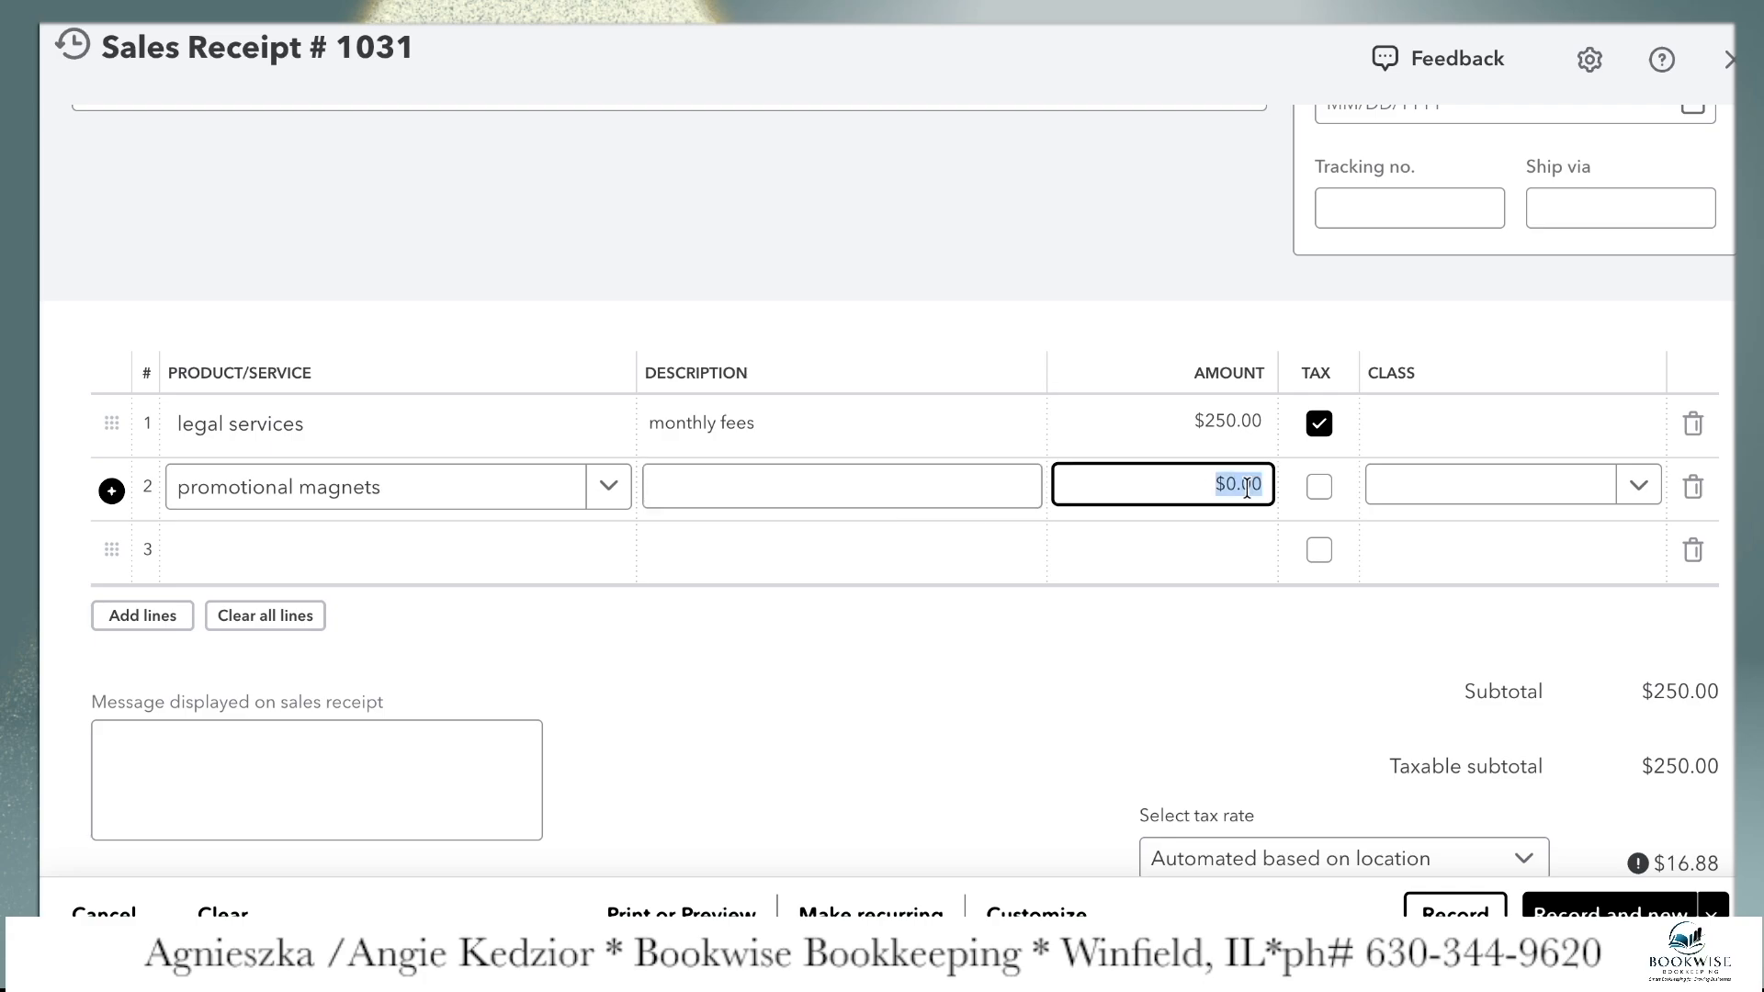
type("50")
left_click(1448, 501)
left_click(989, 663)
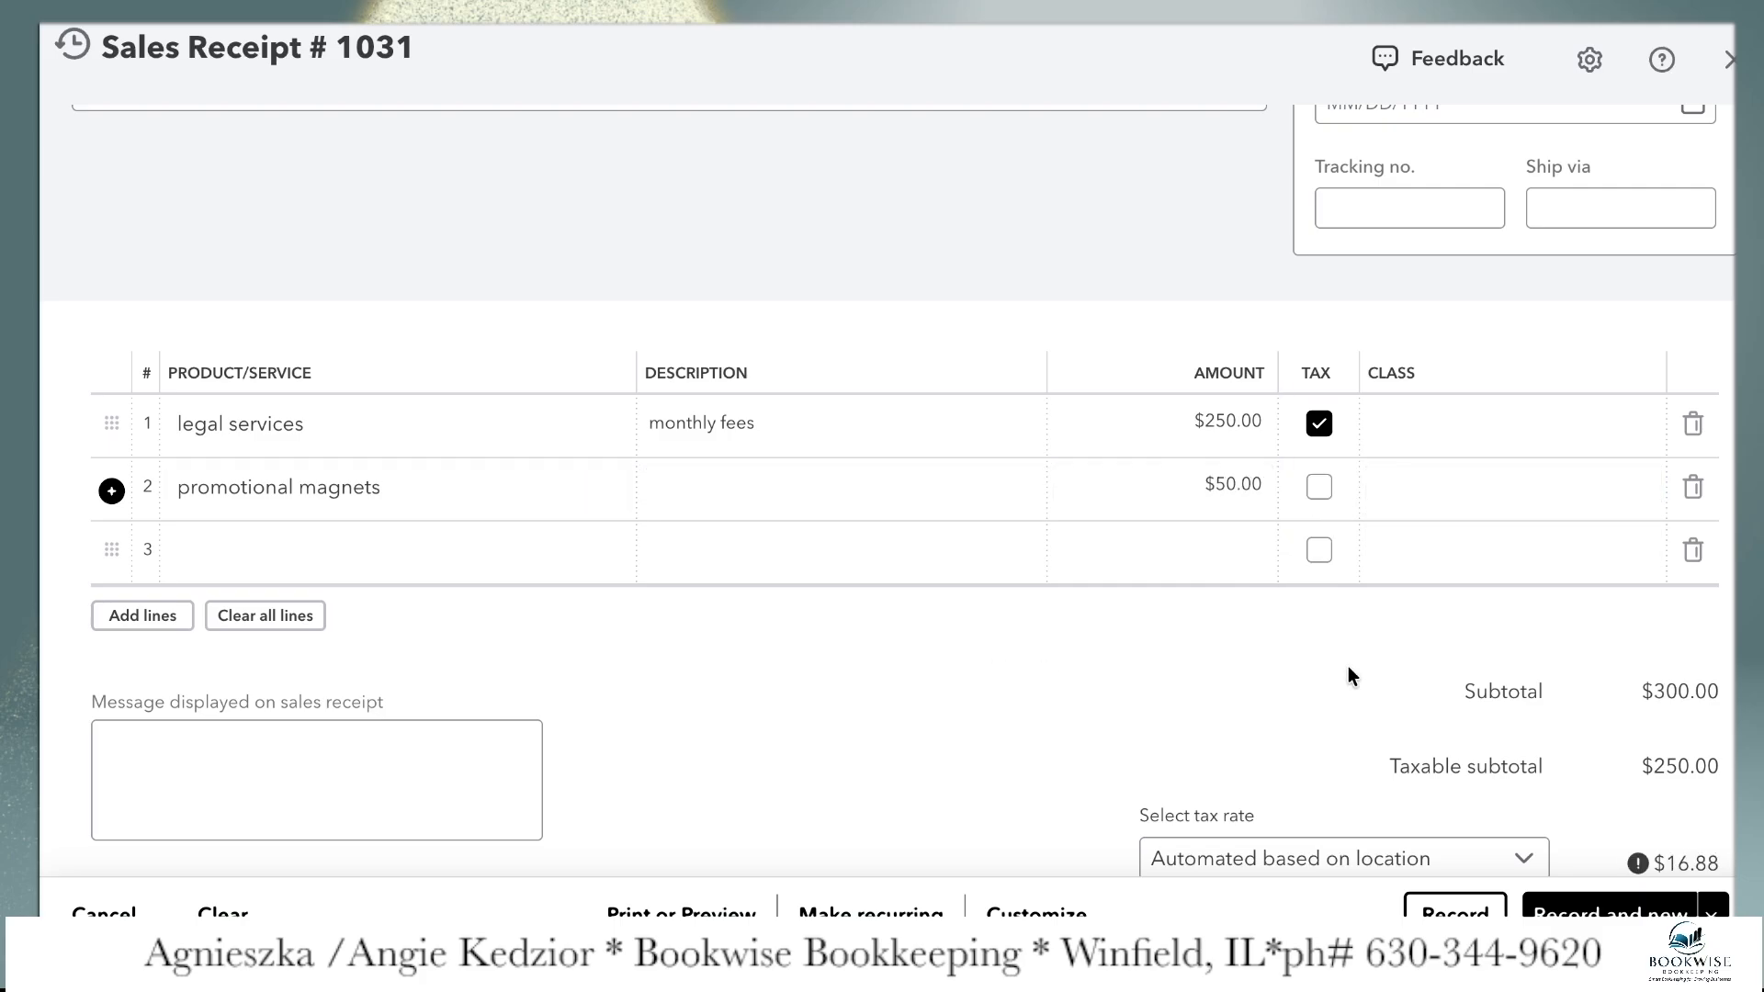
Make the legal services line non-taxable and the promotional magnets line taxable
scroll(1359, 663, "down", 1)
left_click(1319, 313)
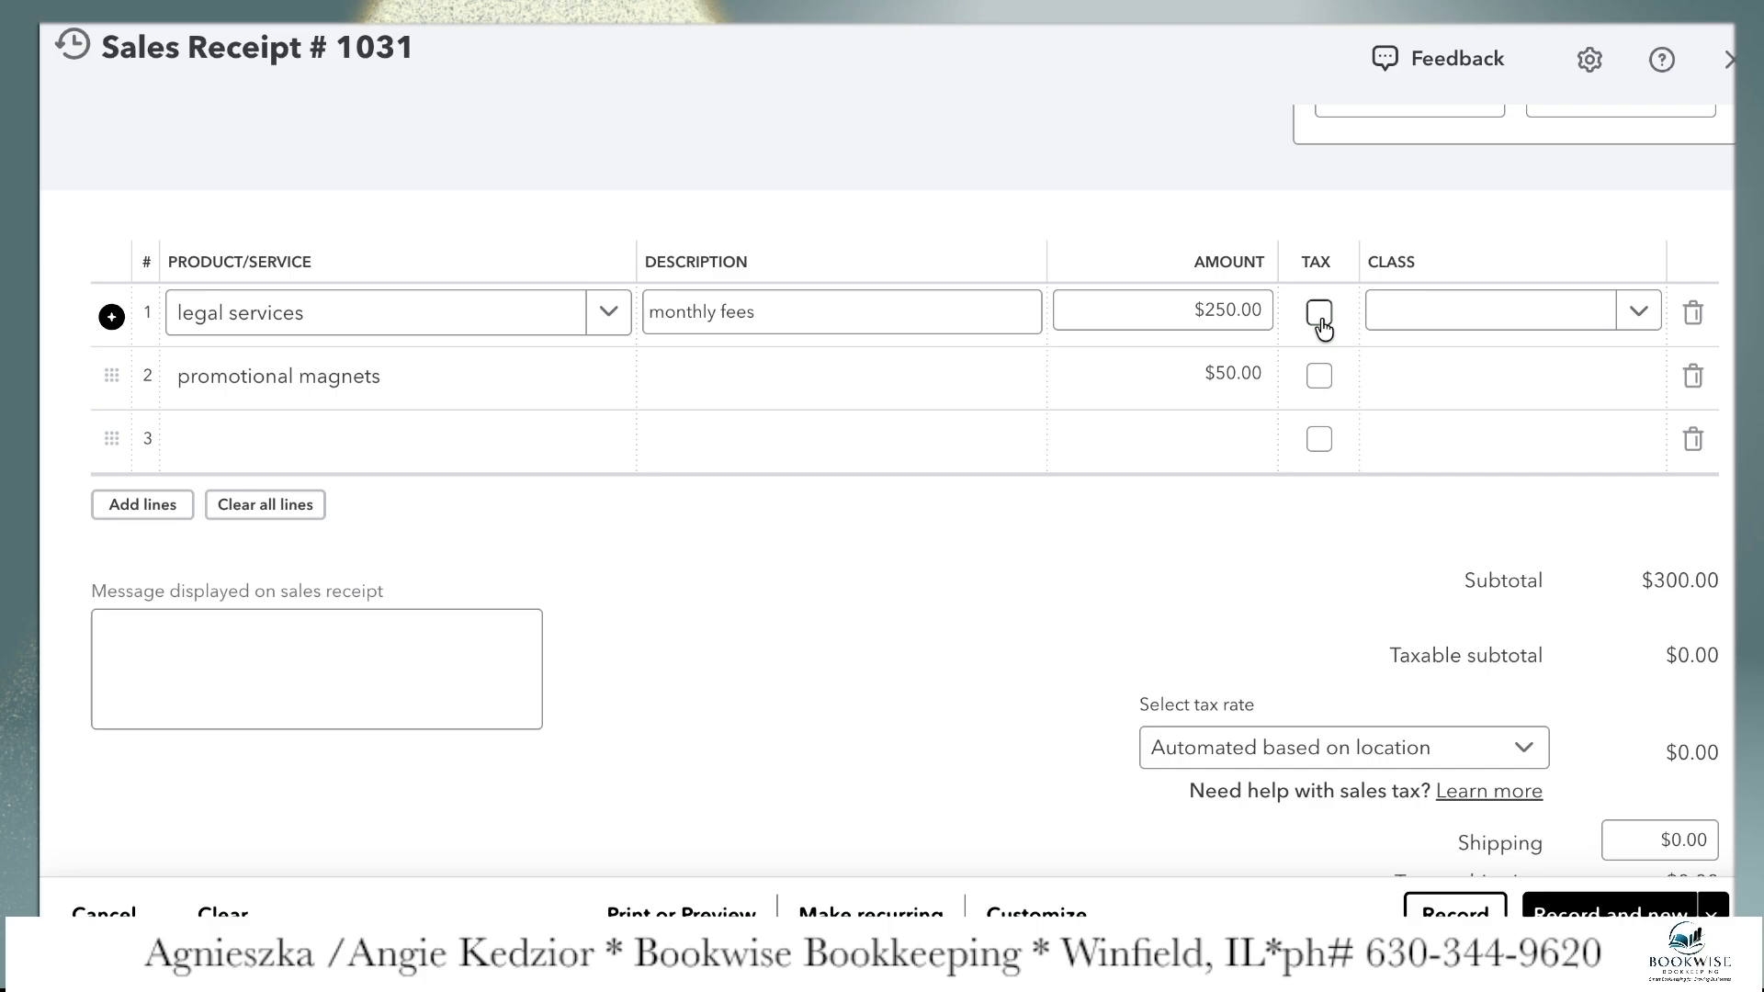
left_click(515, 382)
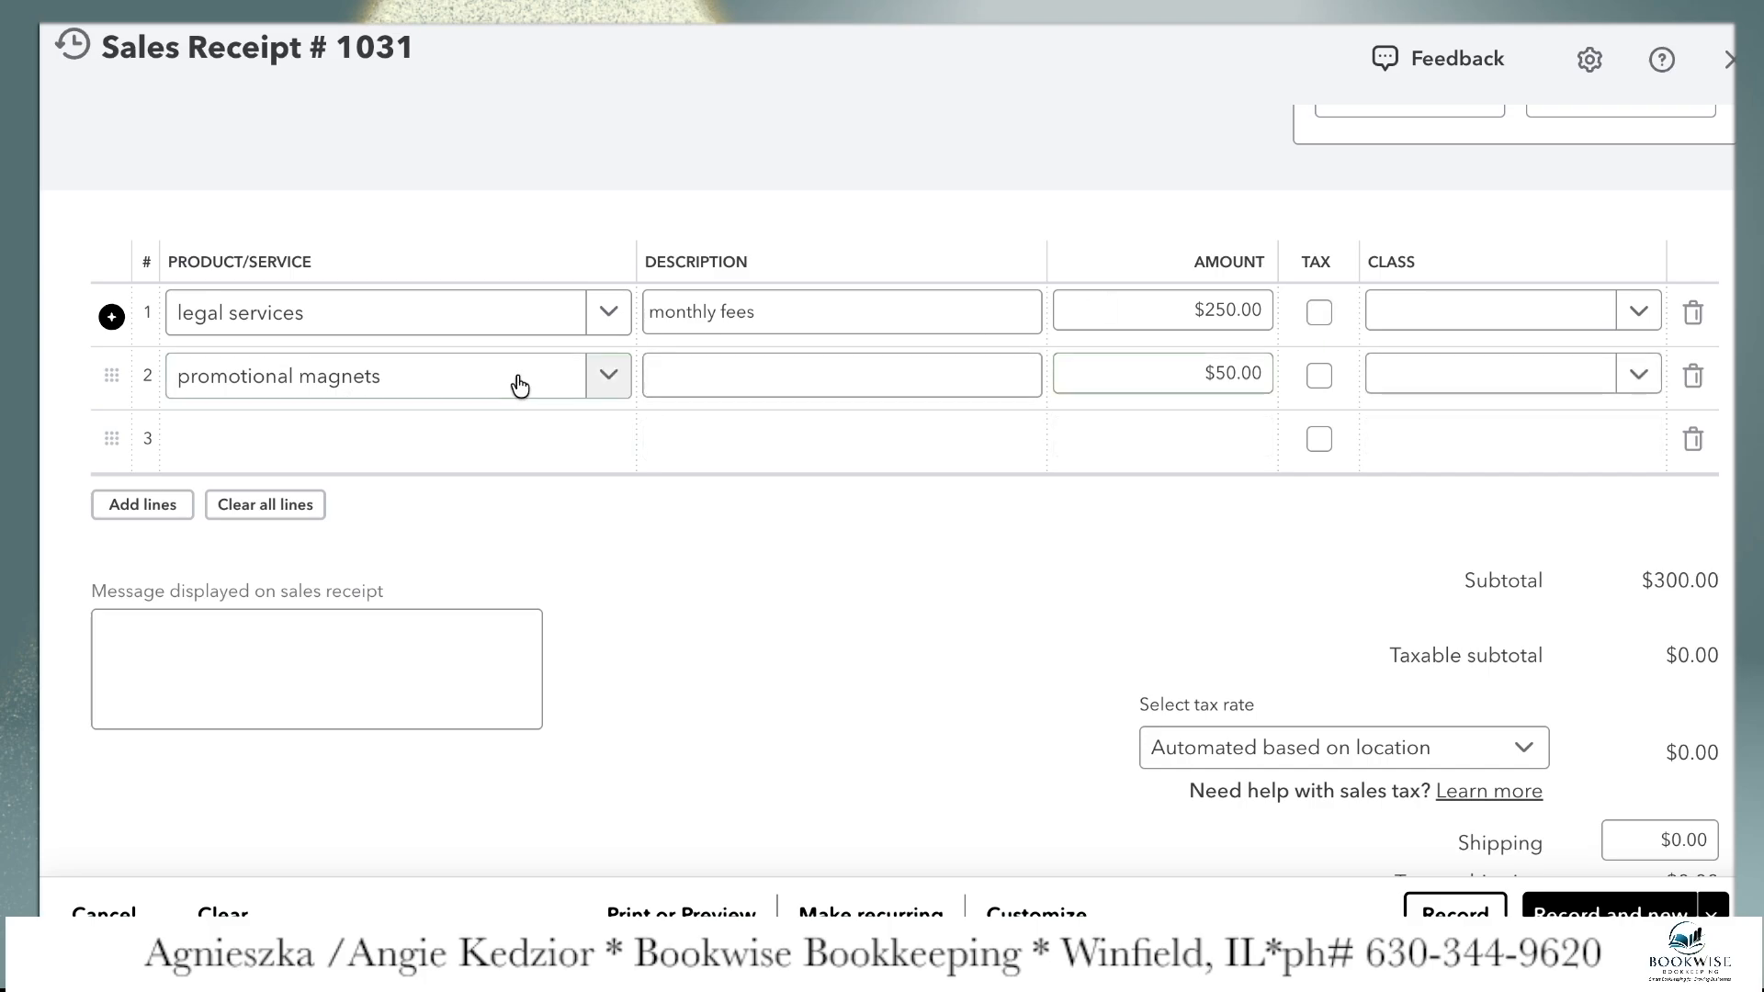
left_click(1319, 377)
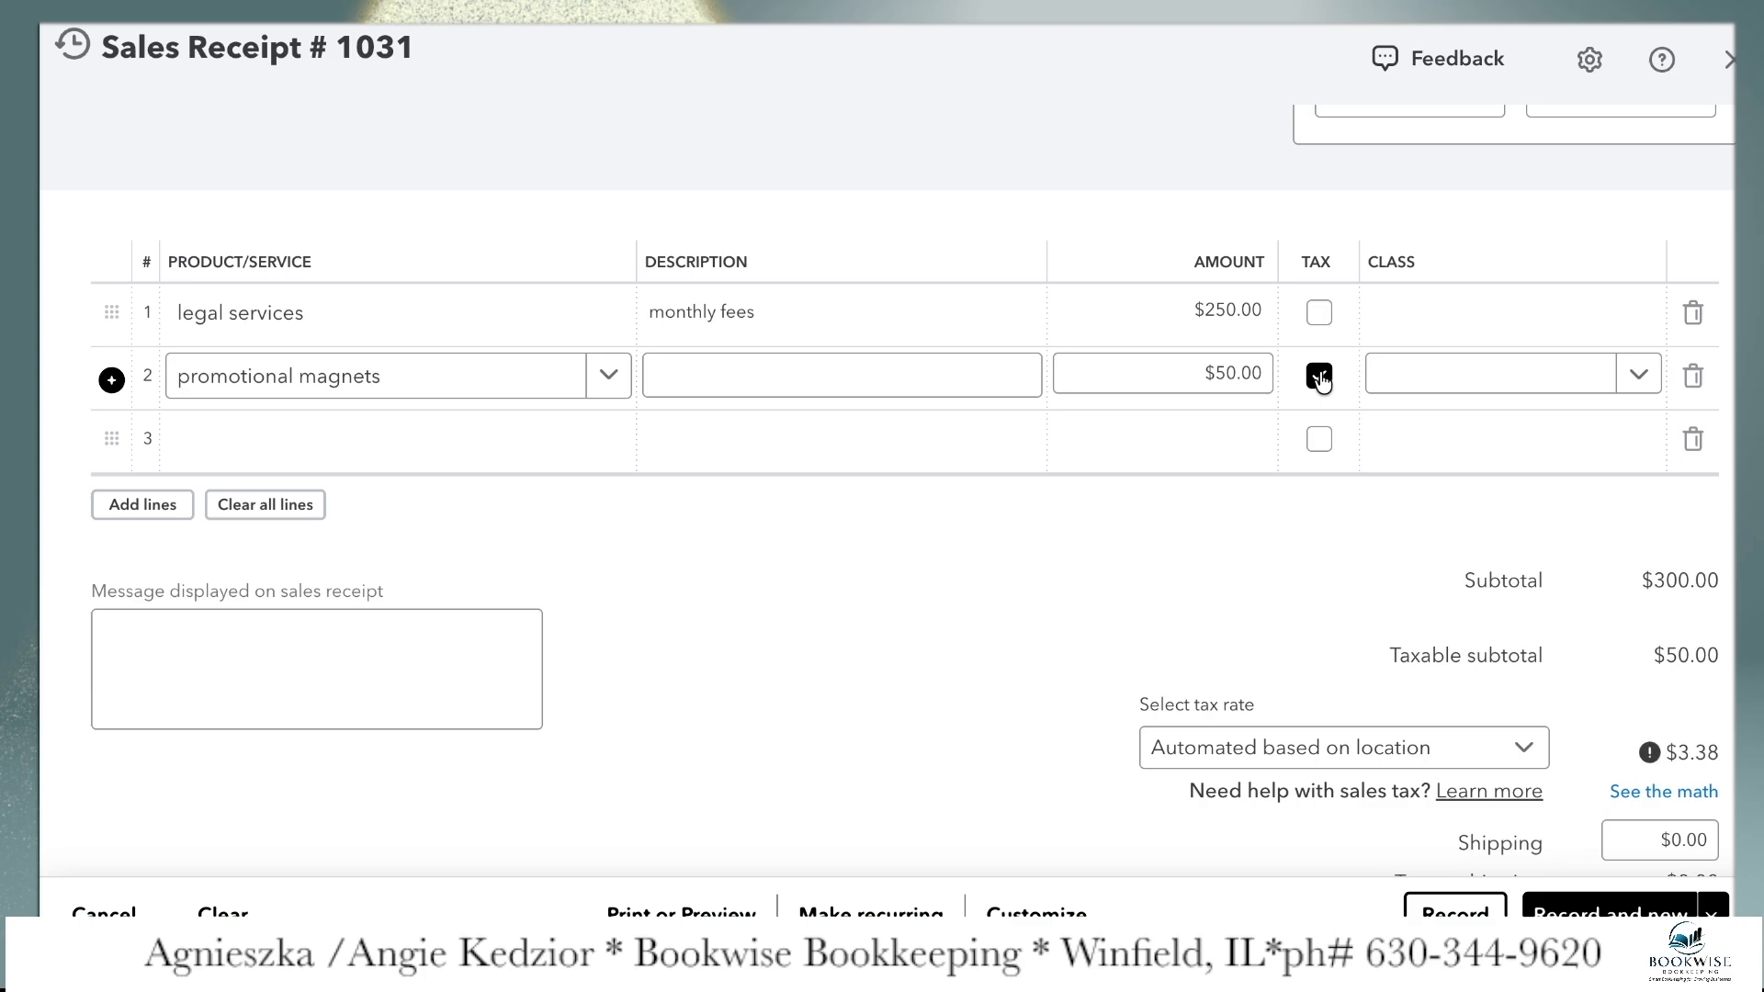
Record the sales receipt without a customer message and close it
scroll(1413, 670, "down", 2)
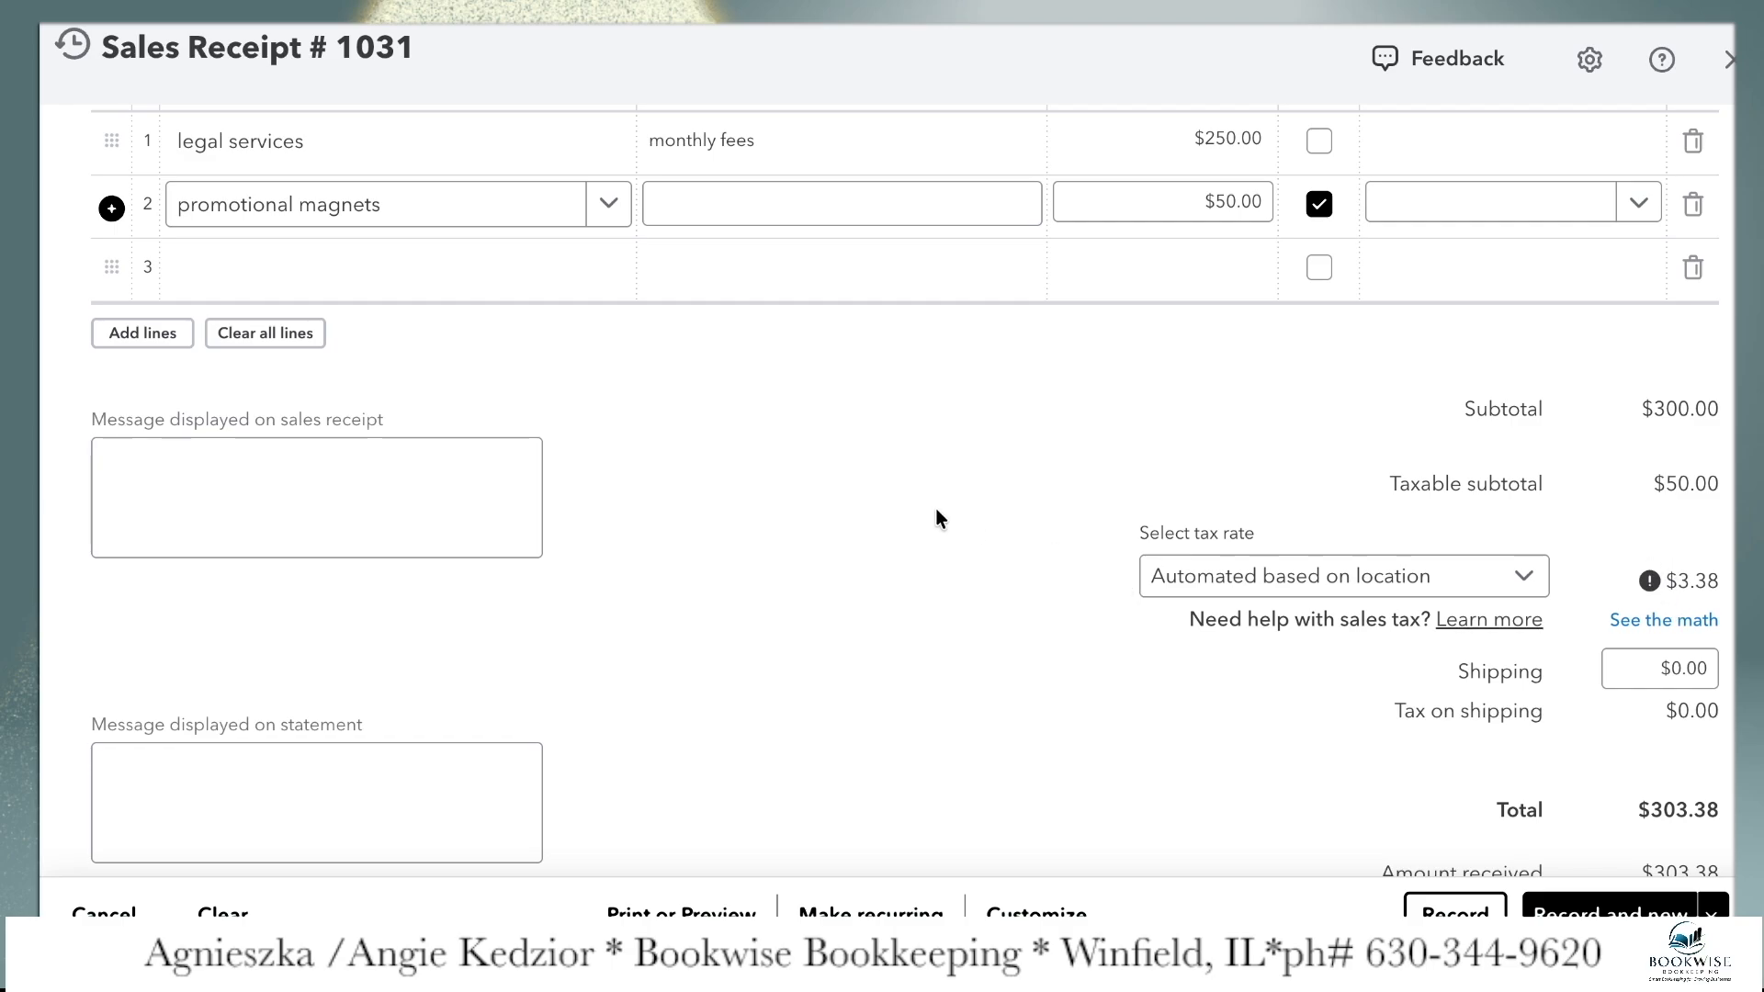
scroll(936, 510, "down", 1)
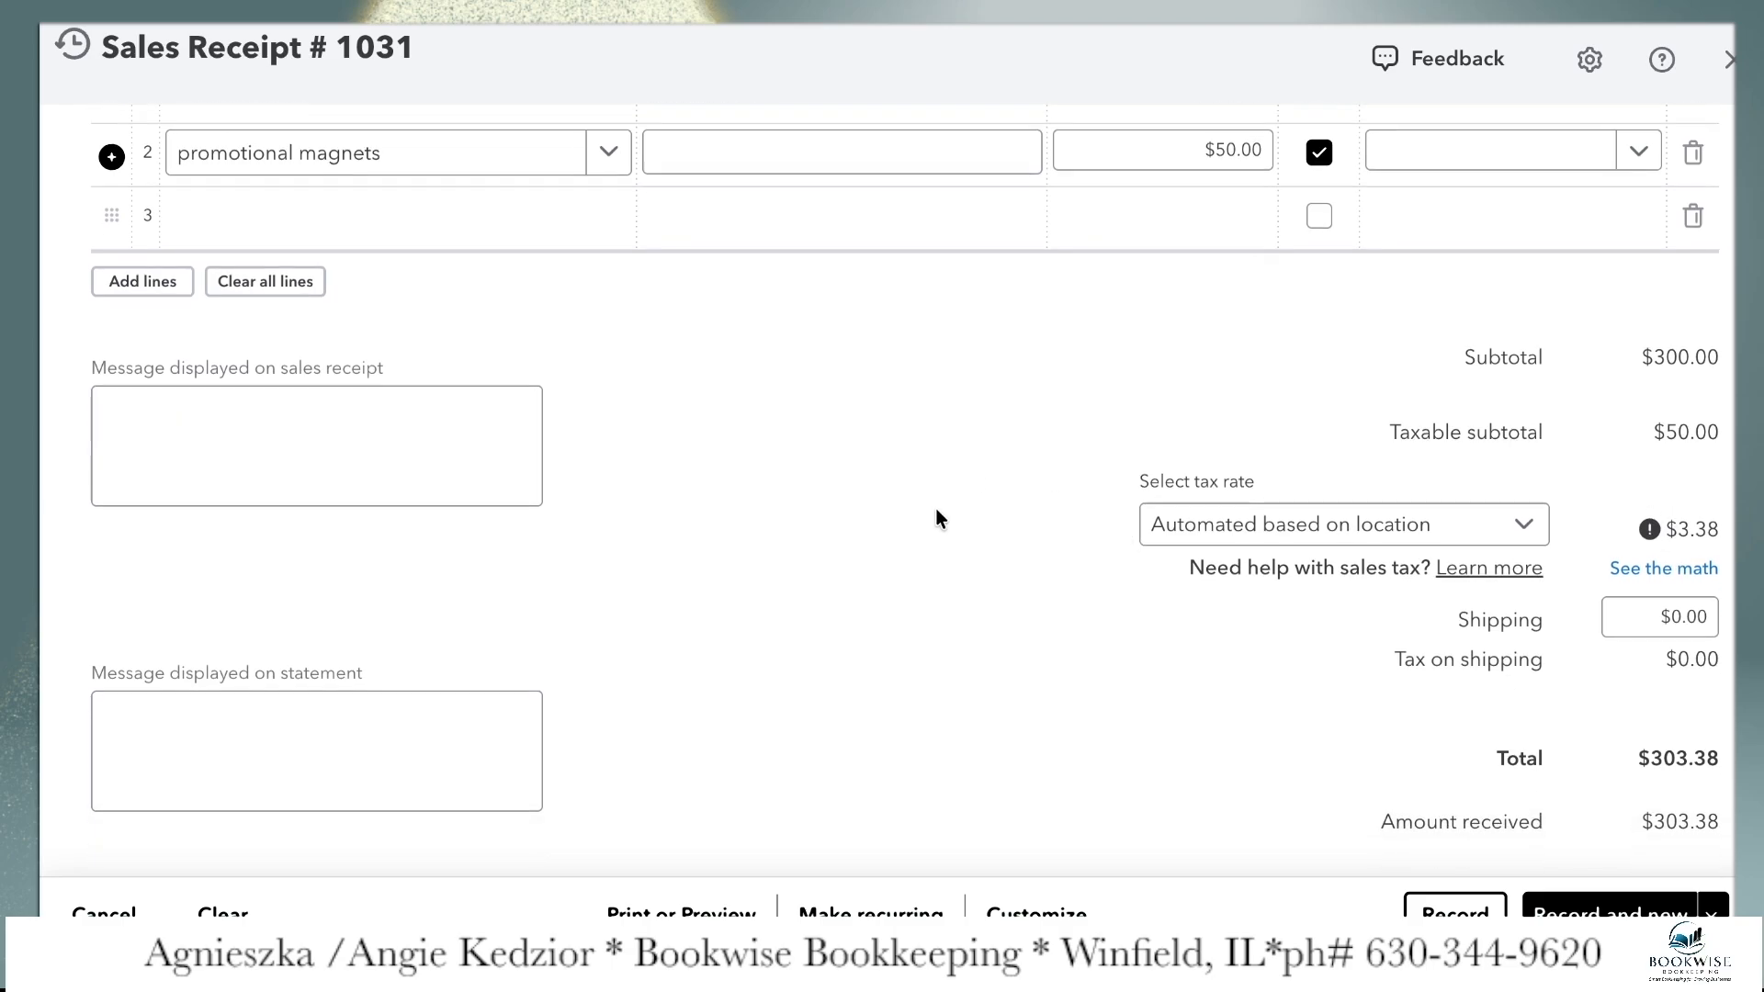
left_click(467, 454)
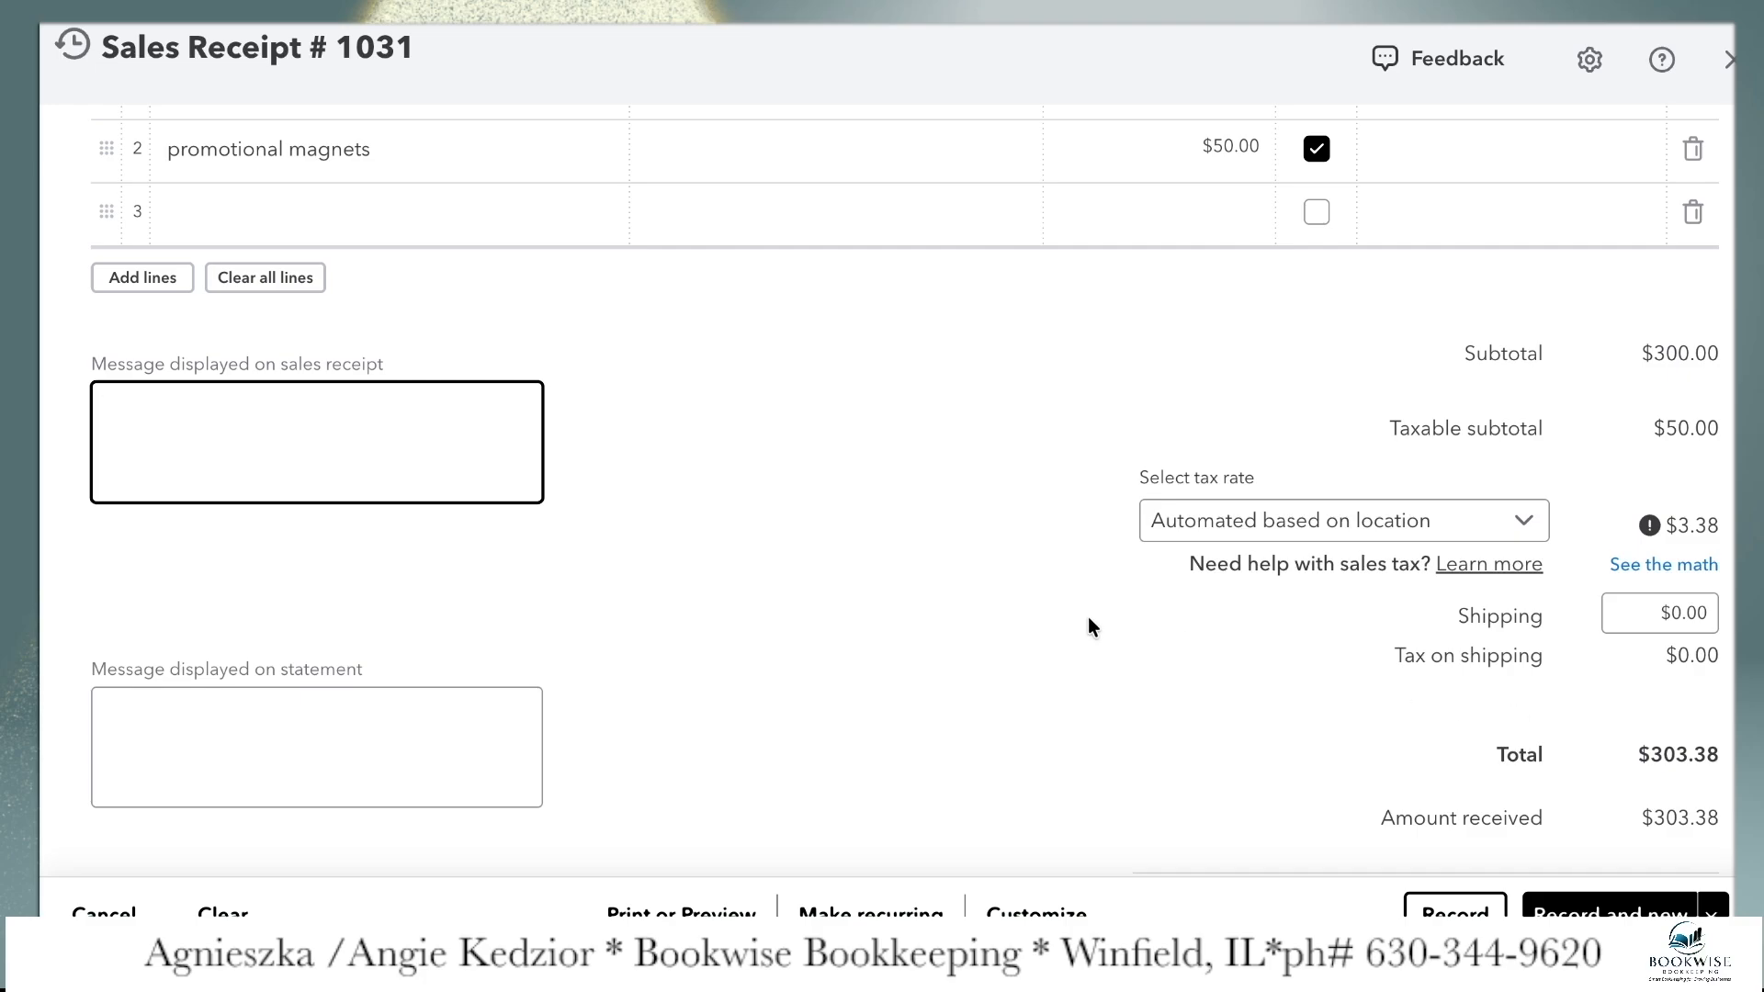
scroll(1089, 624, "down", 2)
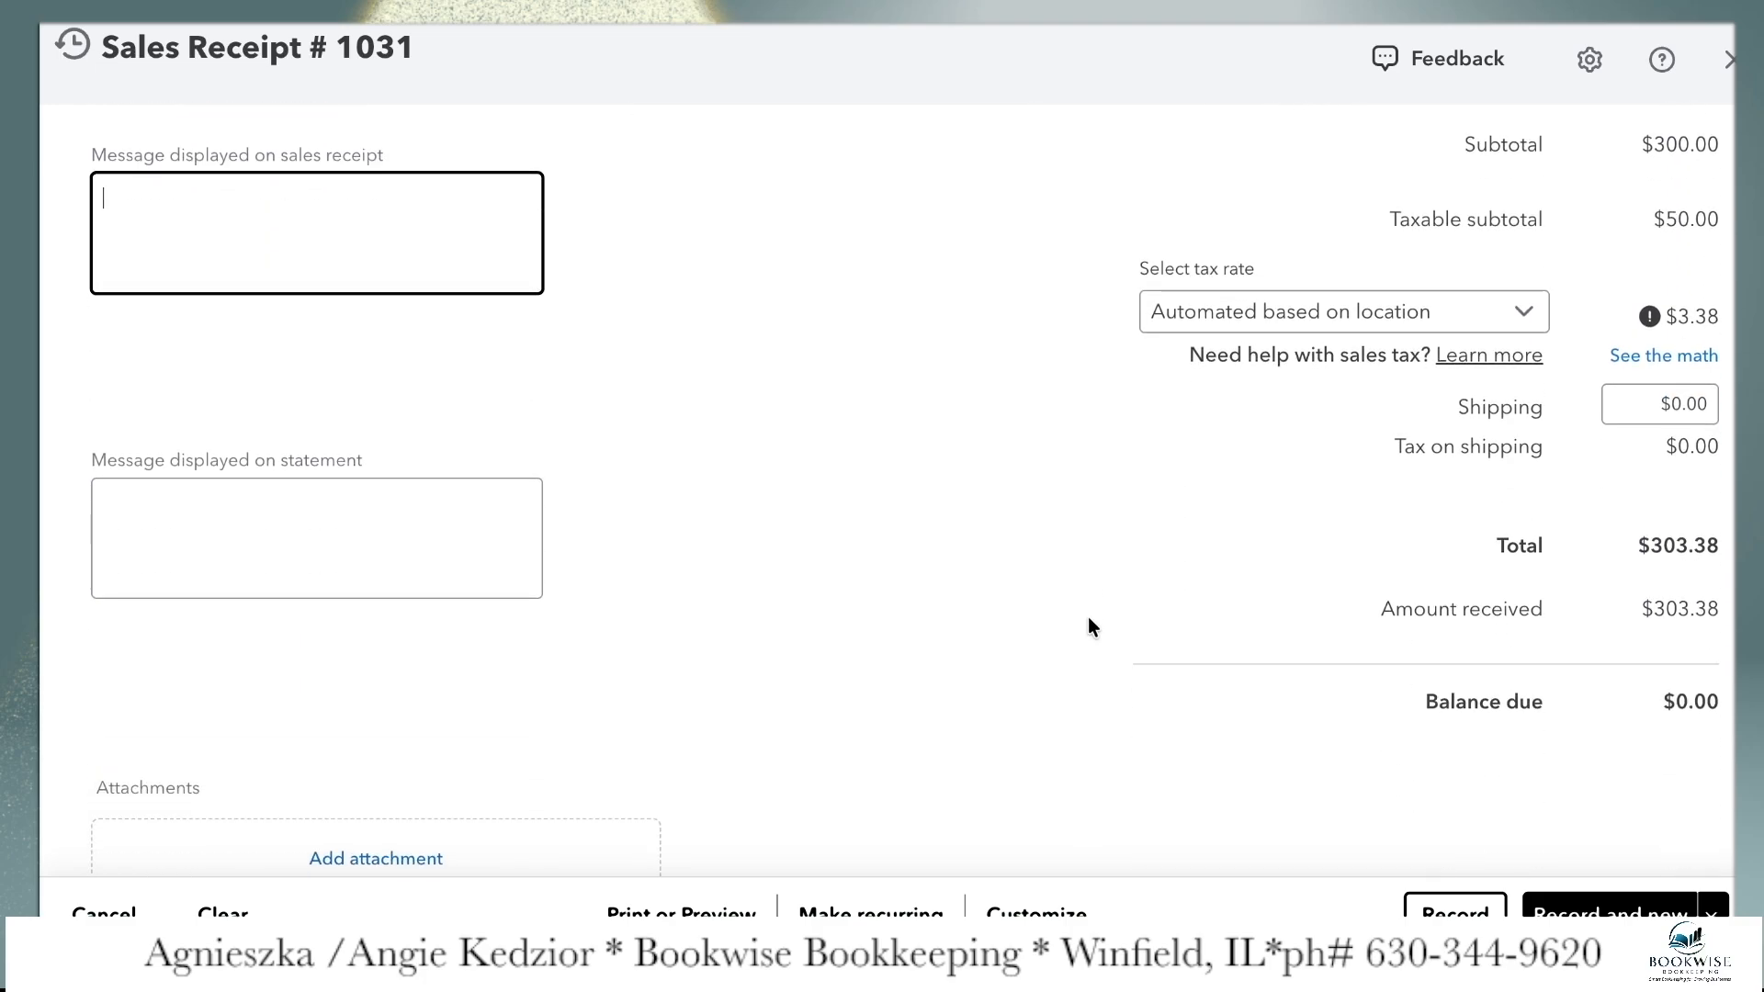
left_click(1470, 914)
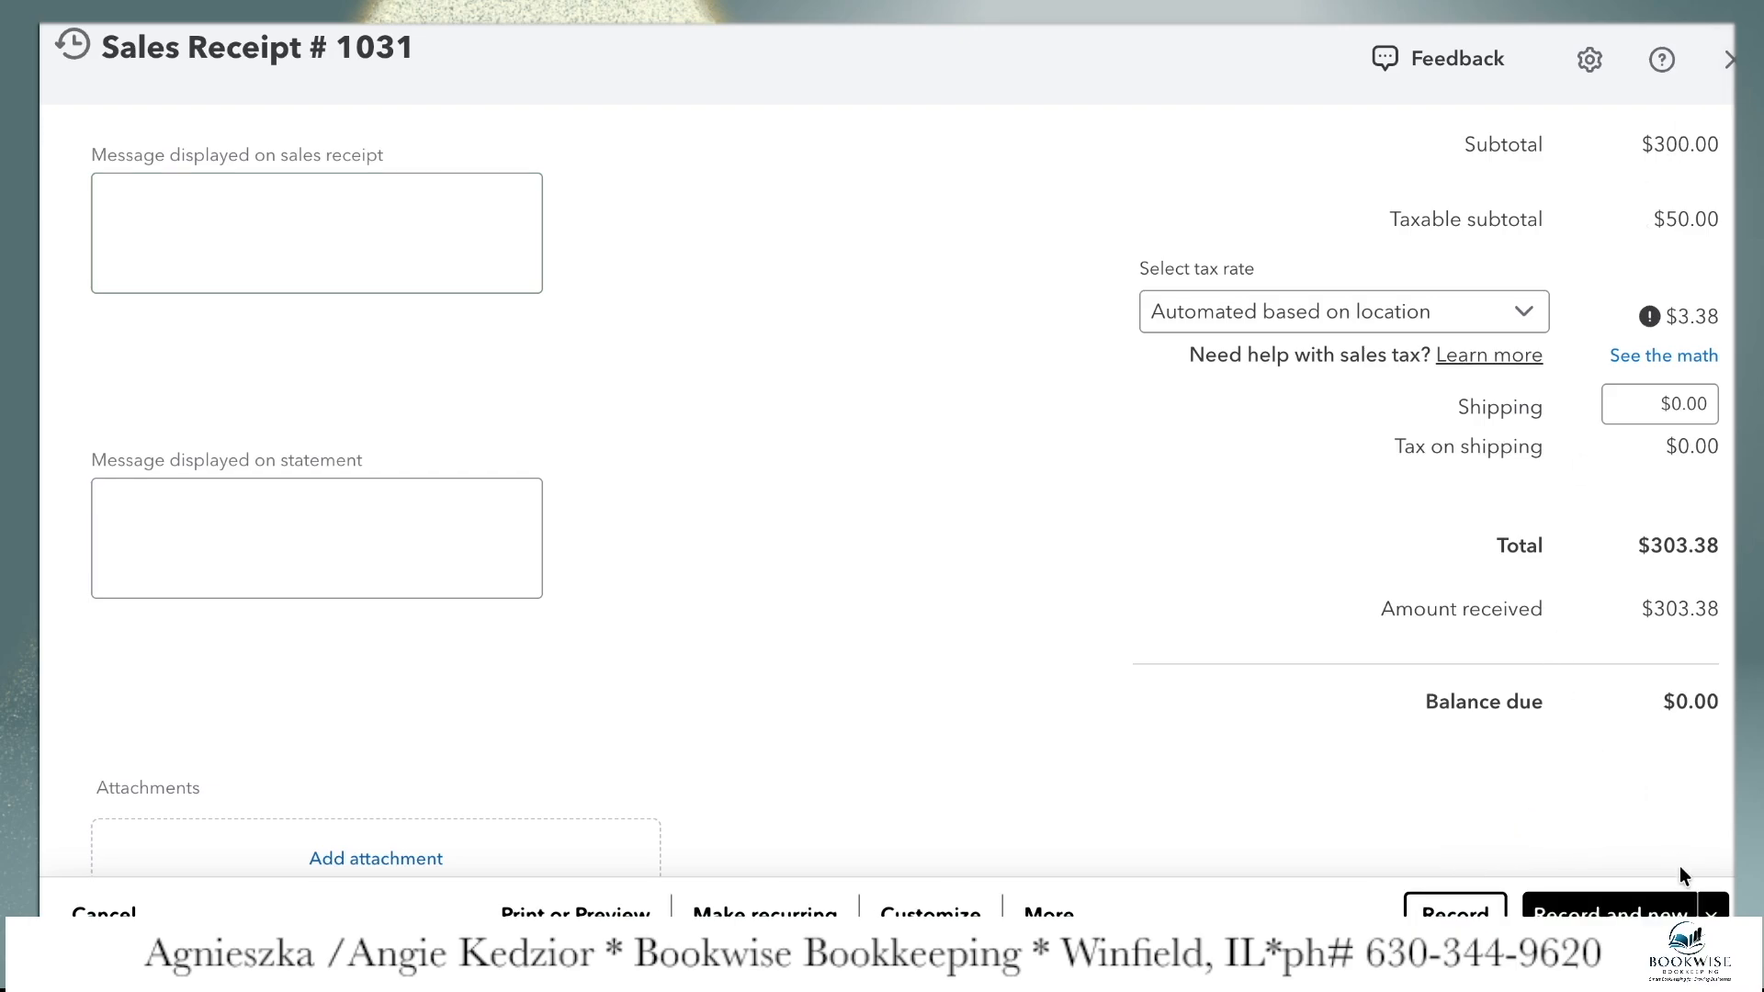
left_click(1711, 911)
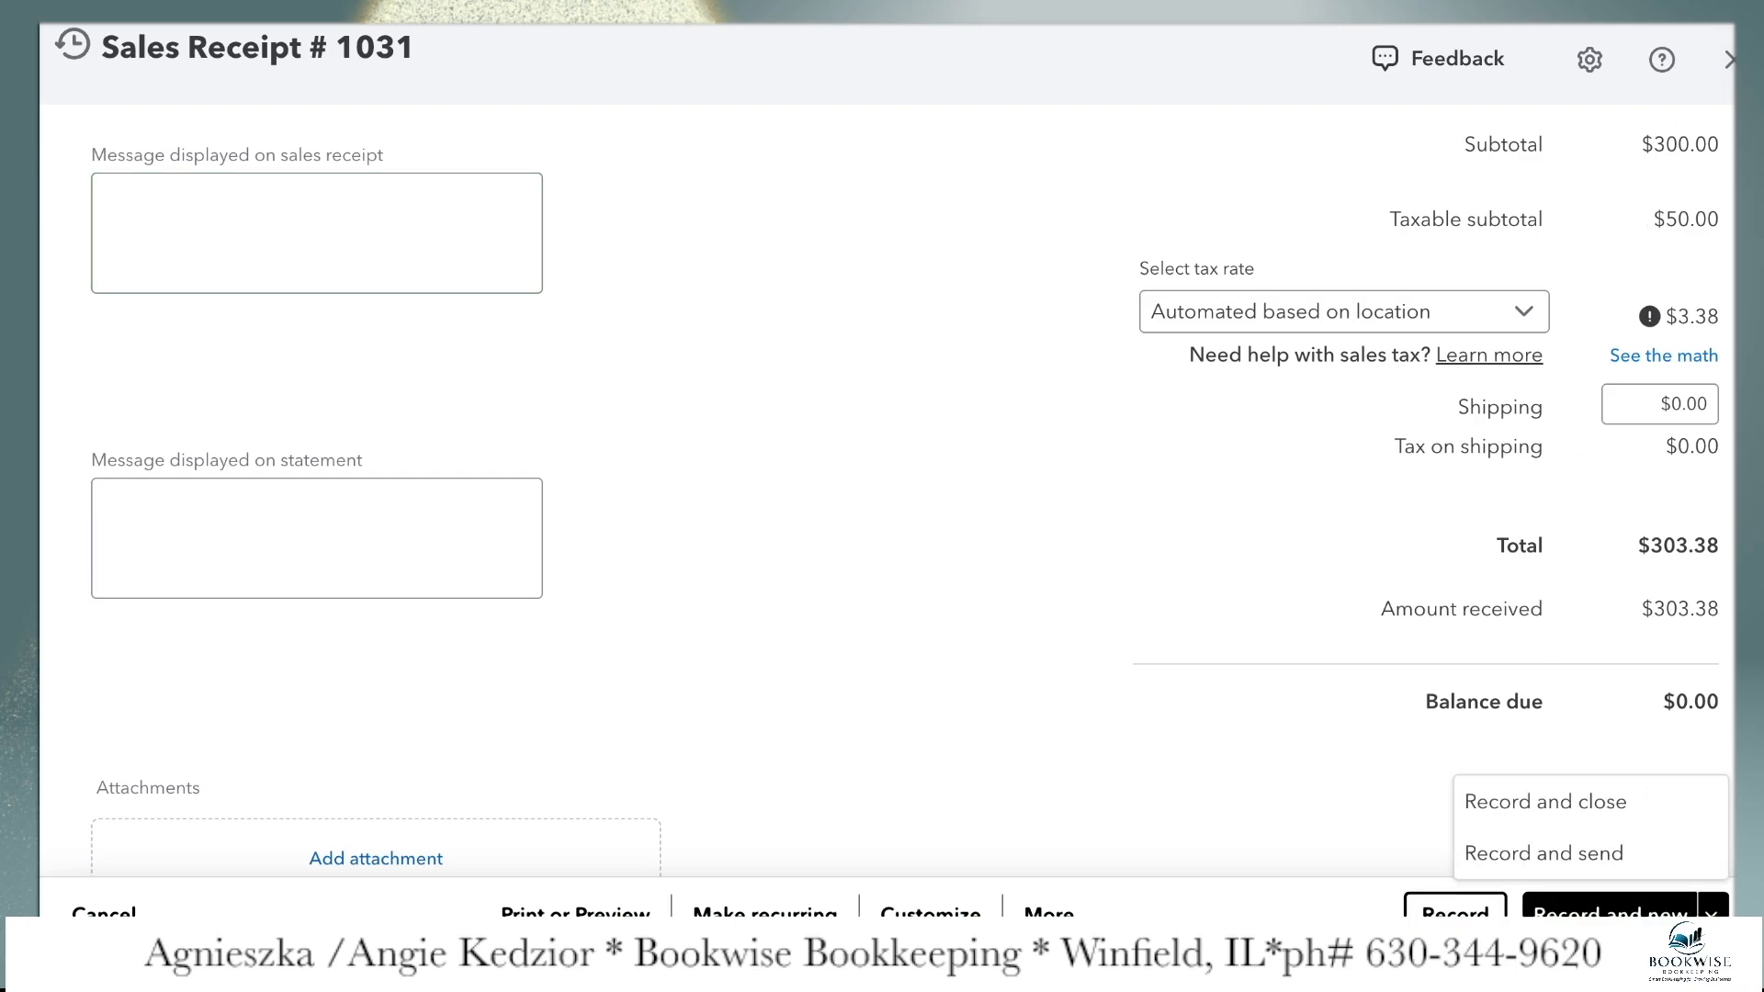
left_click(1600, 806)
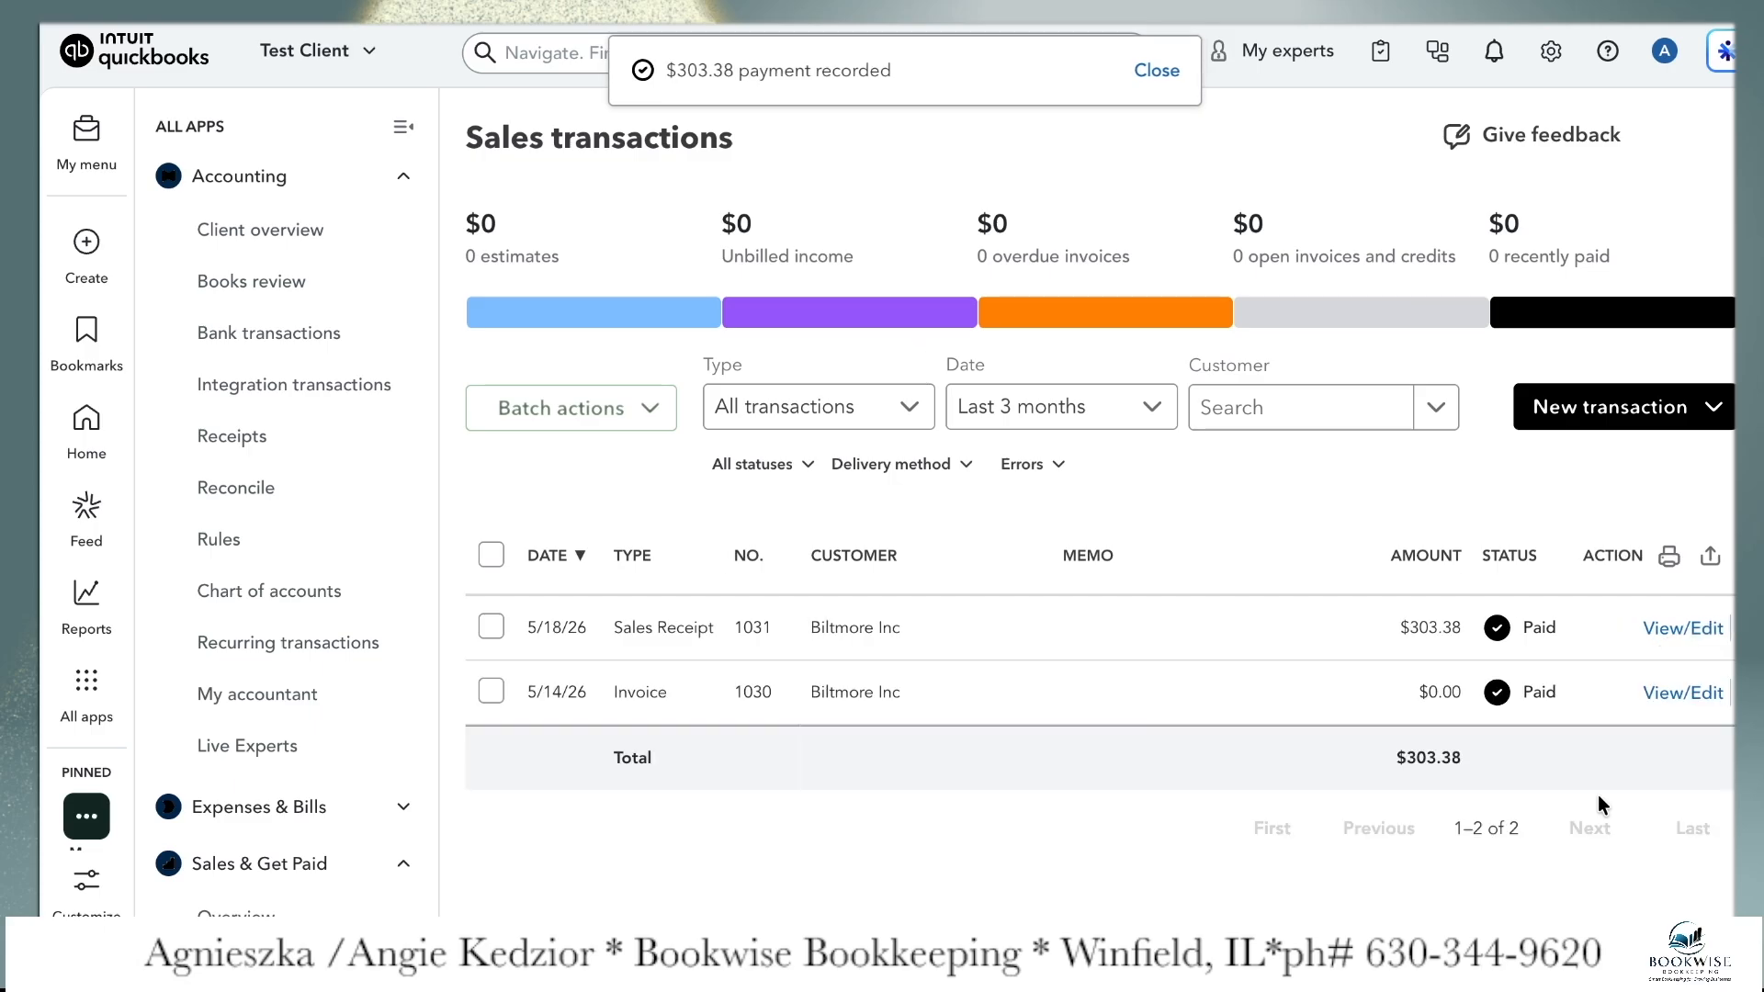
Return to the home page and look through the create options and personal shortcuts for ways to start an invoice
mouse_move(97, 385)
left_click(88, 420)
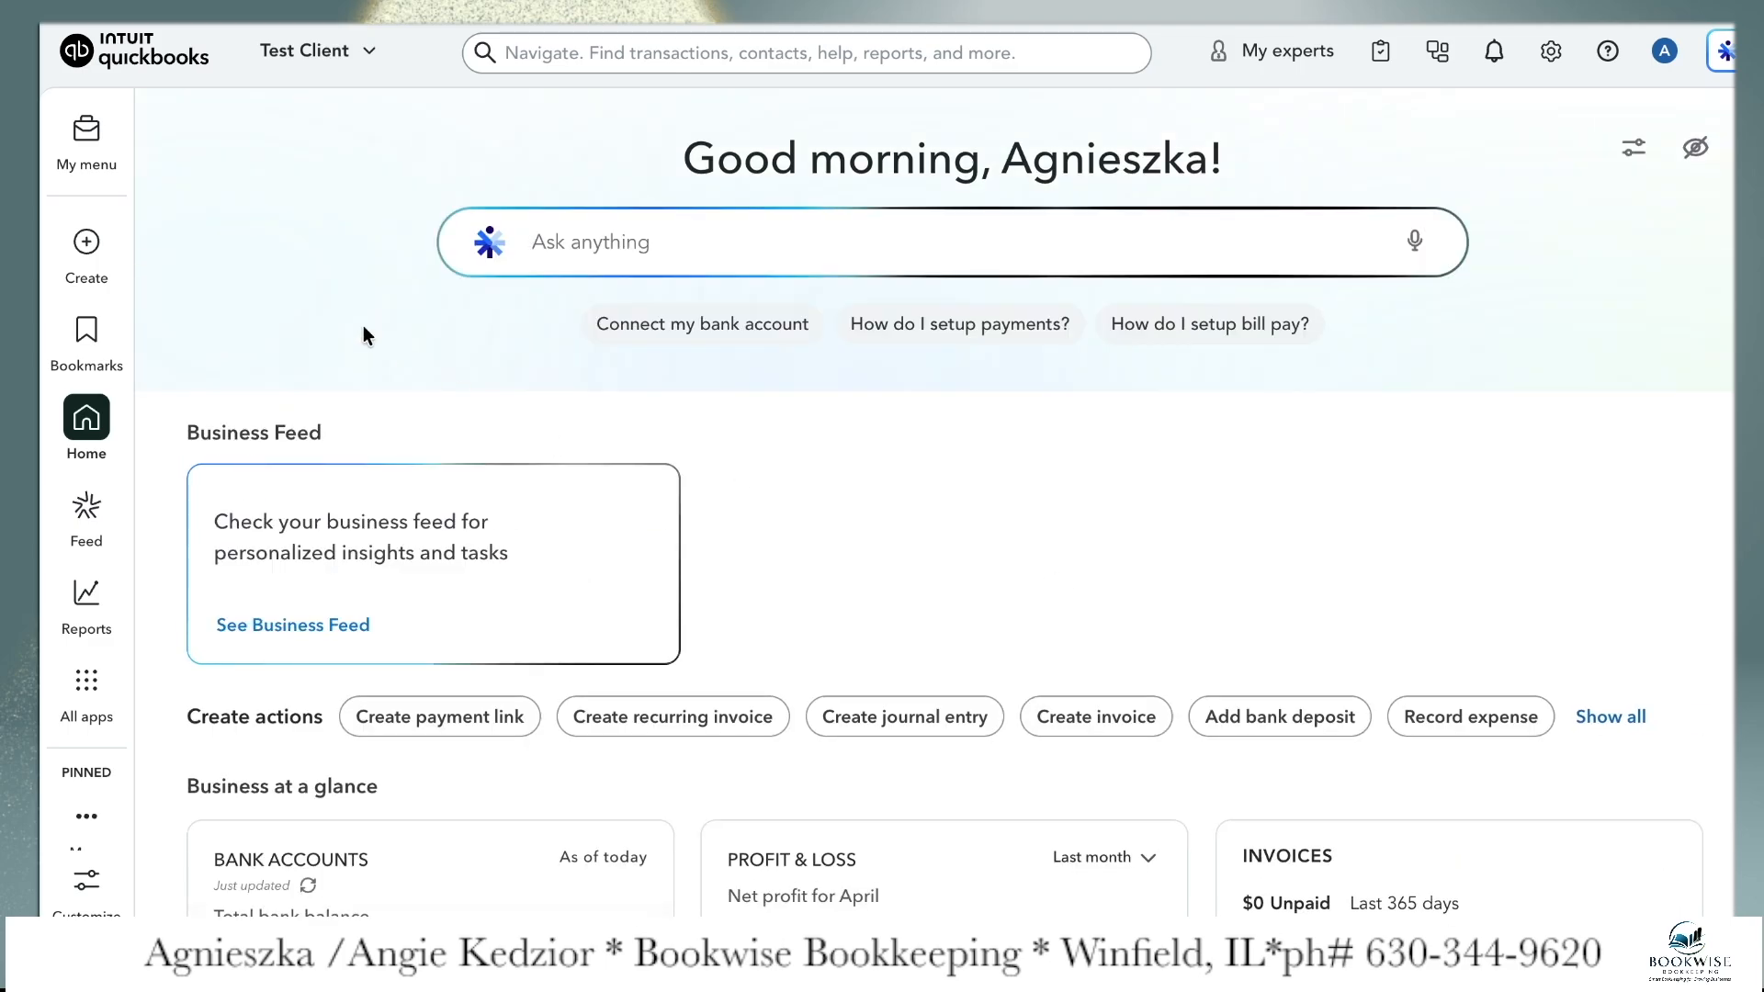
left_click(86, 247)
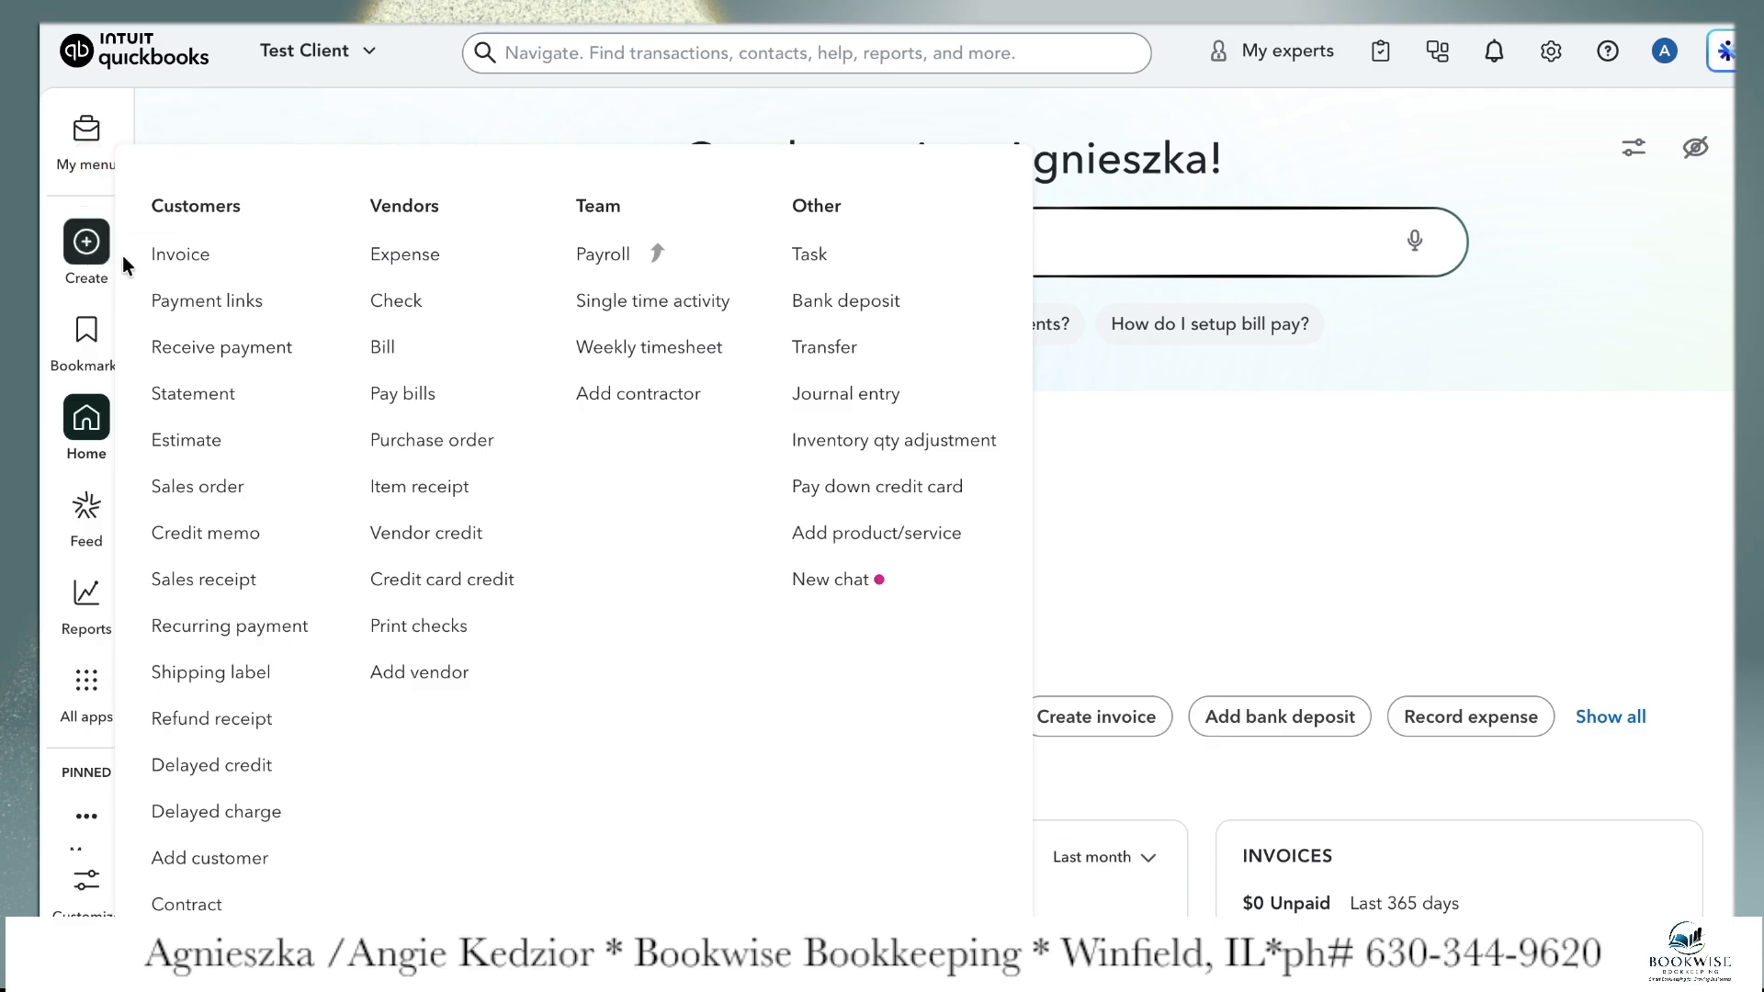
left_click(184, 262)
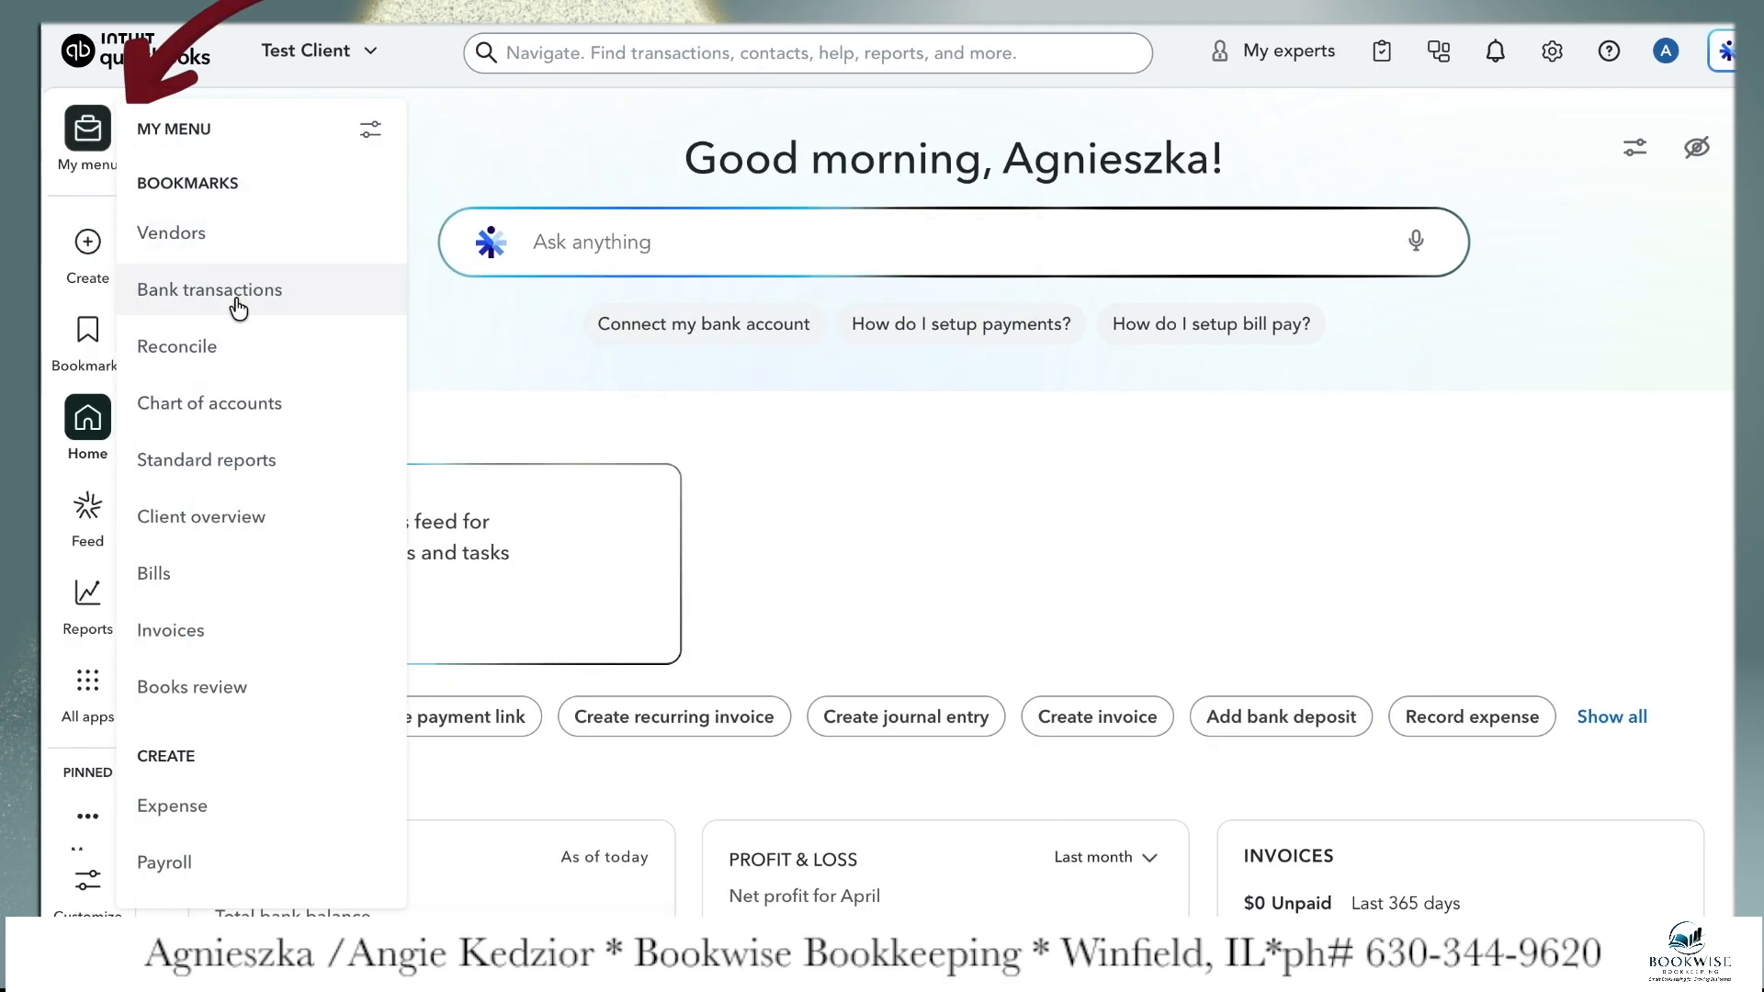
scroll(268, 521, "down", 3)
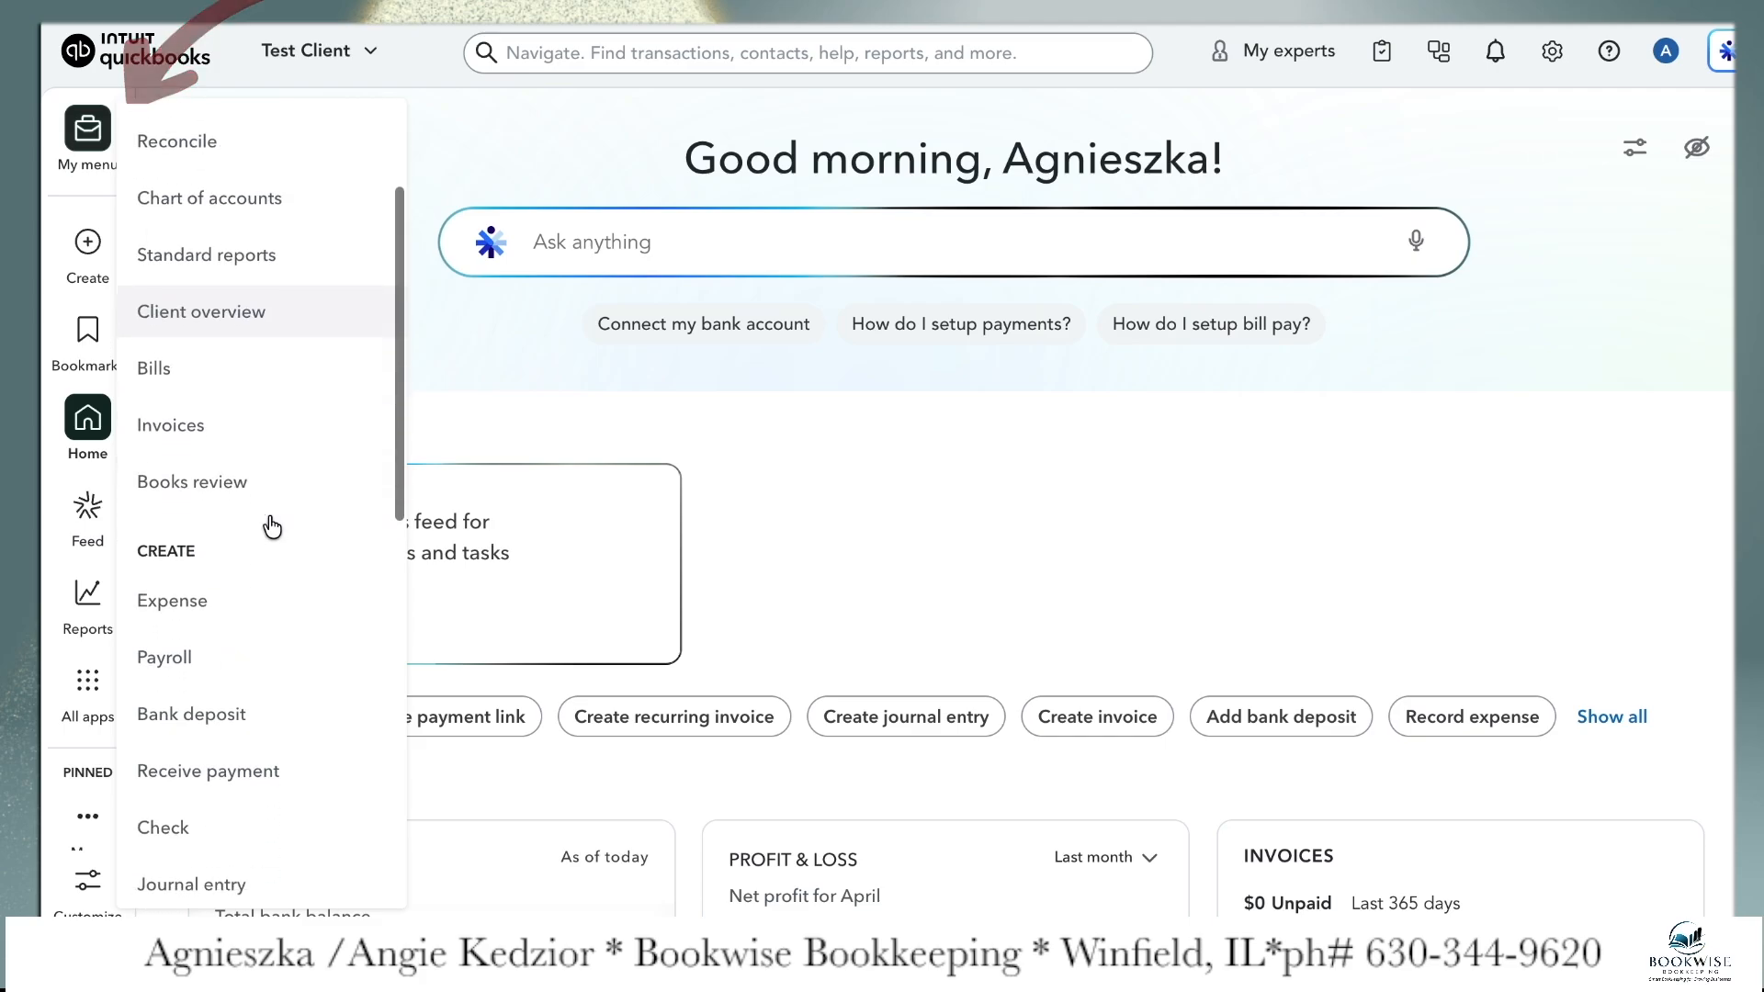
scroll(267, 515, "down", 4)
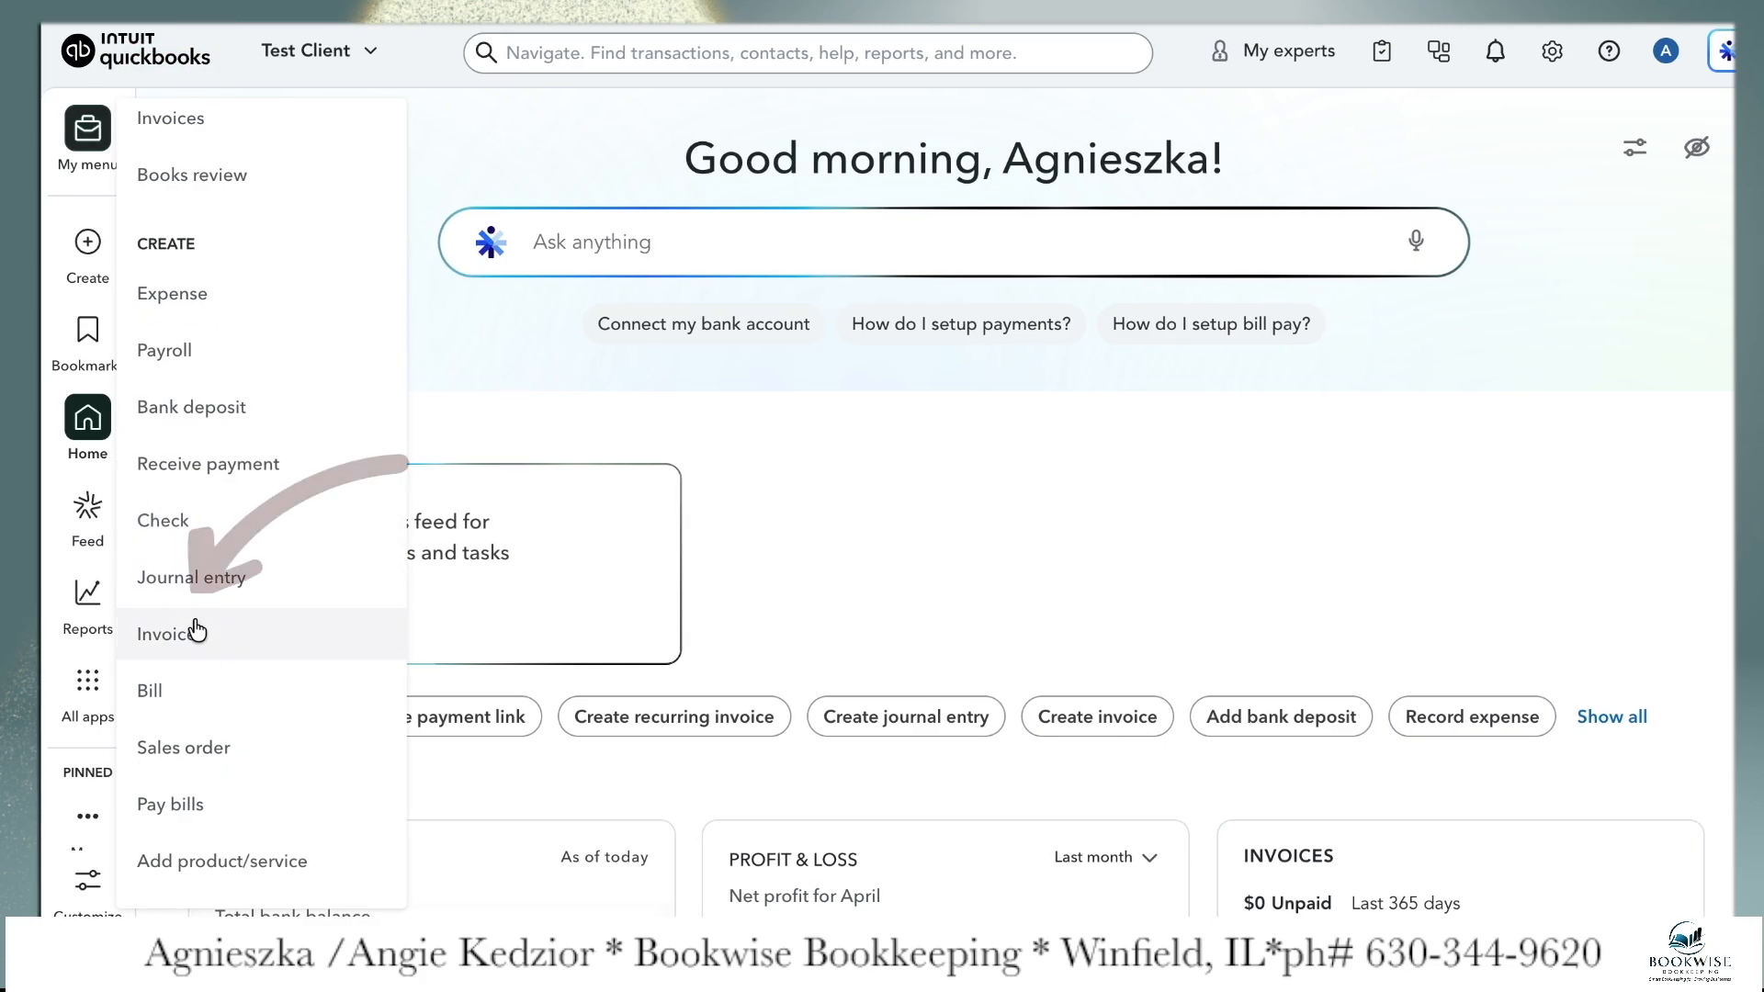
left_click(197, 632)
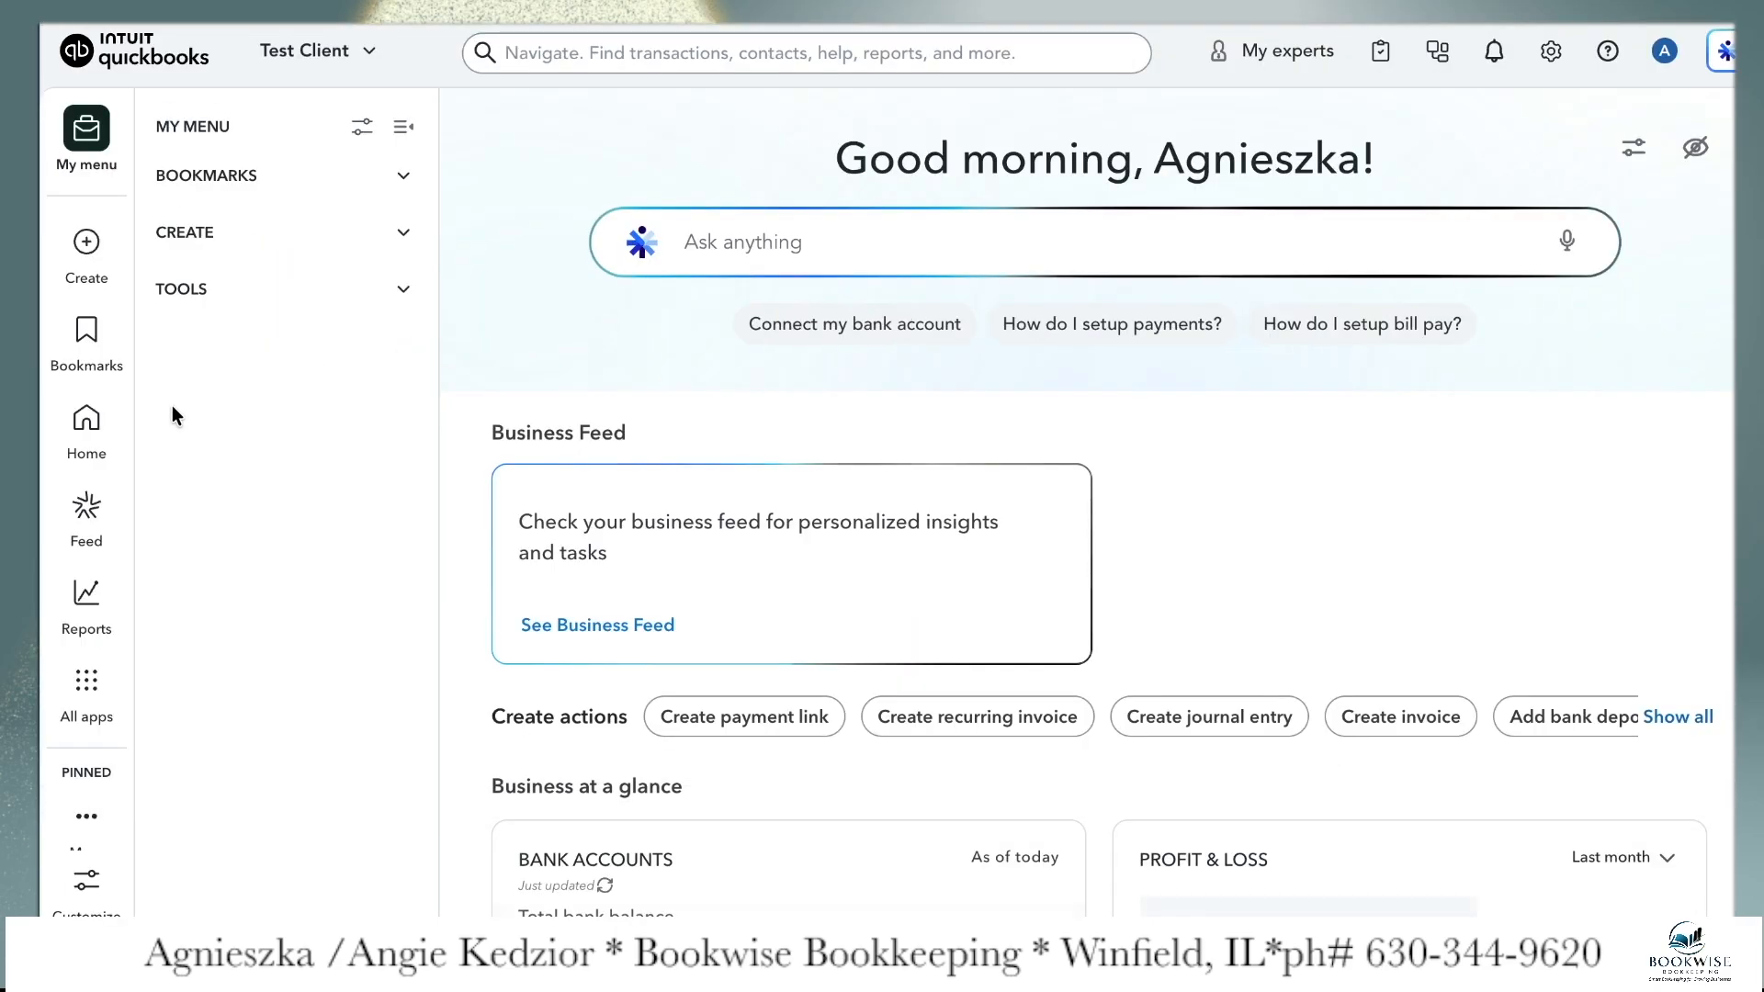
Go to the Invoices list under Sales & Get Paid and start a new invoice
left_click(83, 684)
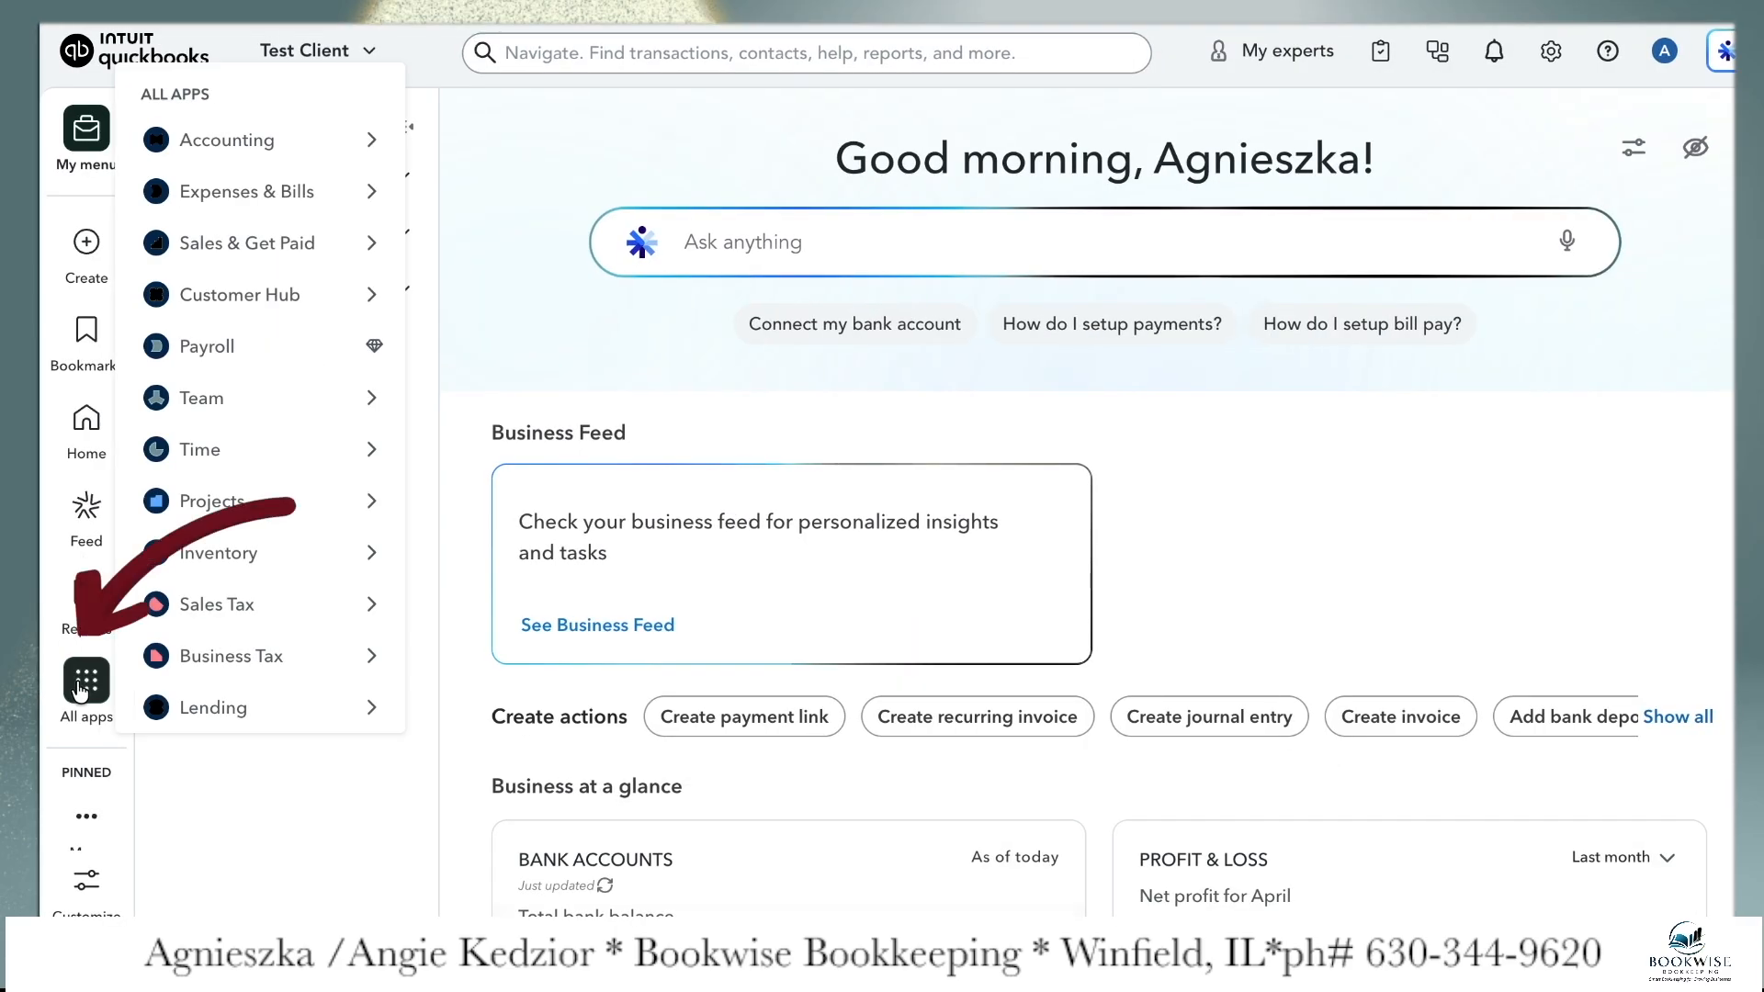
mouse_move(294, 251)
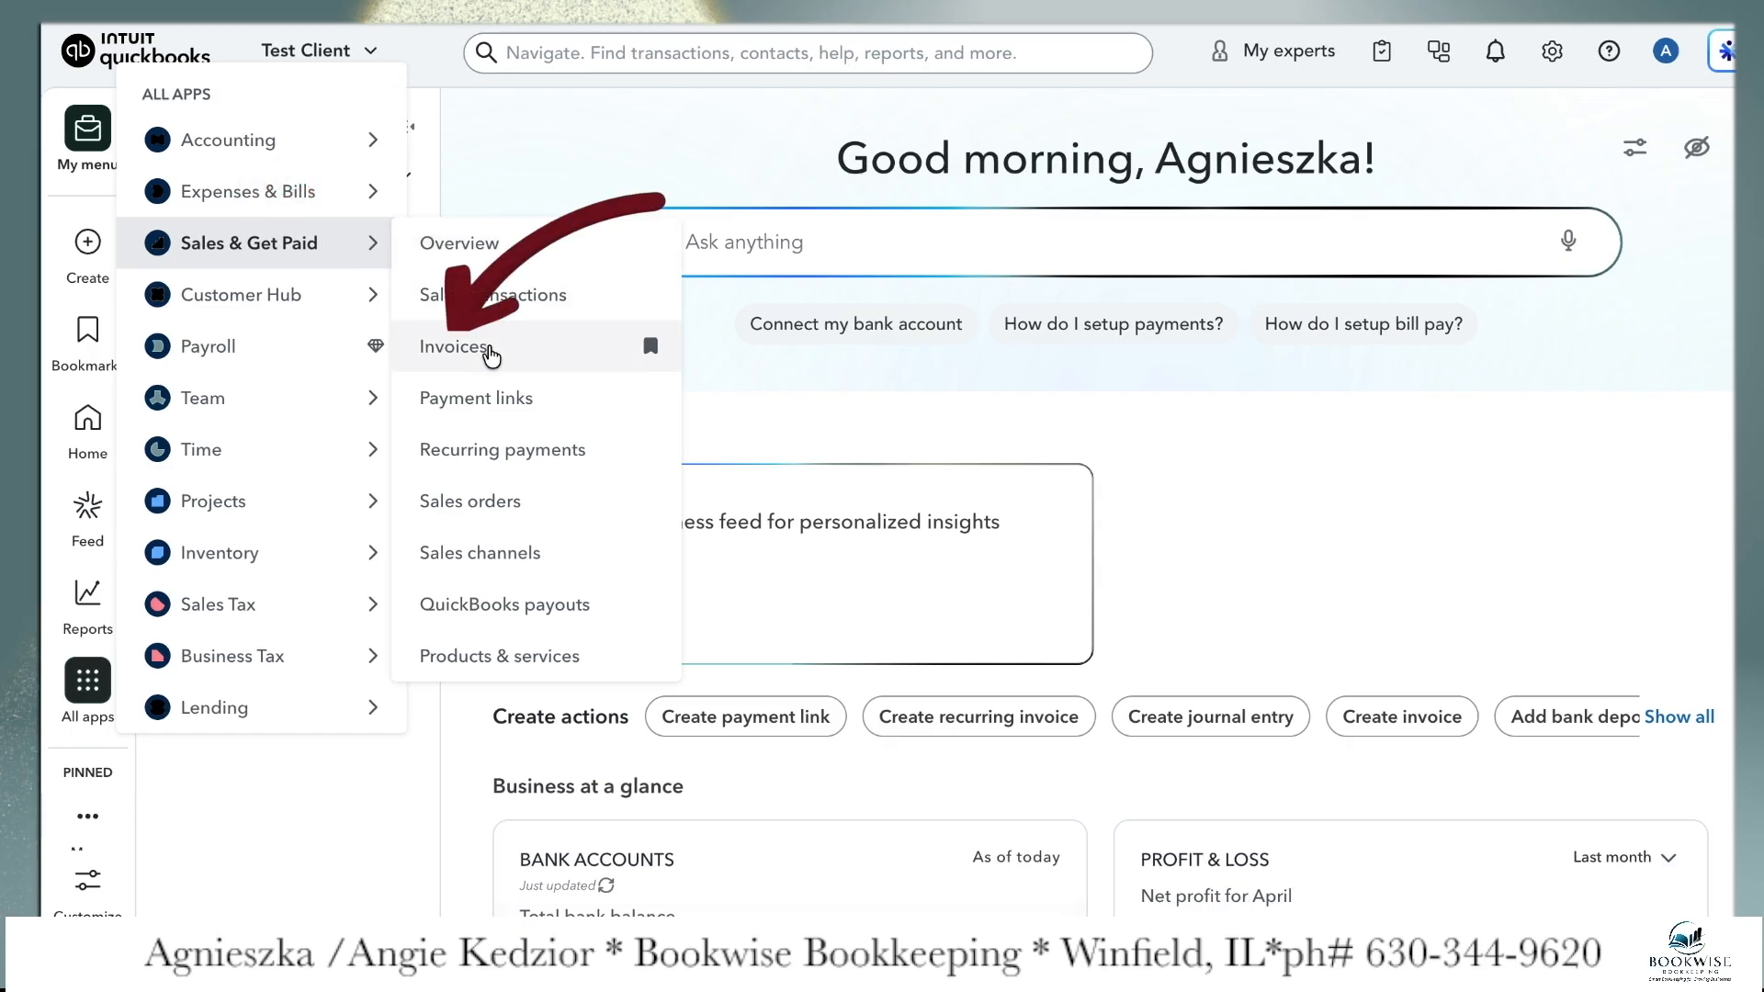
left_click(490, 354)
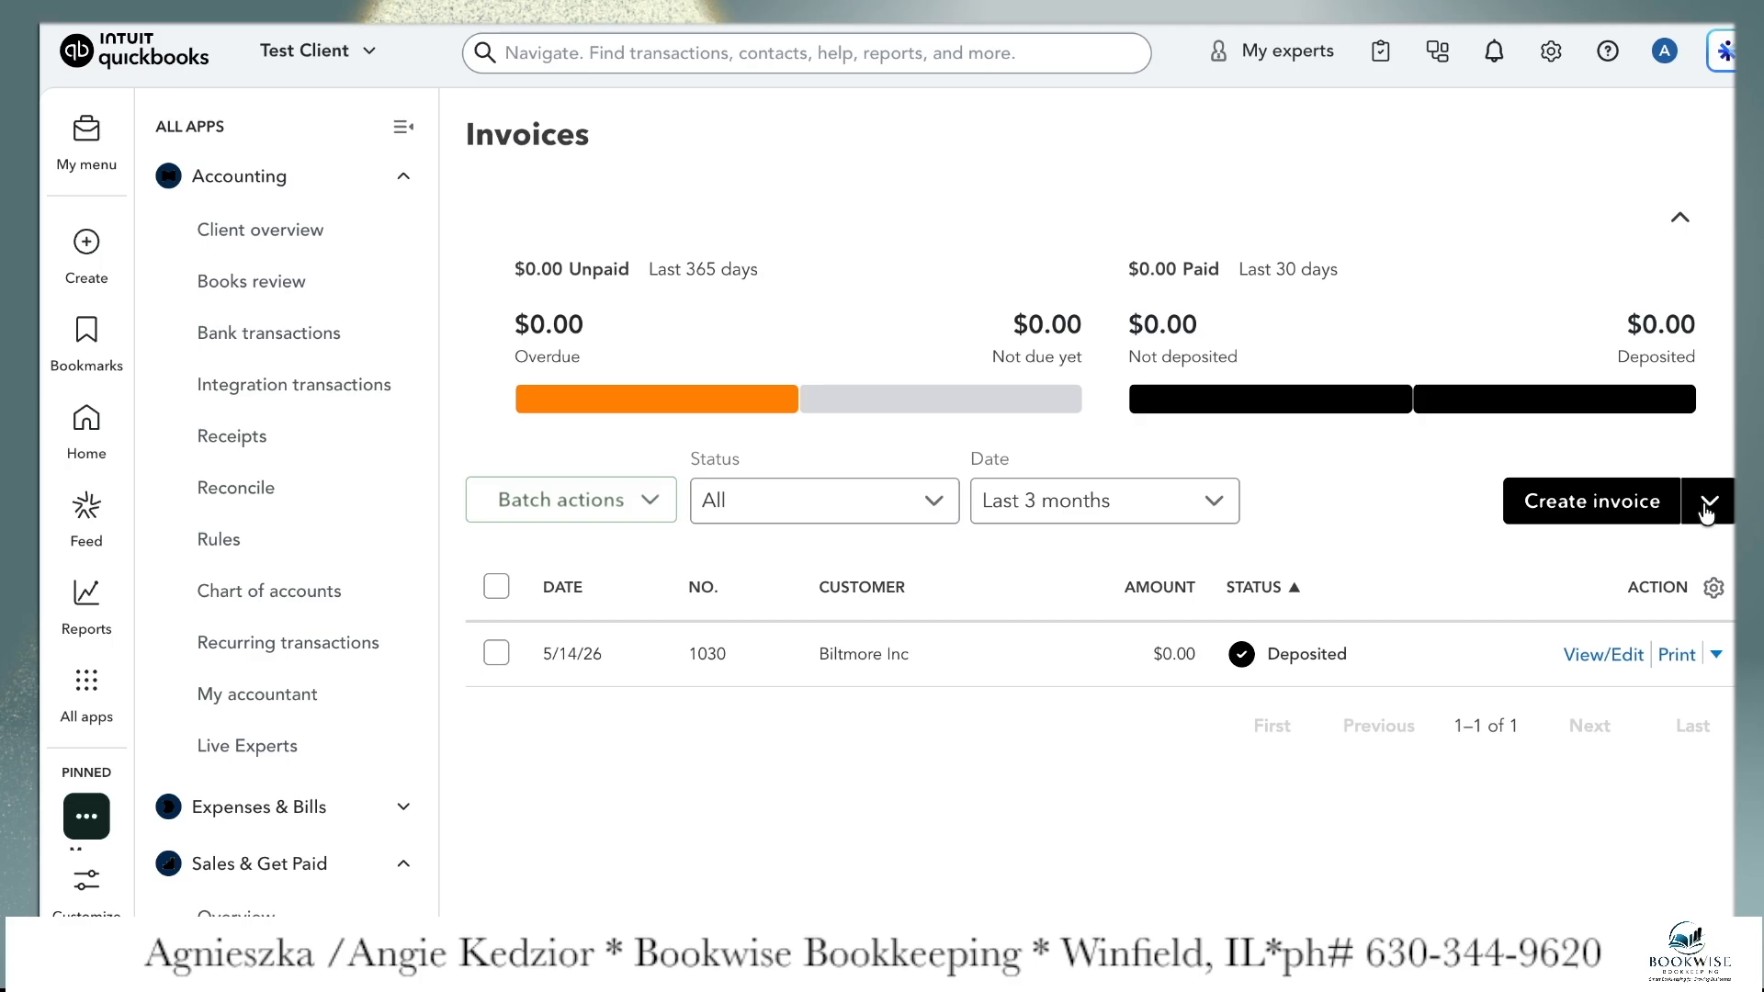
left_click(1658, 507)
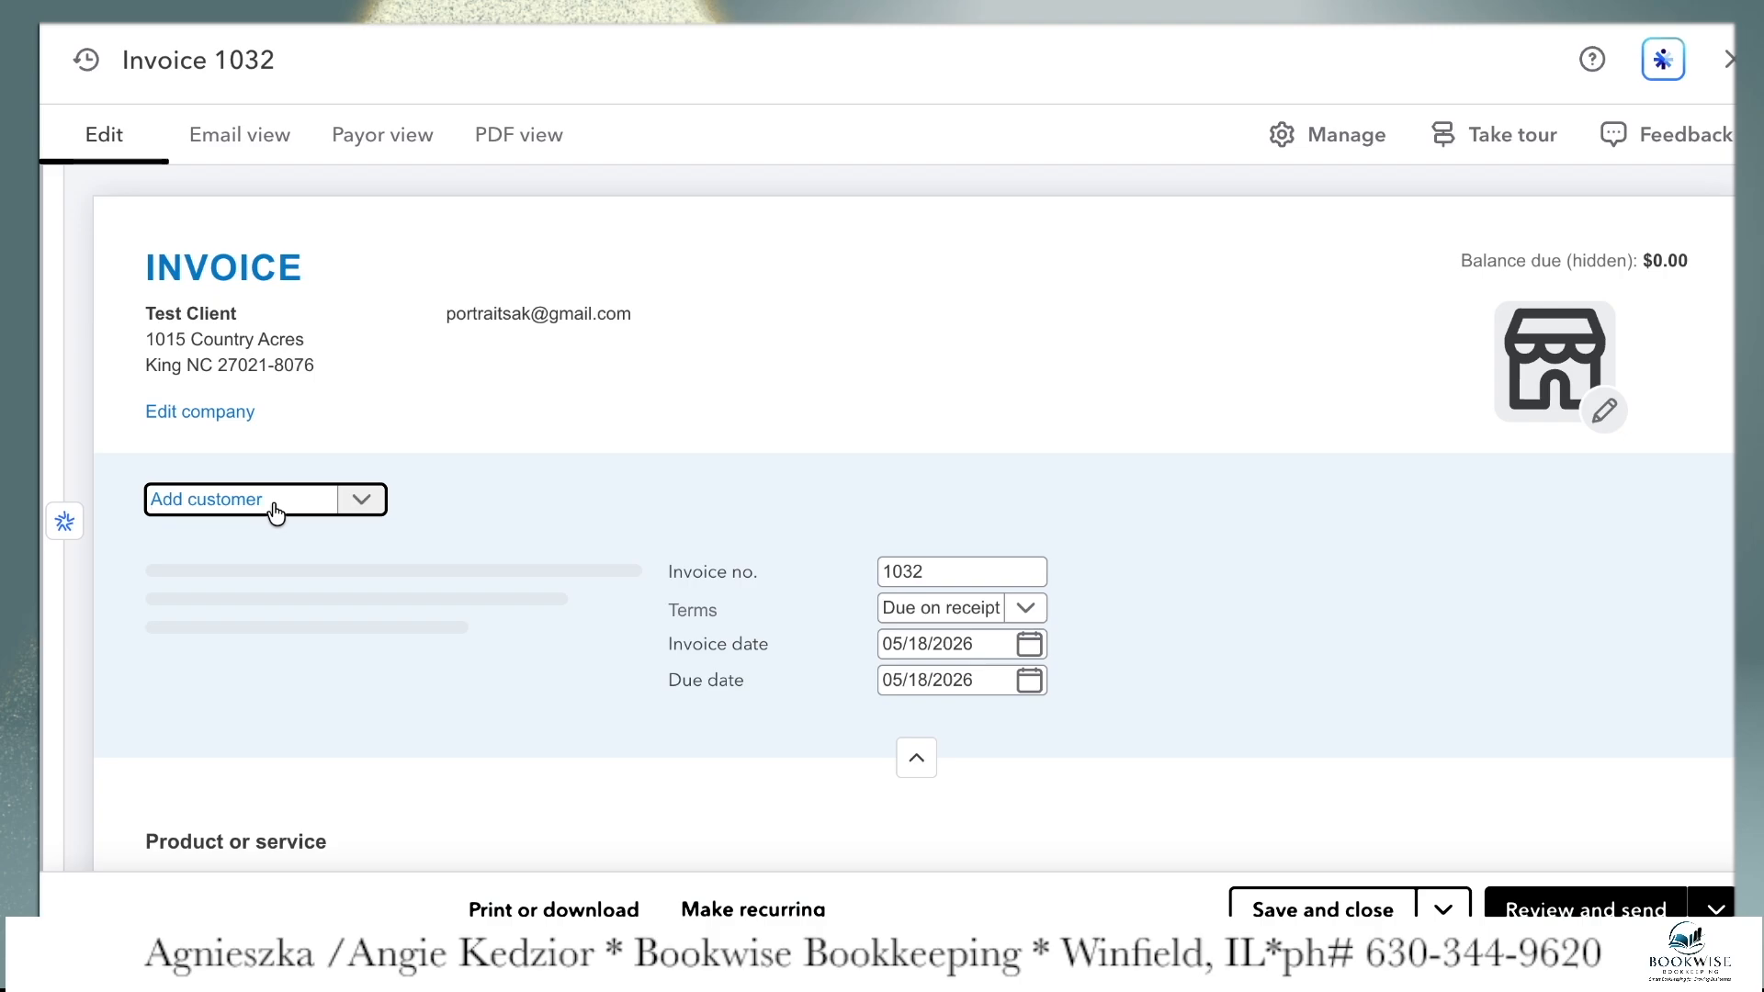
Add Winfield Donuts as a new customer on the invoice, leaving the other contact details blank, and save it
type("Winfield")
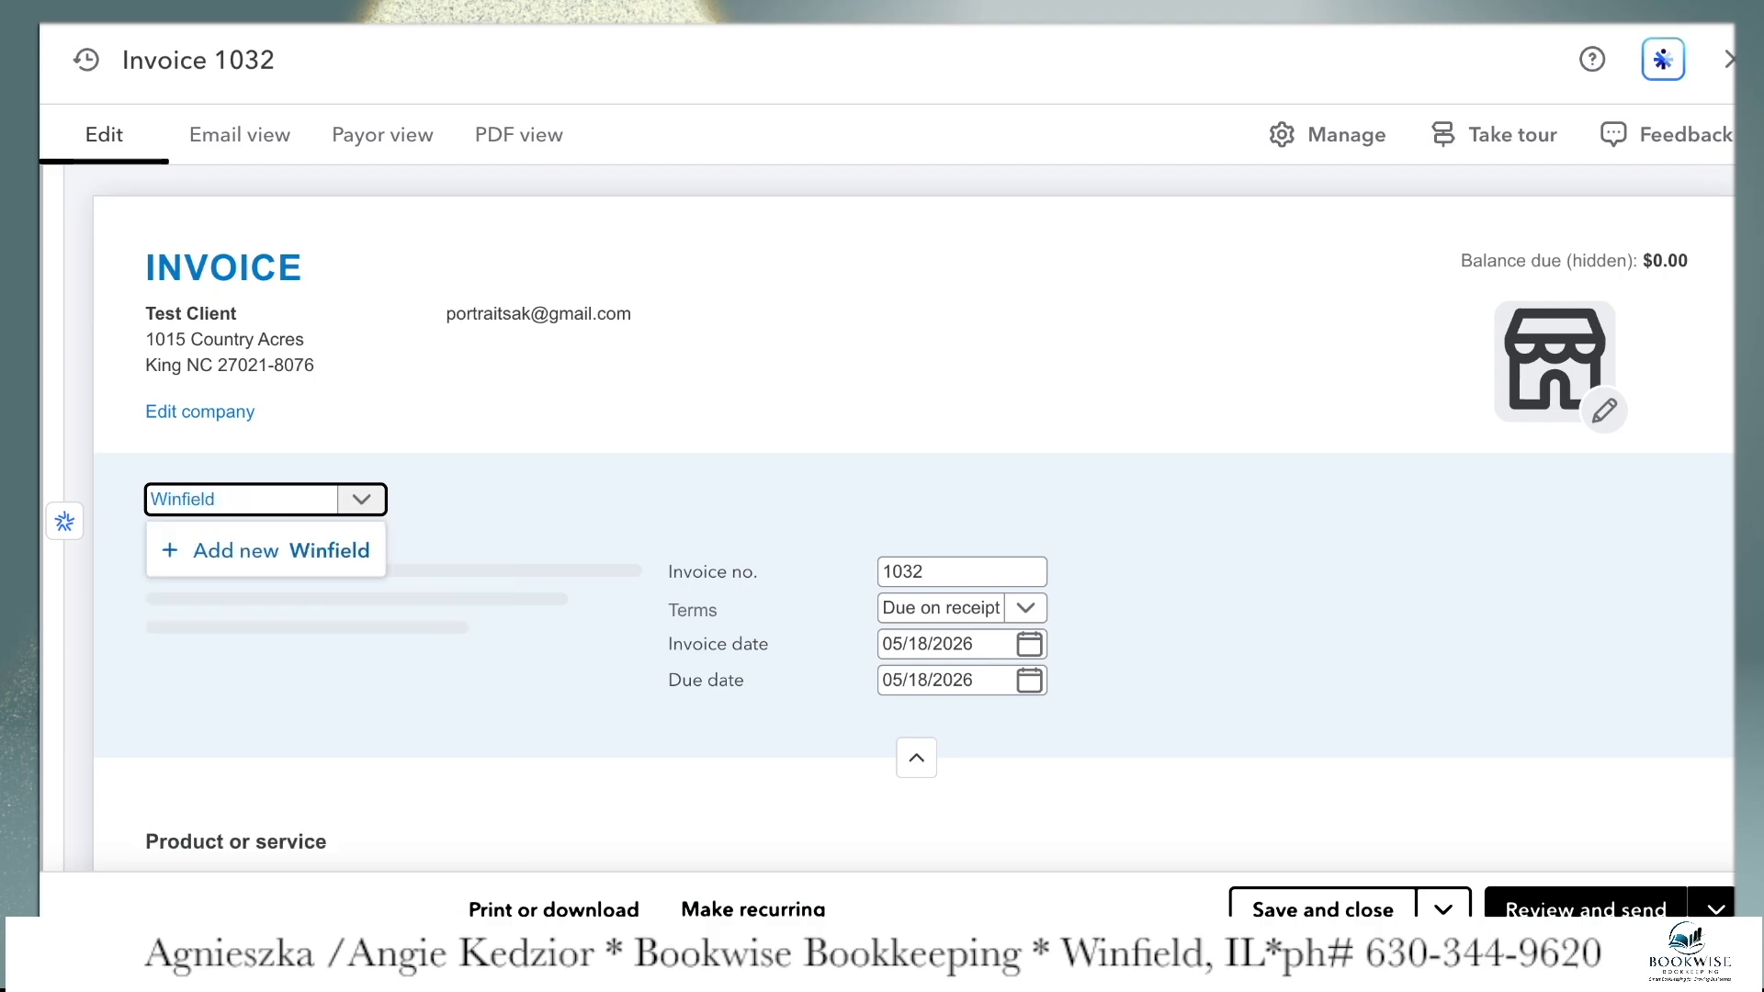
type(" Donuts")
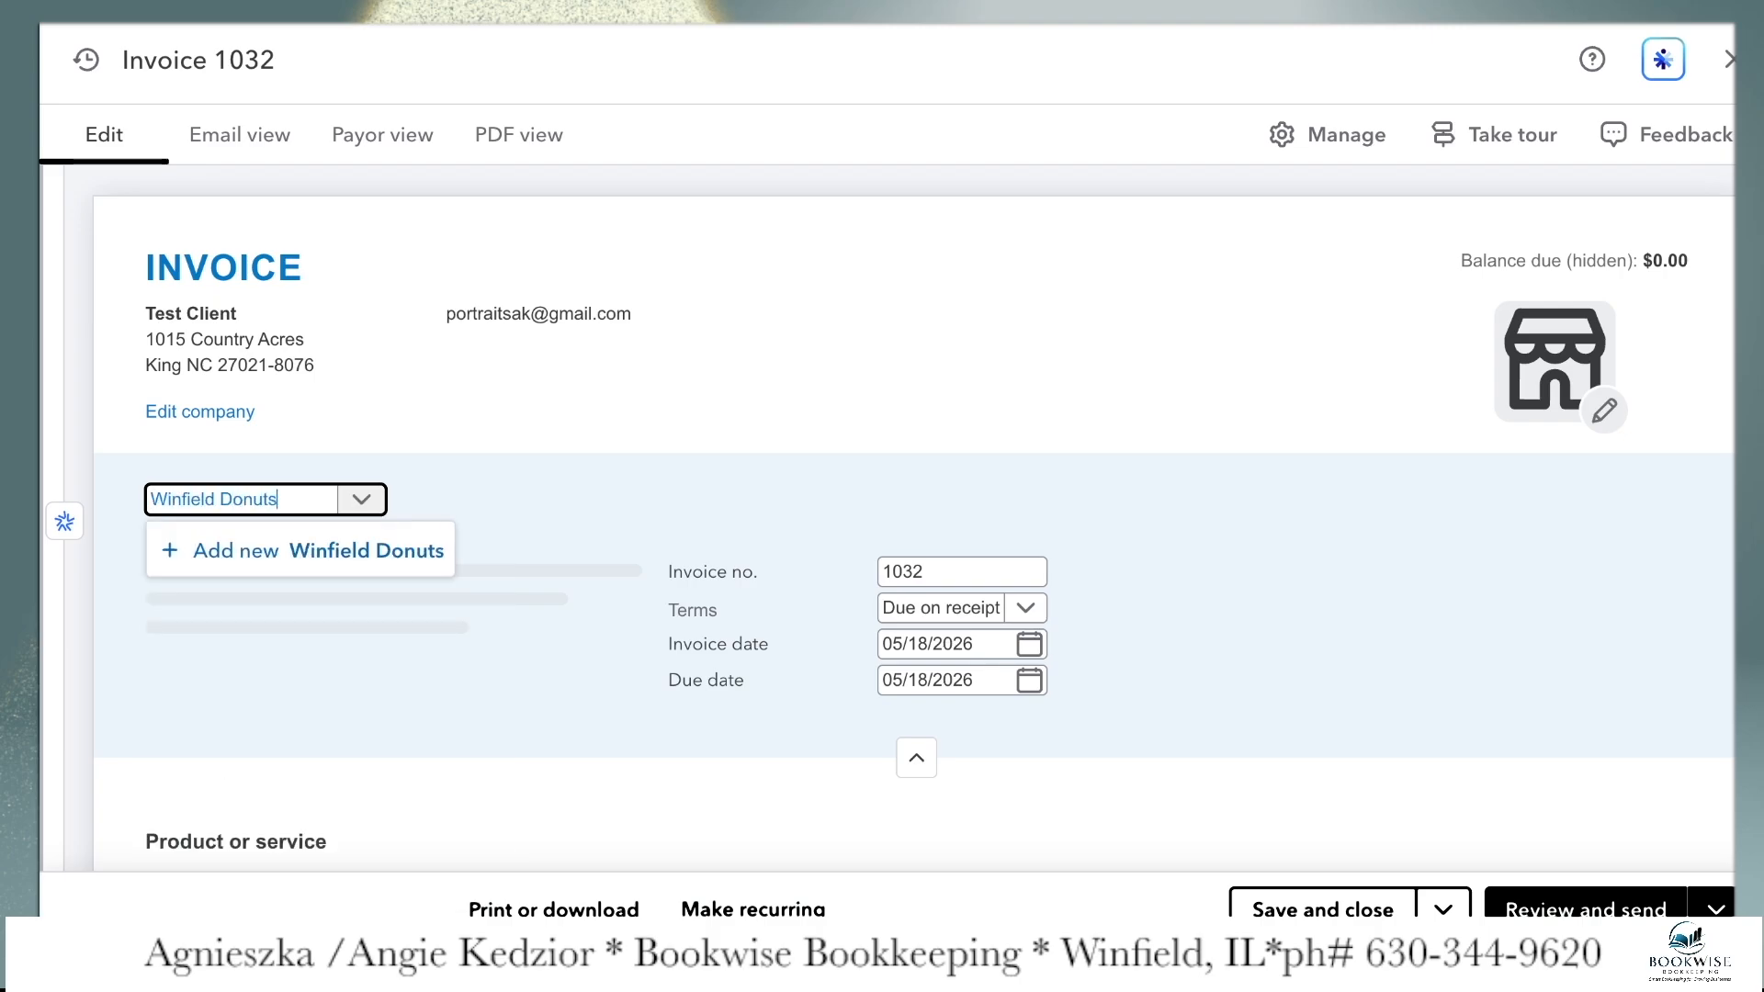
left_click(309, 551)
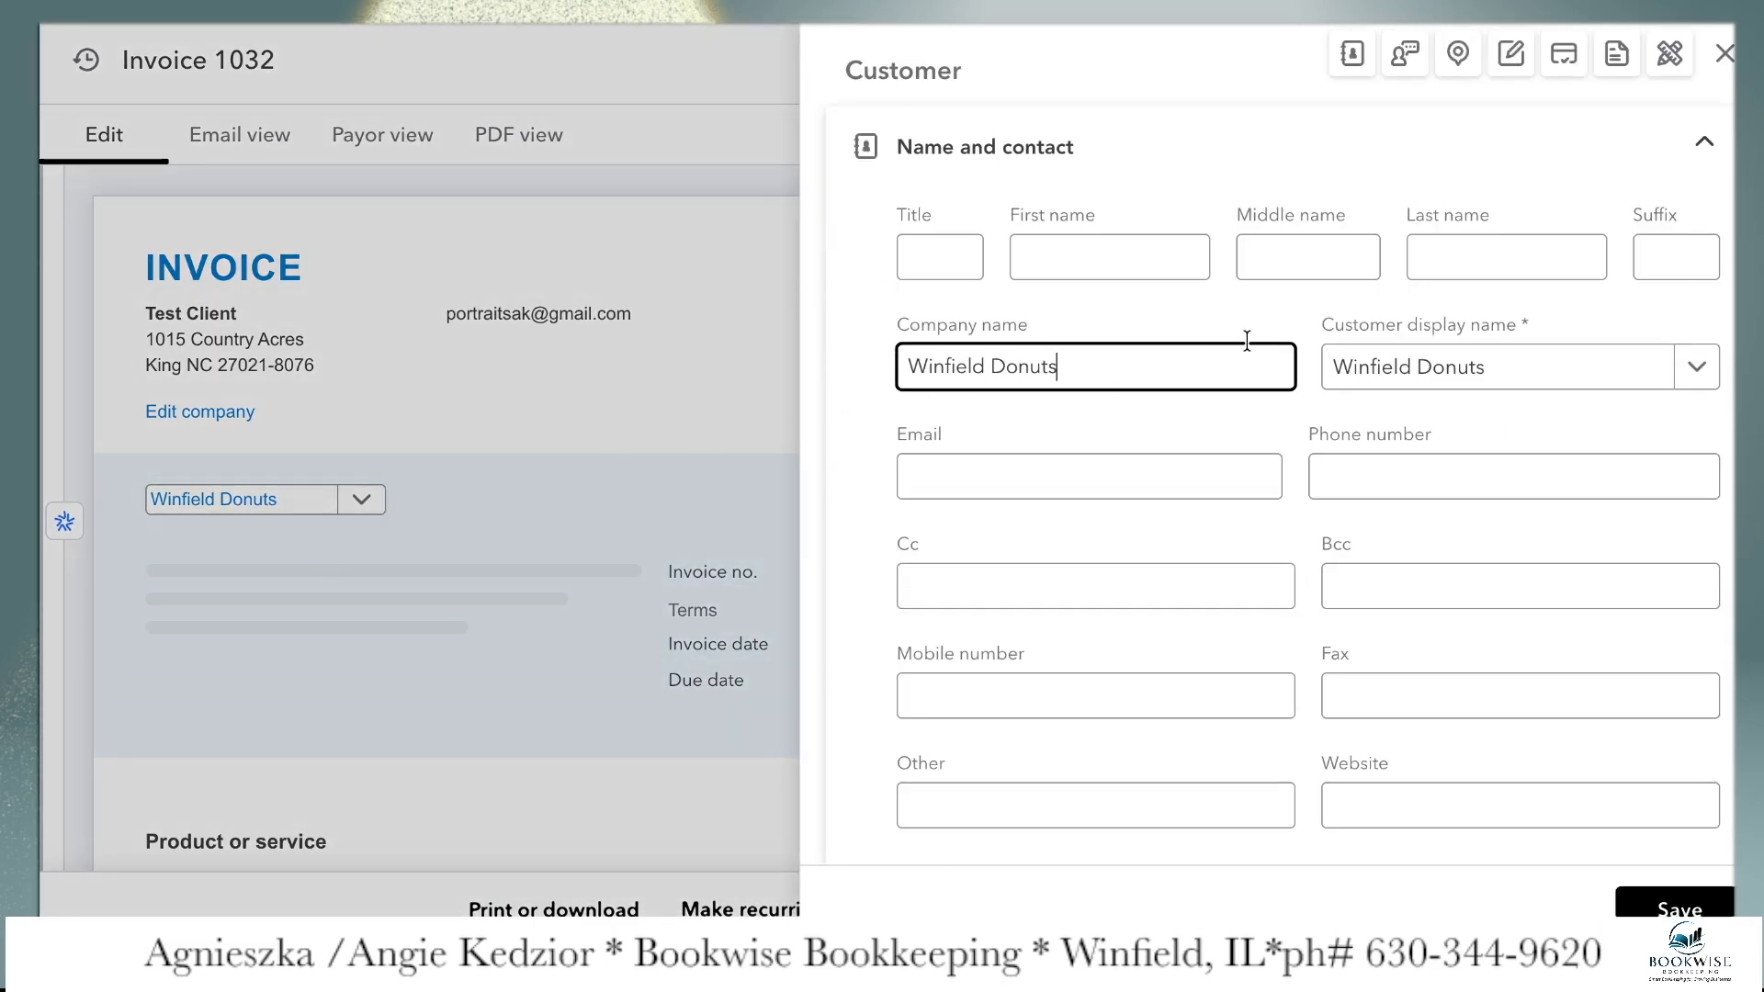
scroll(1135, 365, "down", 2)
scroll(1134, 365, "down", 4)
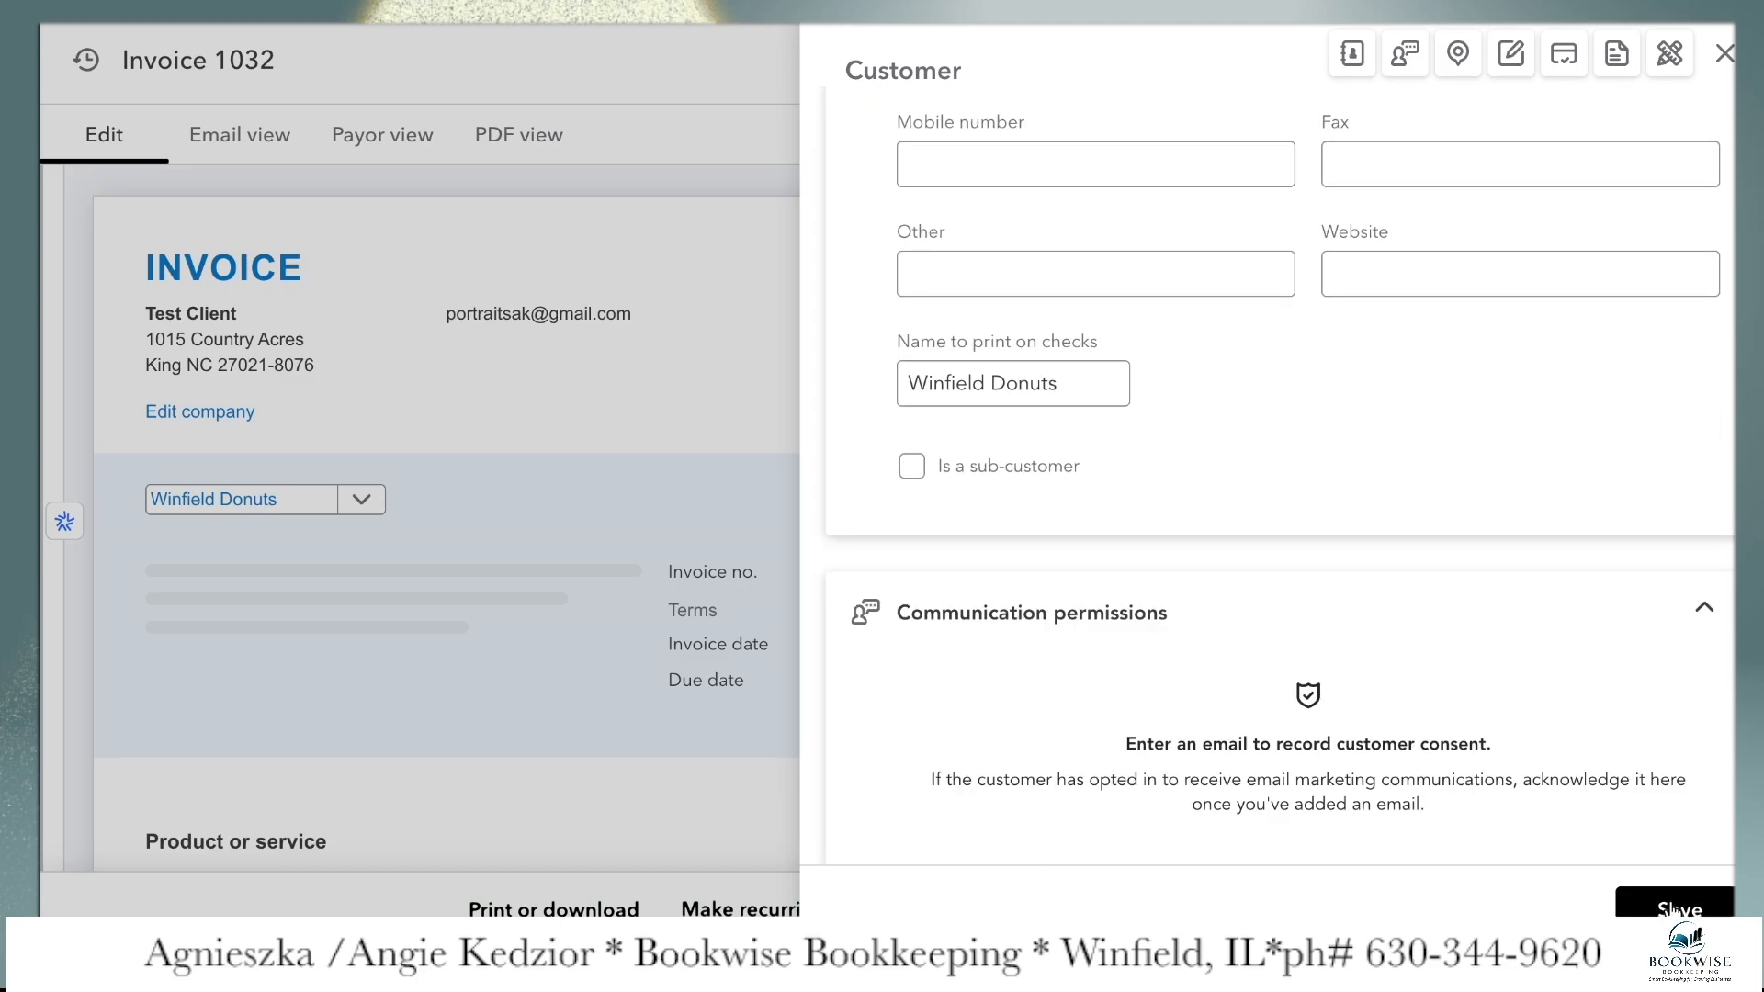
left_click(1671, 910)
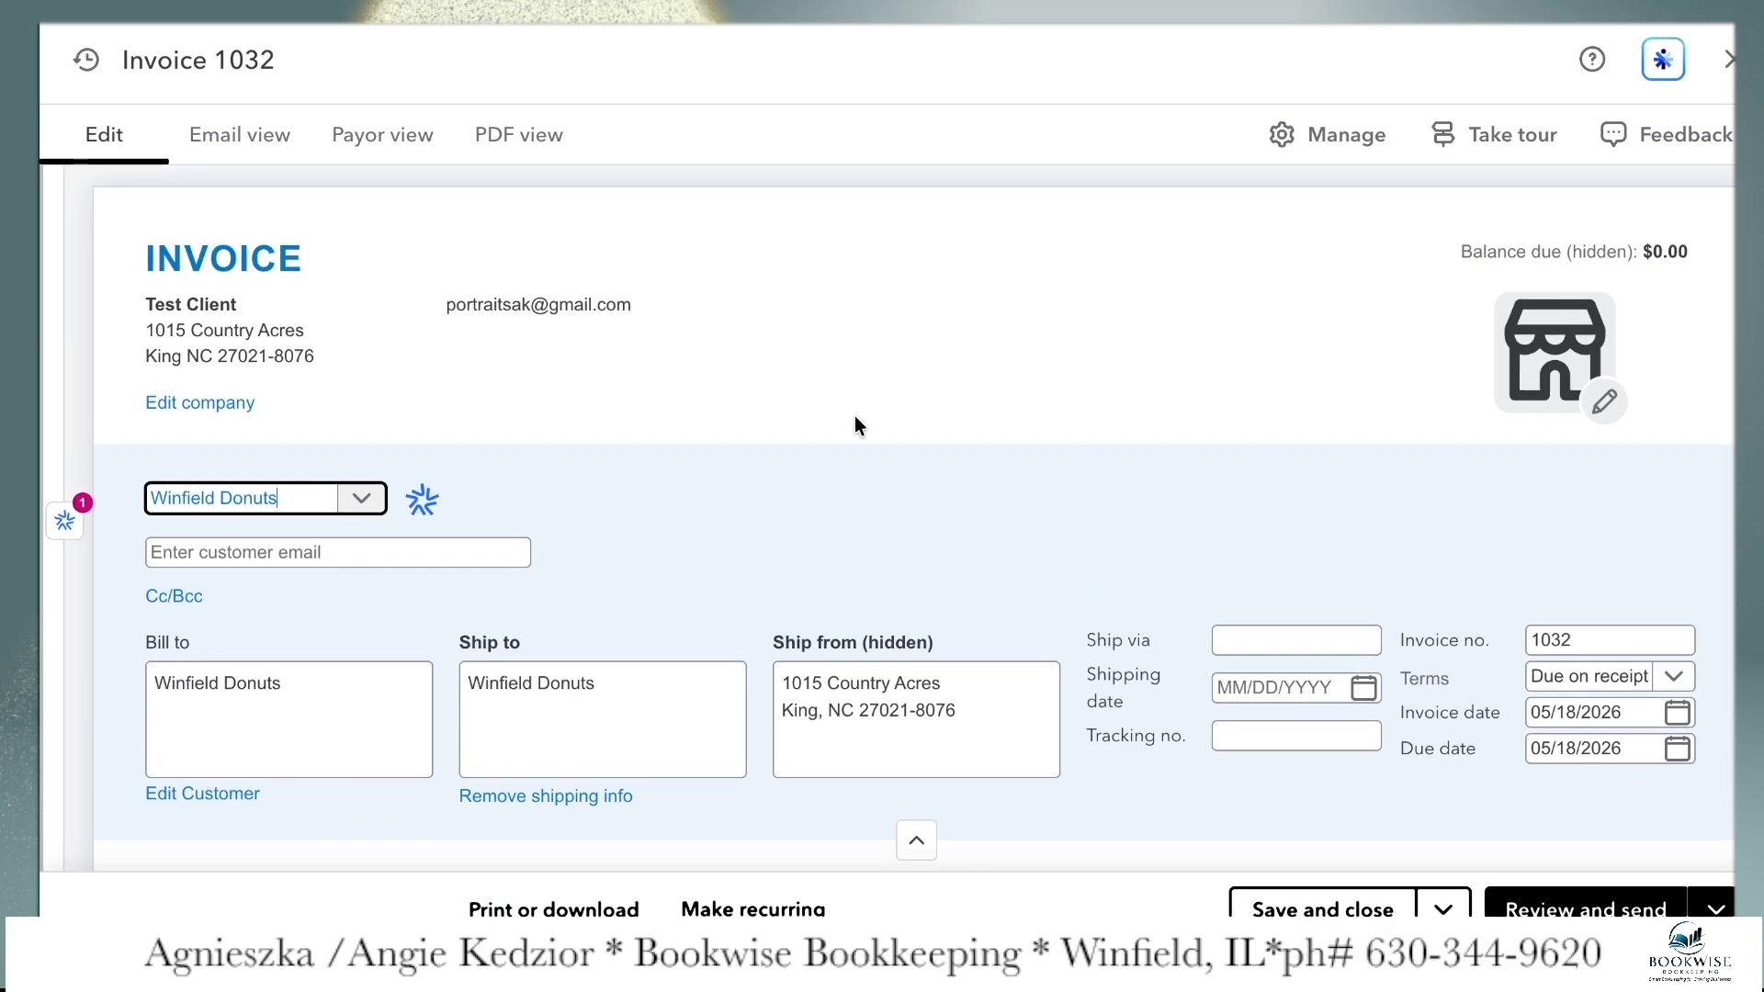
Set the invoice's due date to 05/20/2026
scroll(855, 419, "down", 2)
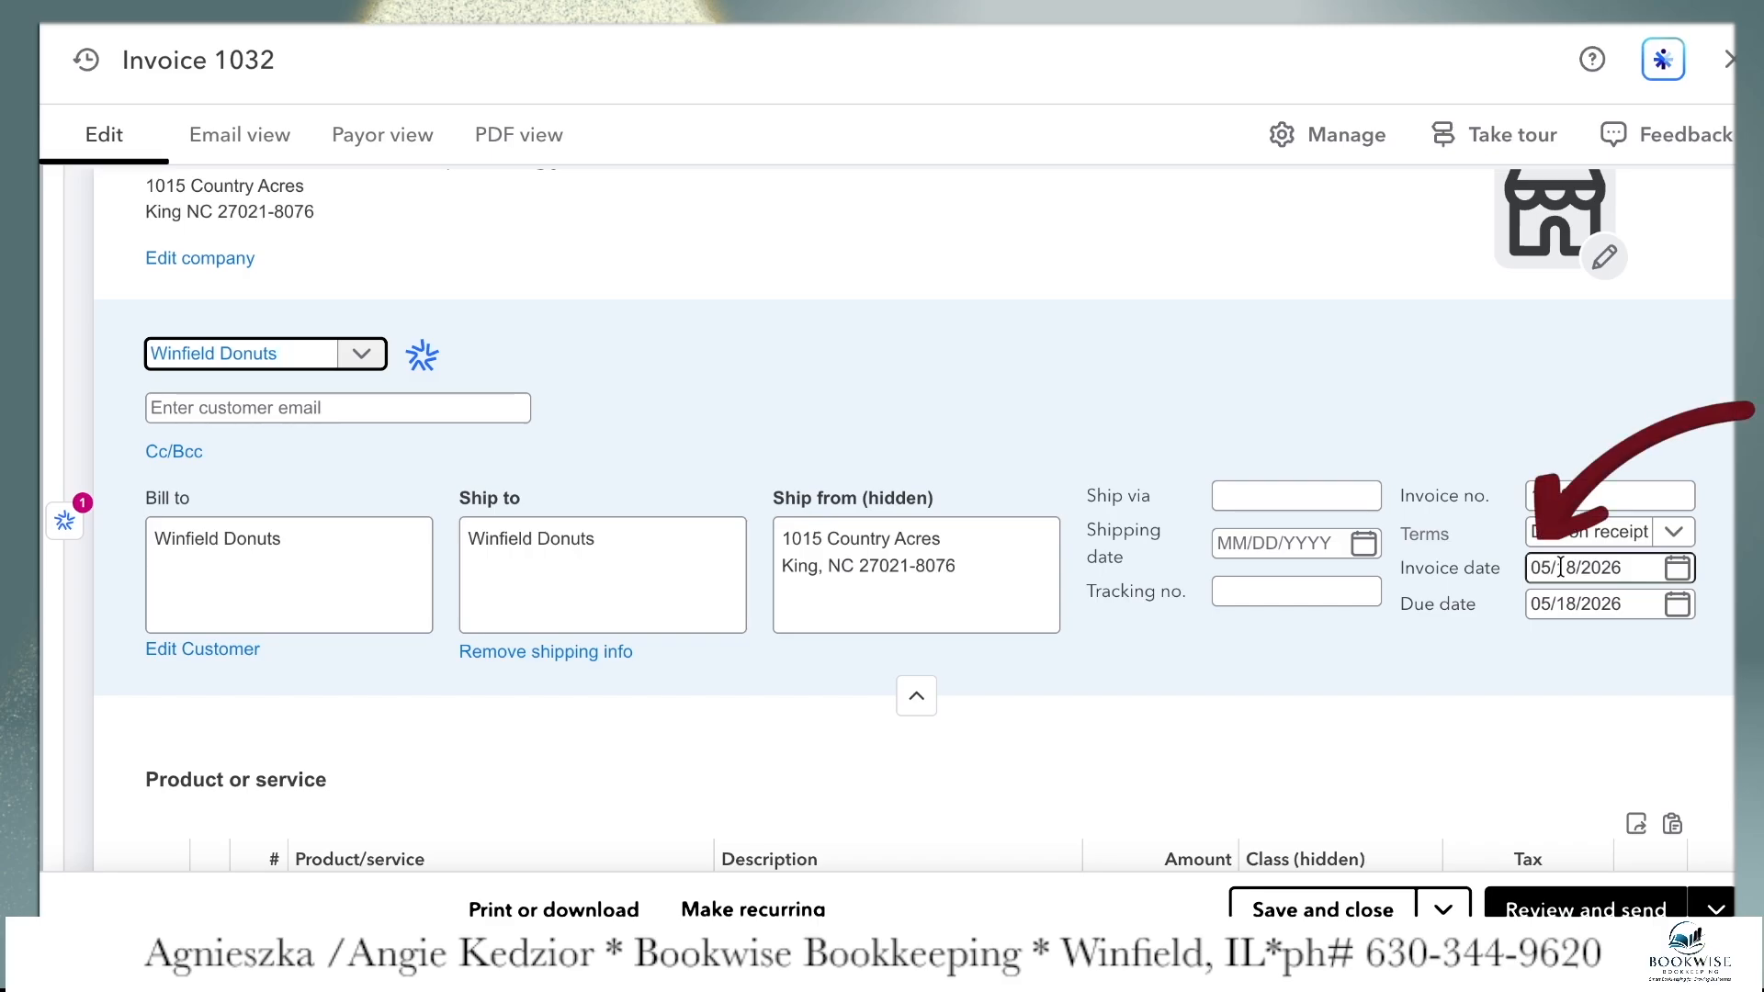
left_click(1561, 603)
left_click(1535, 455)
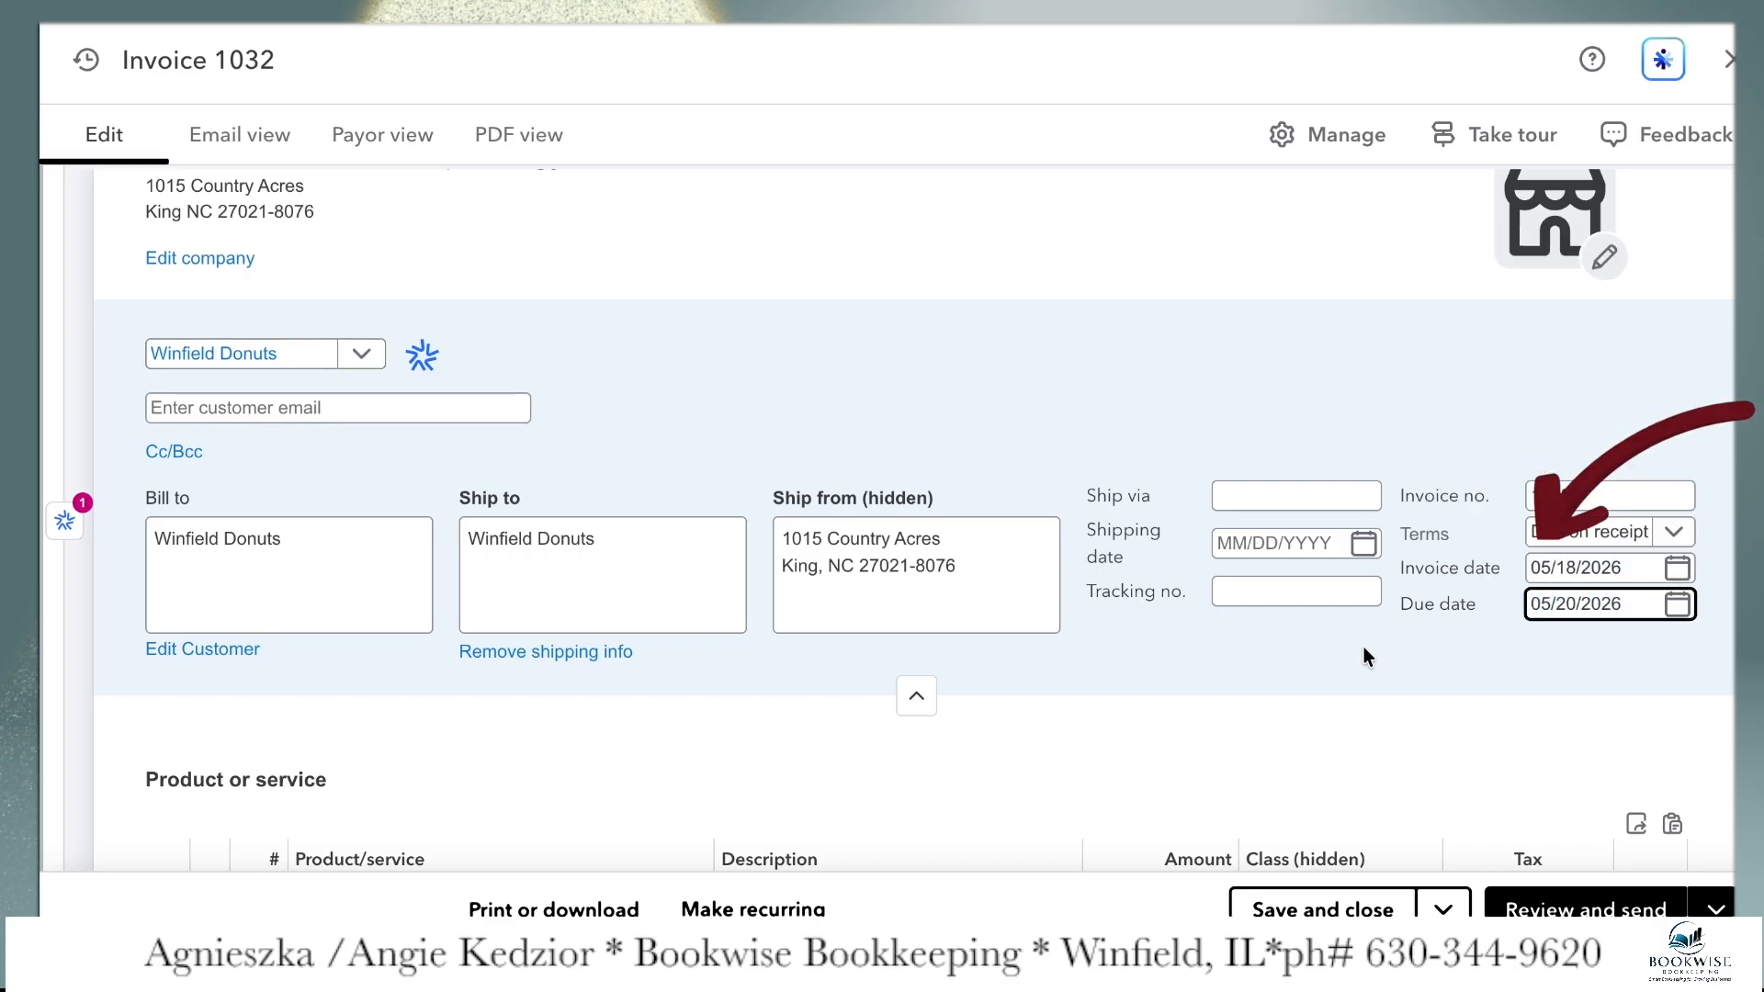
Fill in the first invoice line with the legal services item, description "monthly fees" and an amount of $250
scroll(1363, 647, "down", 6)
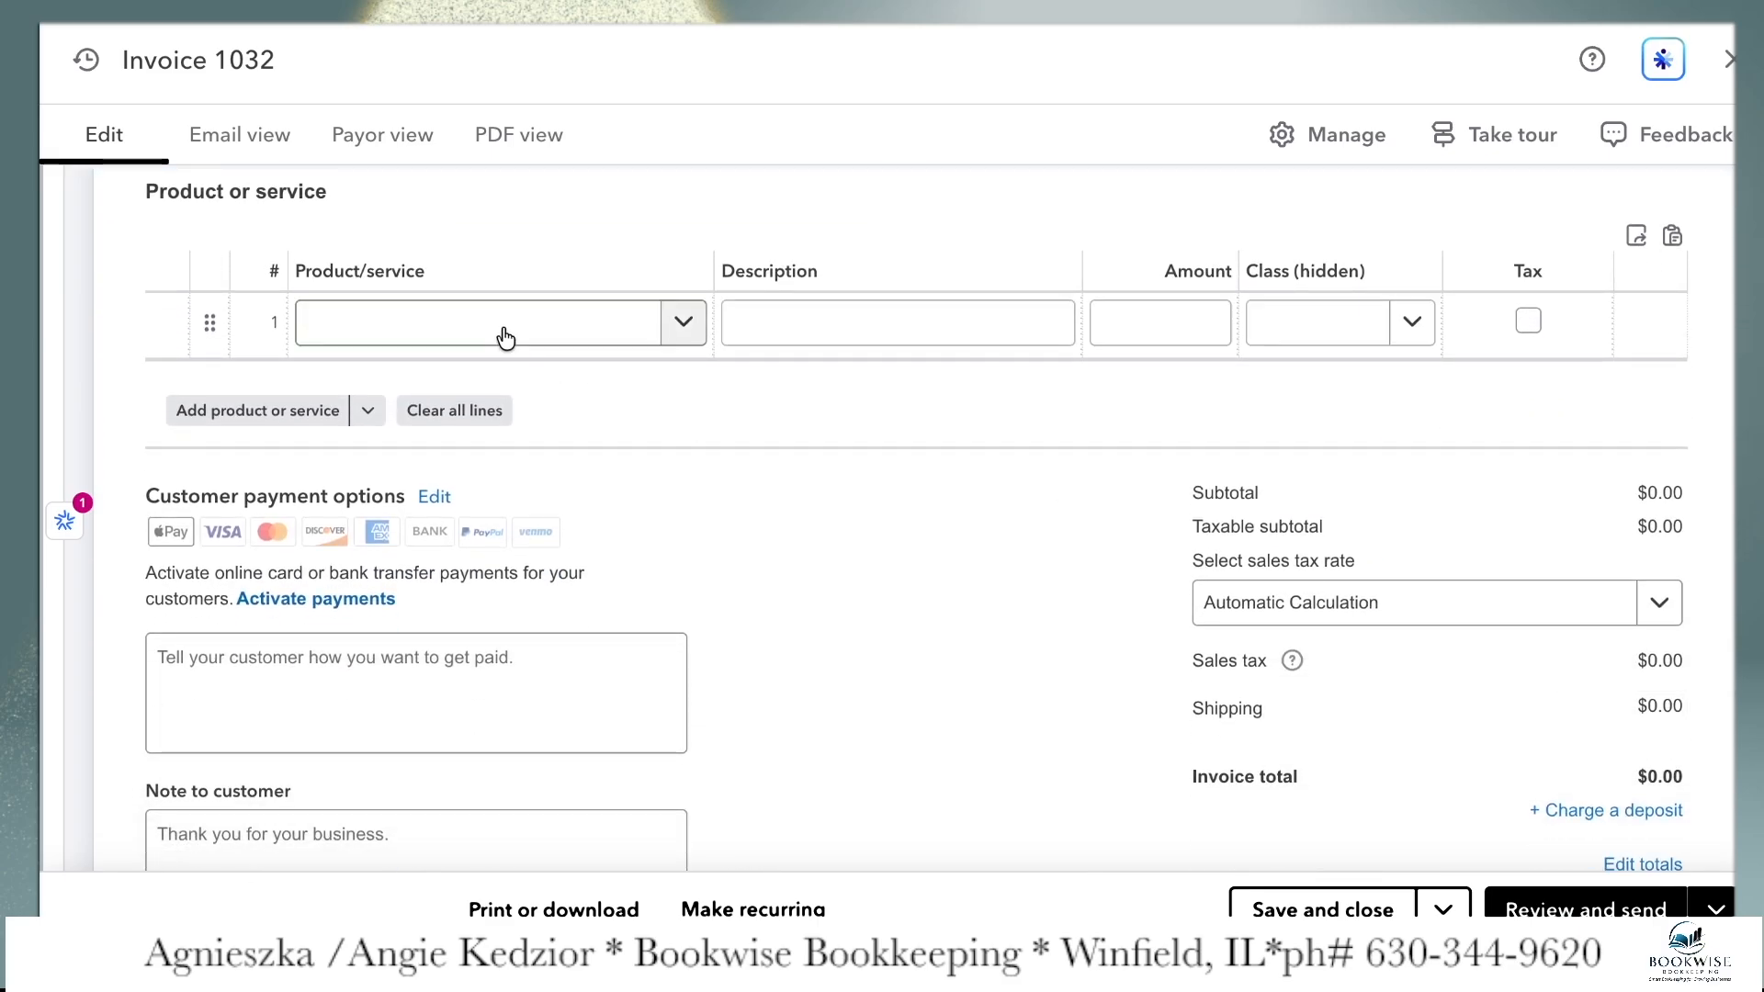
left_click(506, 338)
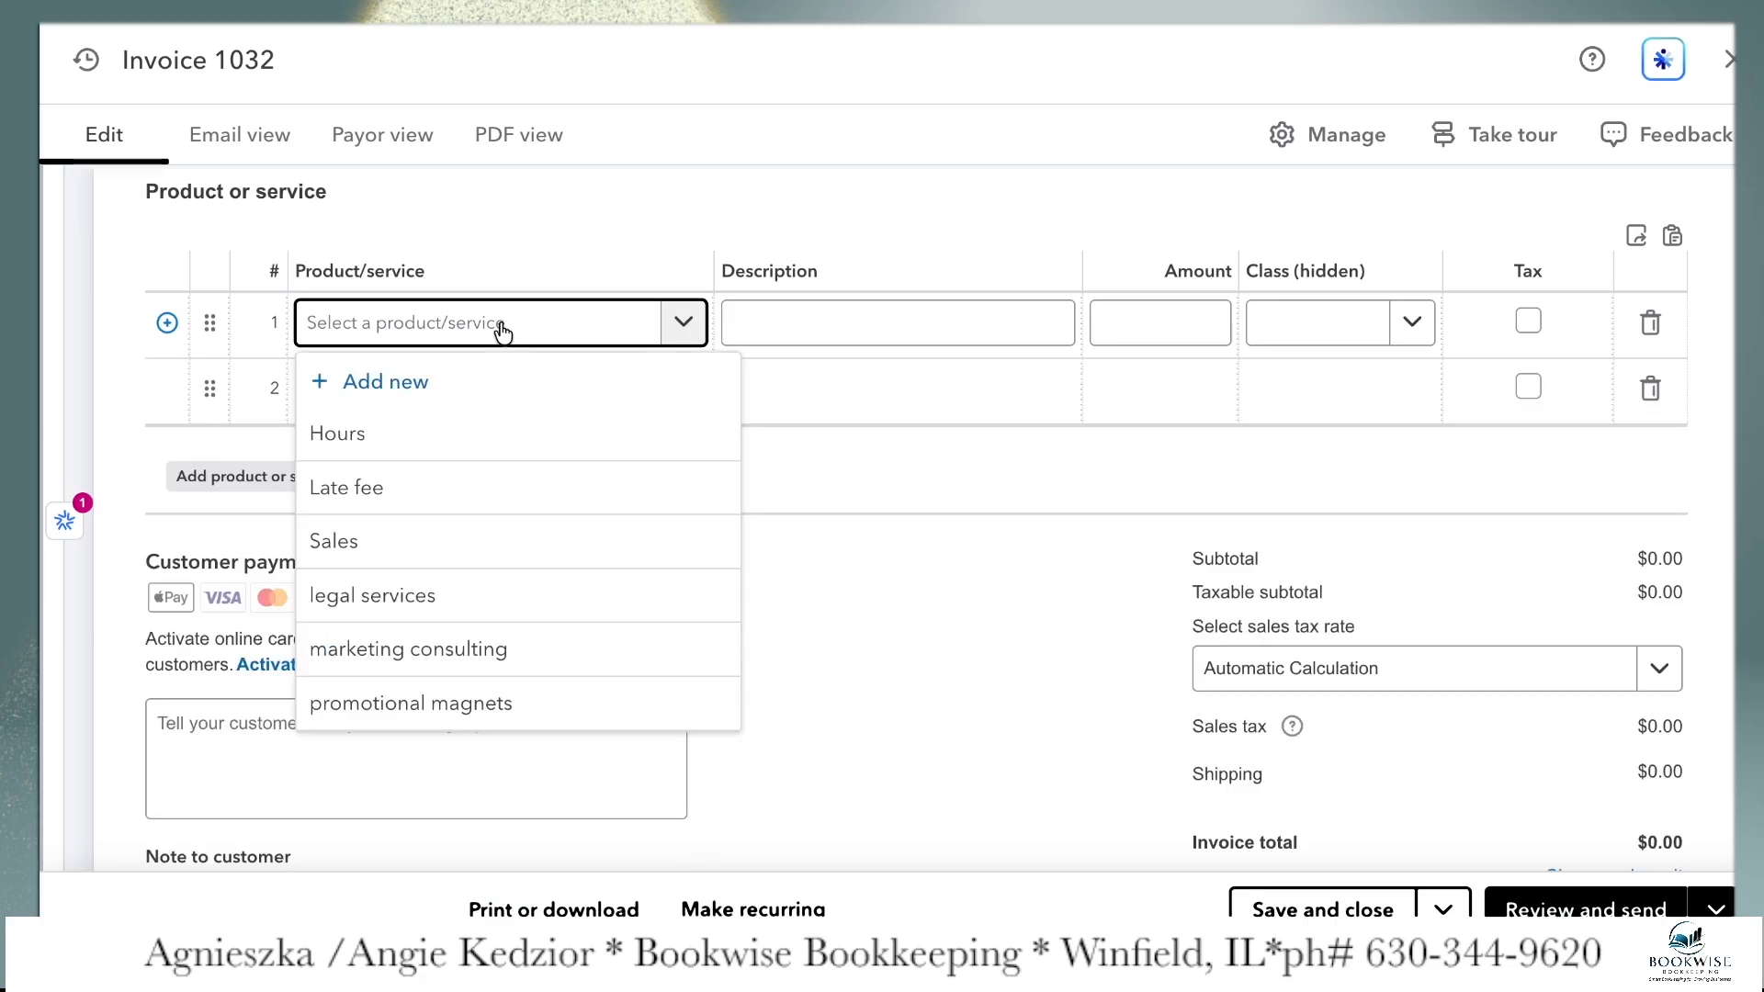
type("legal")
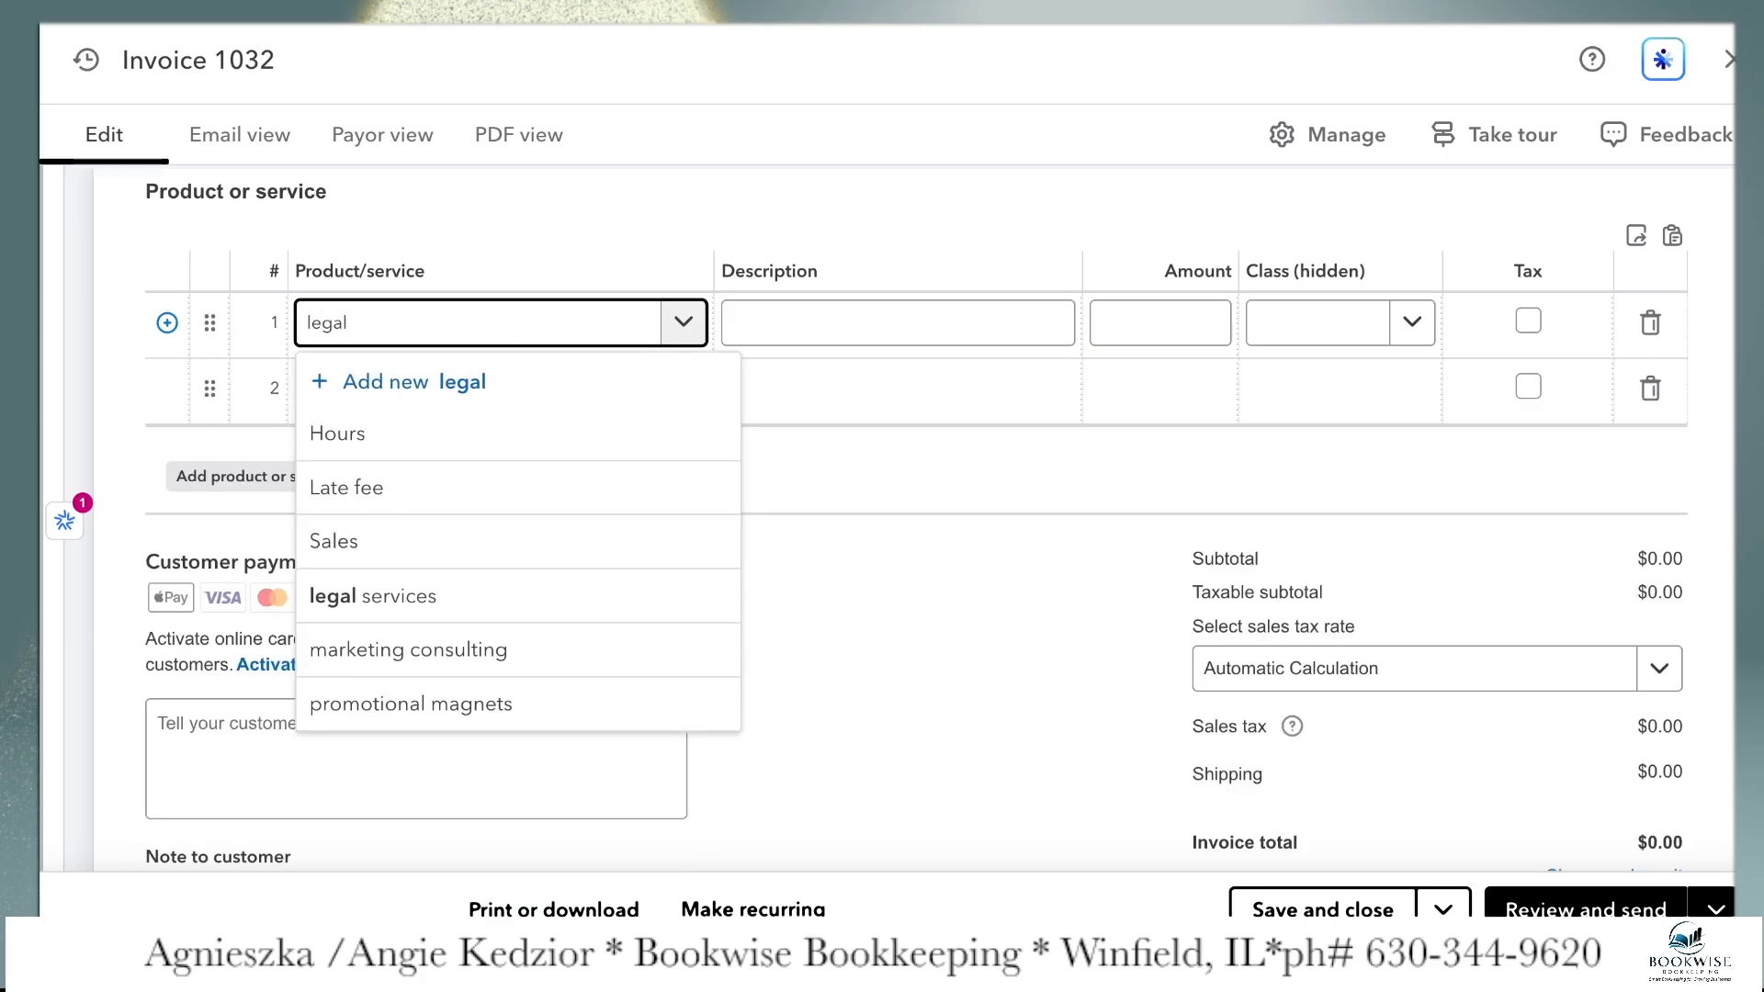
left_click(450, 437)
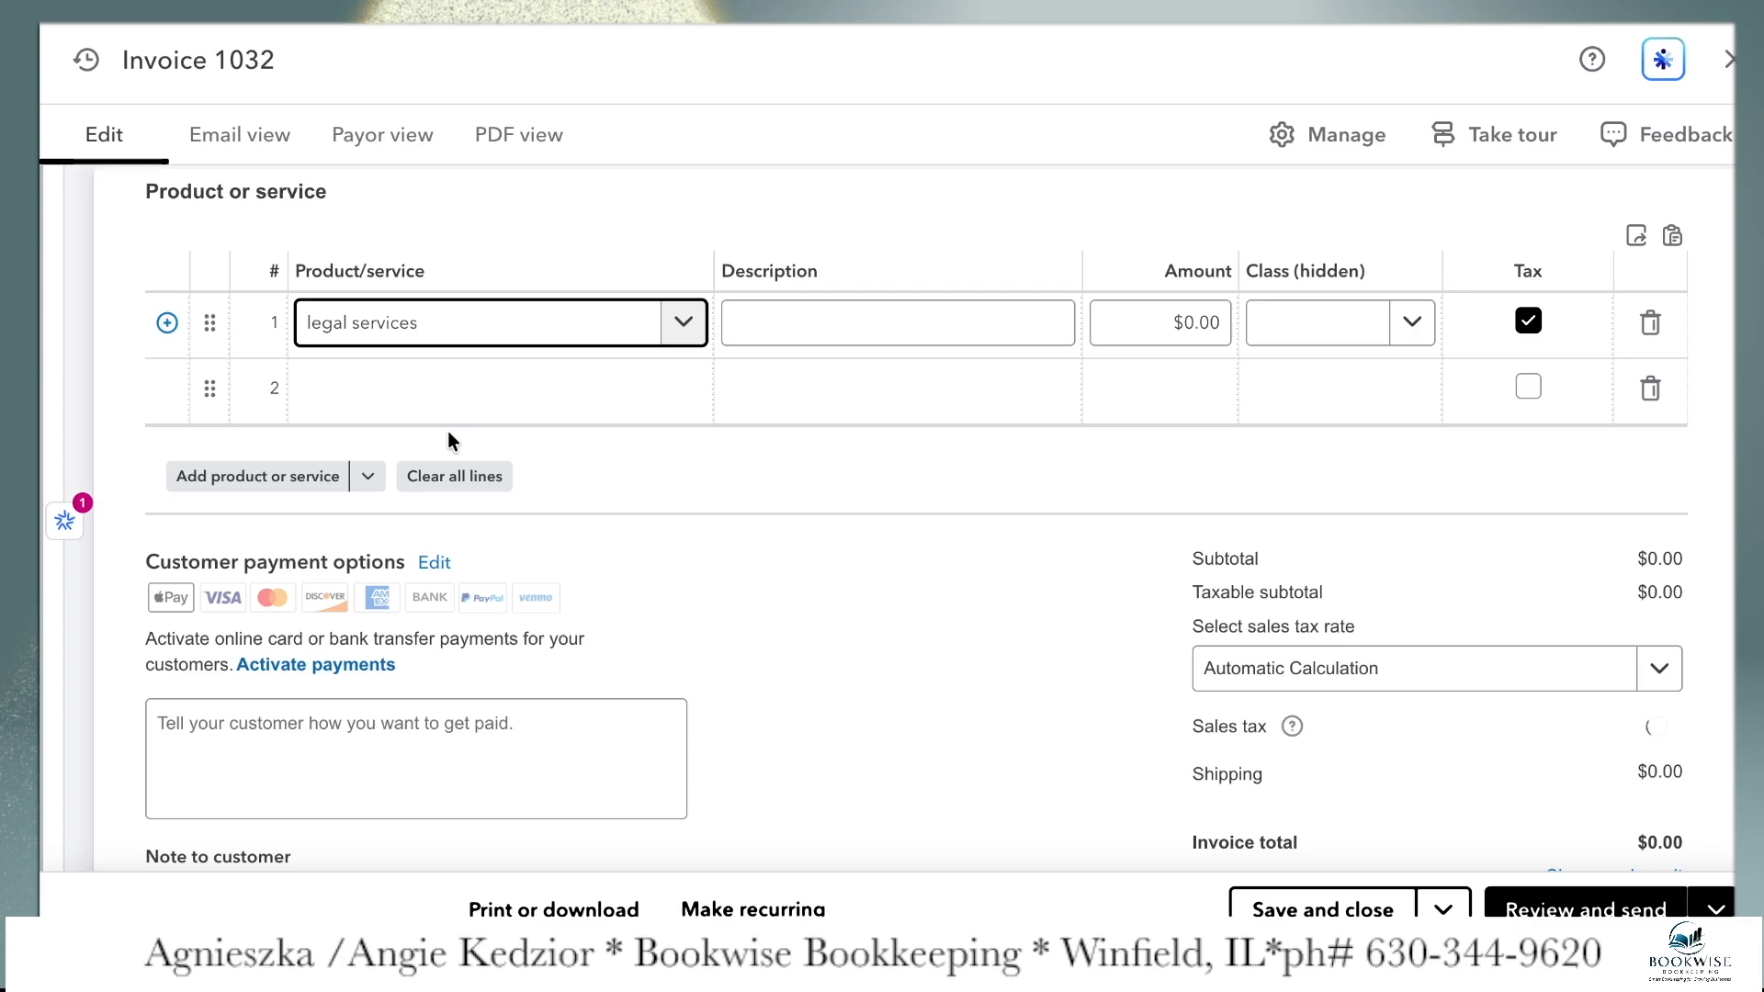
left_click(781, 316)
type("250")
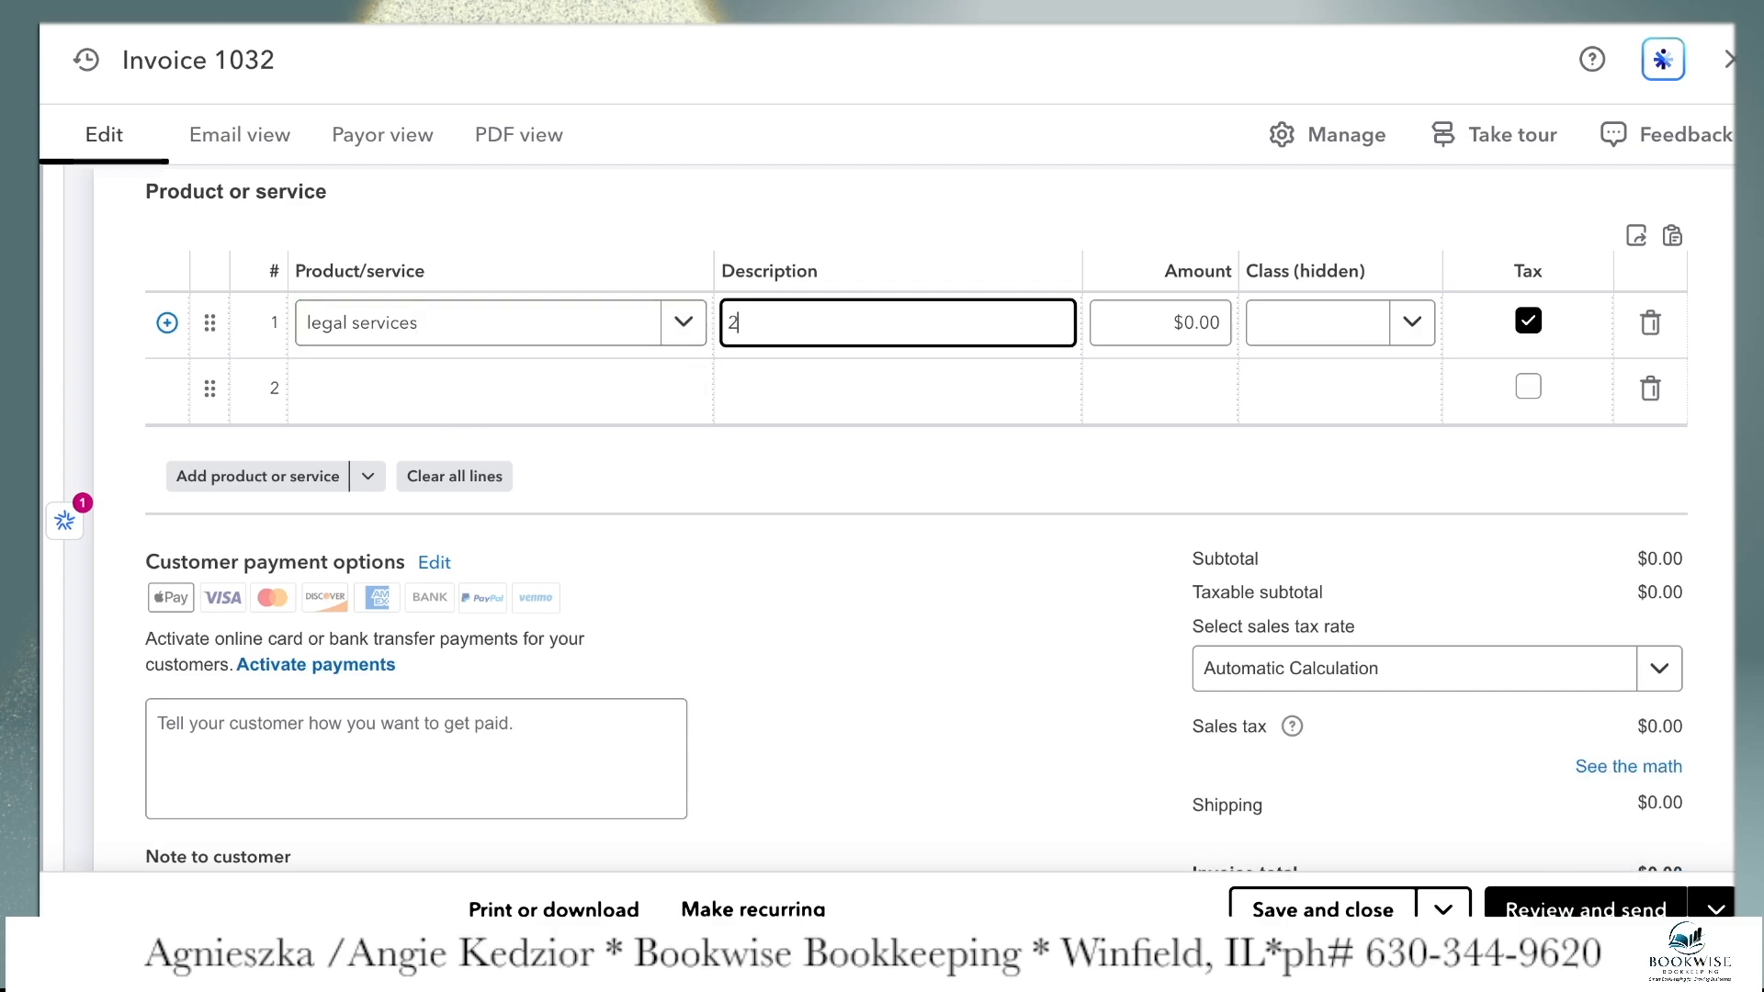
key("BackSpace")
key("BackSpace")
key("BackSpace")
type("monthly fees")
key("Tab")
type("250")
key("Tab")
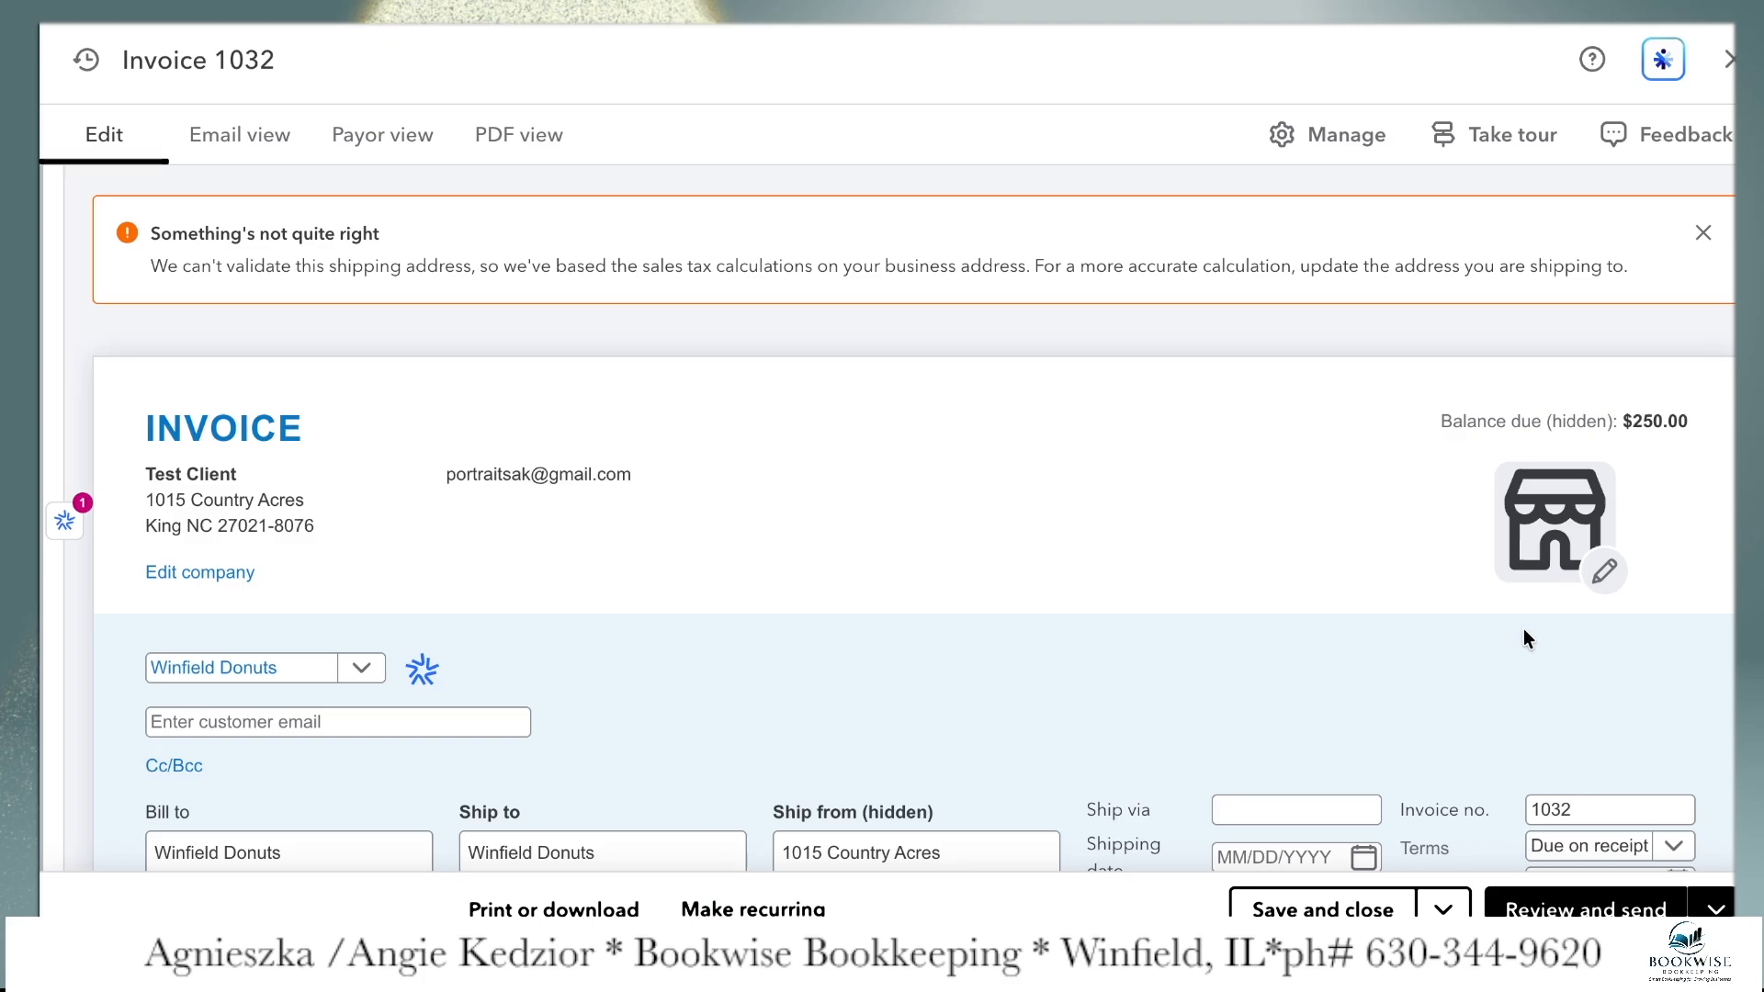
Make the legal services line on the invoice non-taxable
scroll(1523, 628, "down", 3)
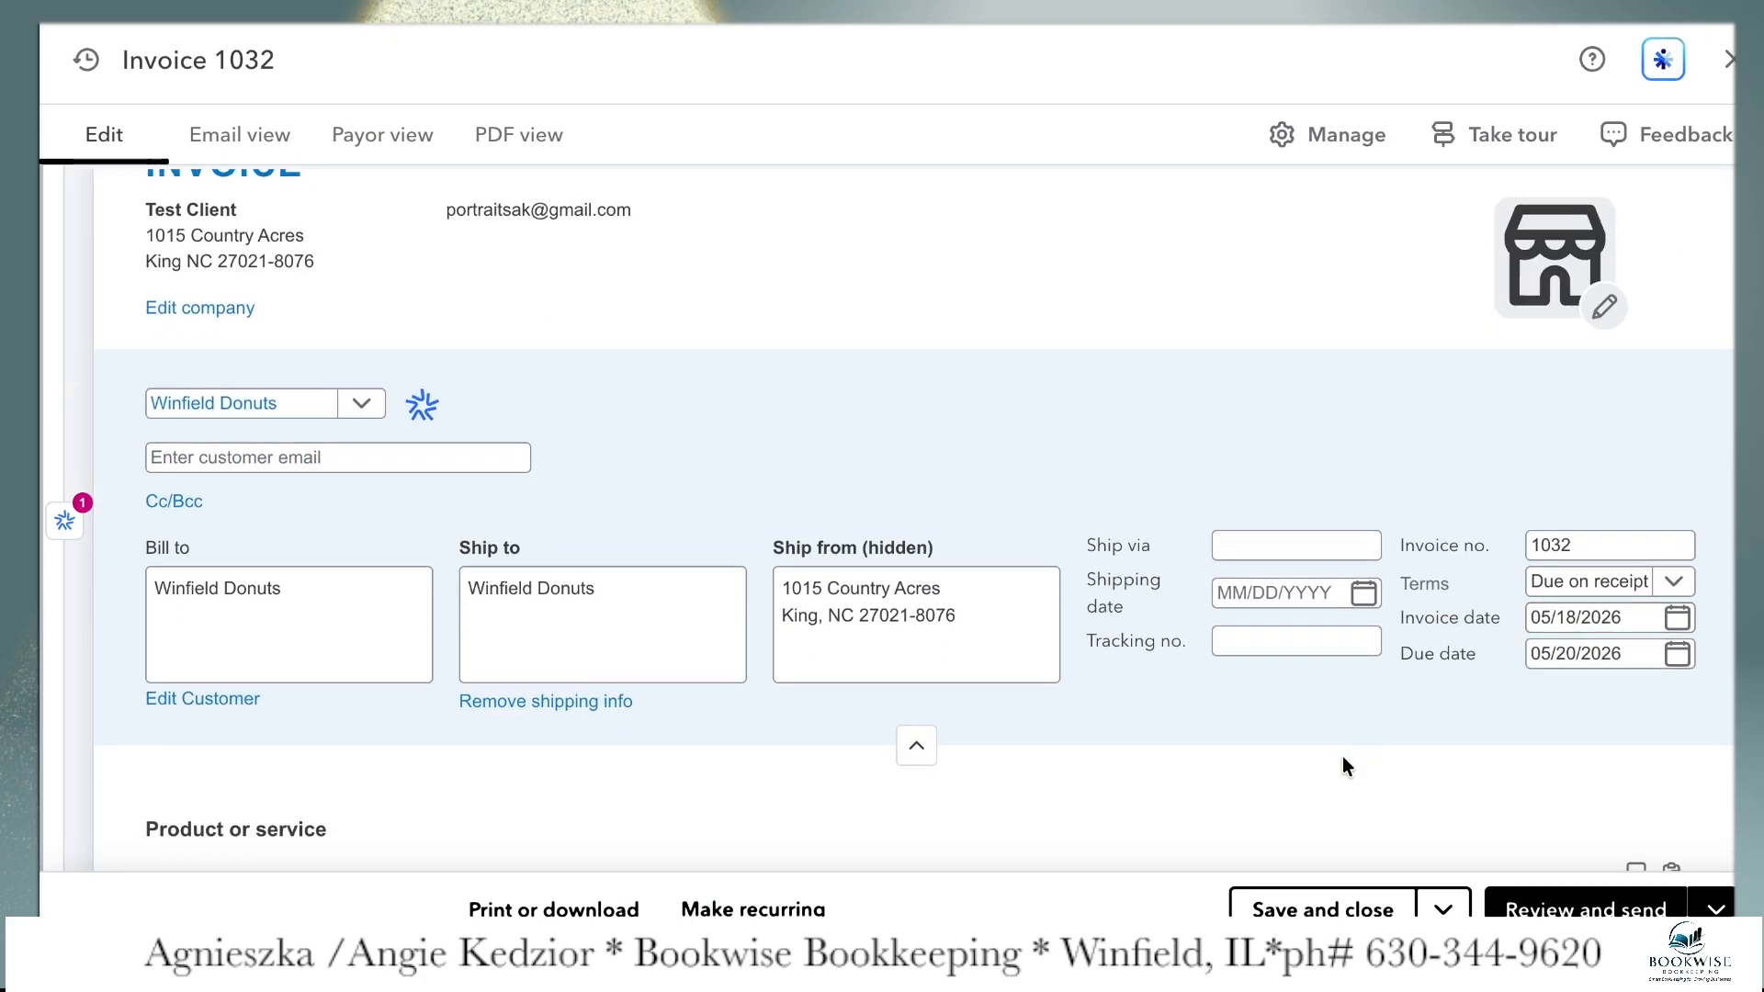
scroll(1342, 757, "down", 2)
scroll(1342, 756, "down", 1)
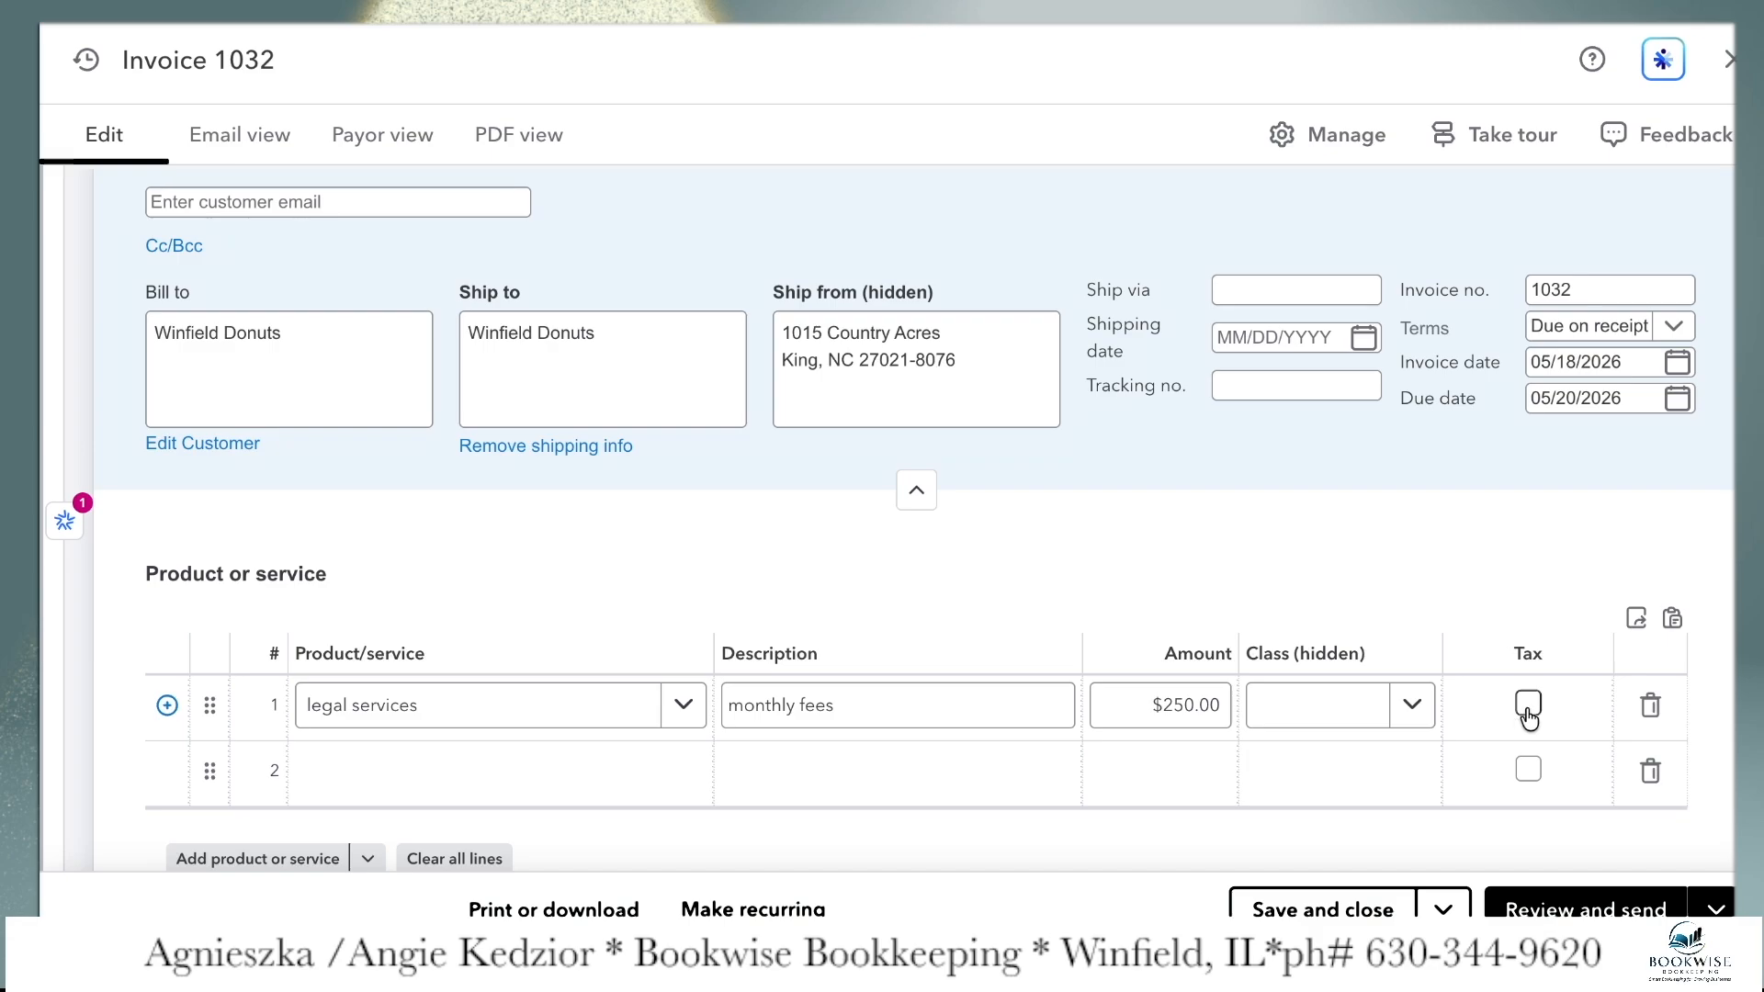
Add promotional magnets as the second invoice line with an amount of $50 and make it taxable
left_click(432, 775)
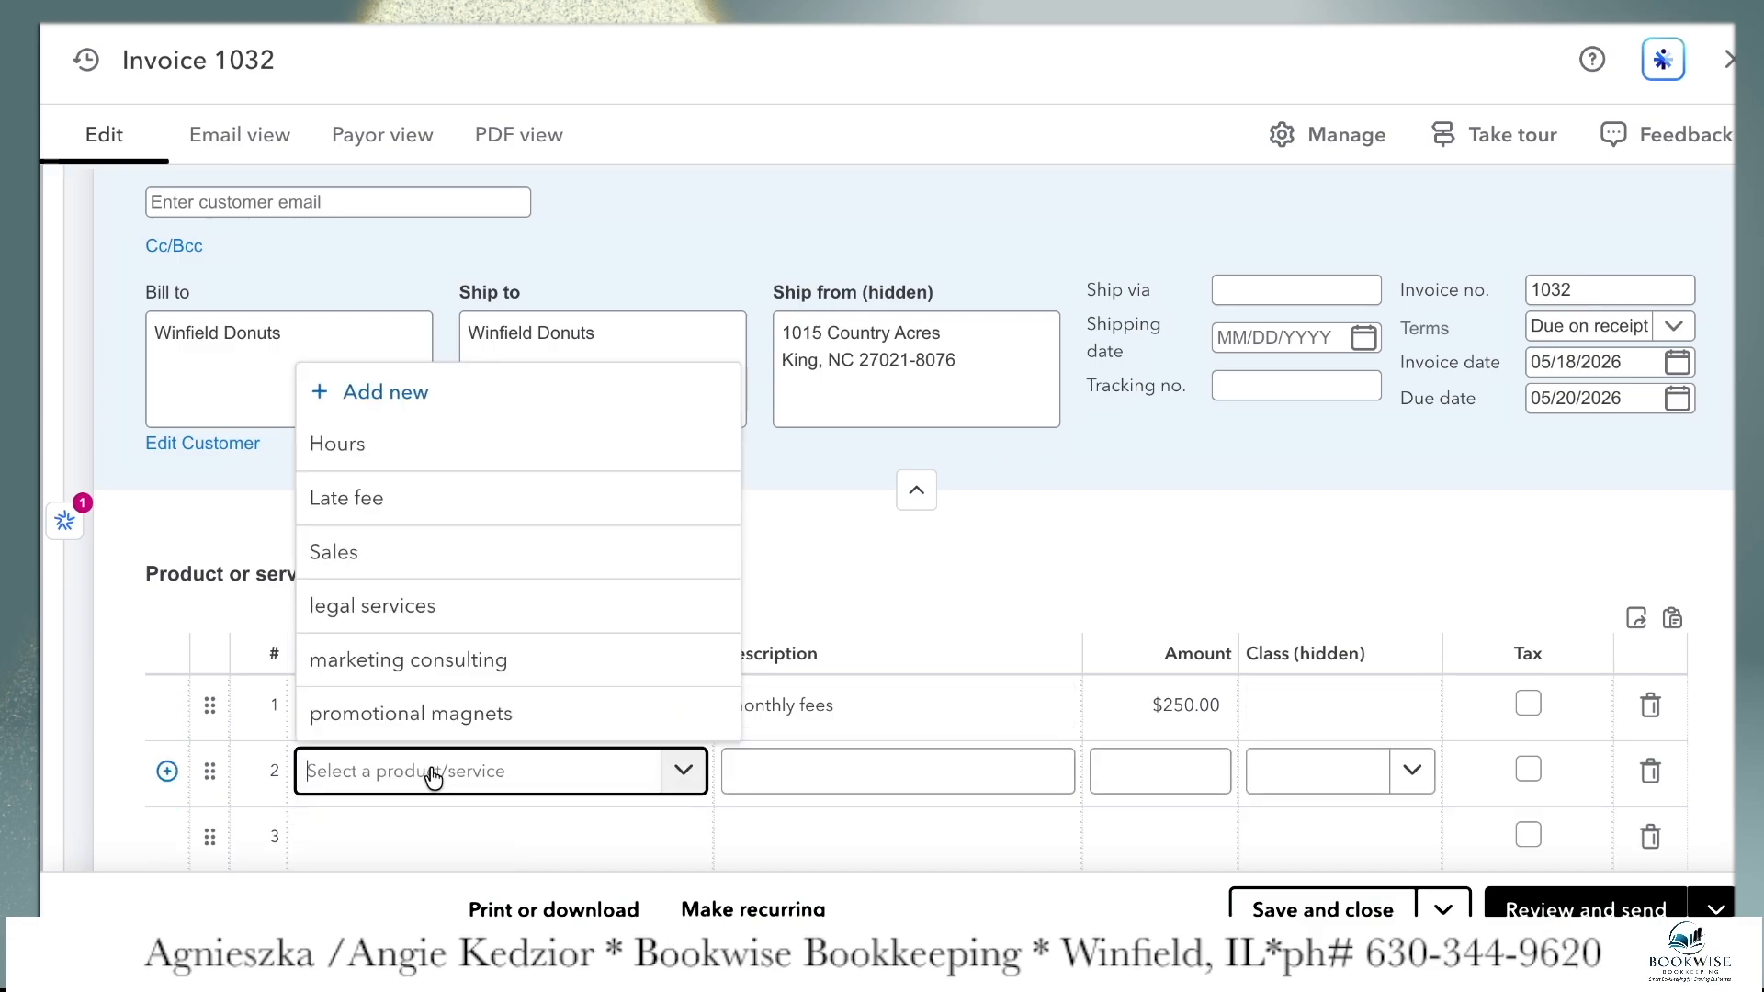
type("m")
key("BackSpace")
type("promo")
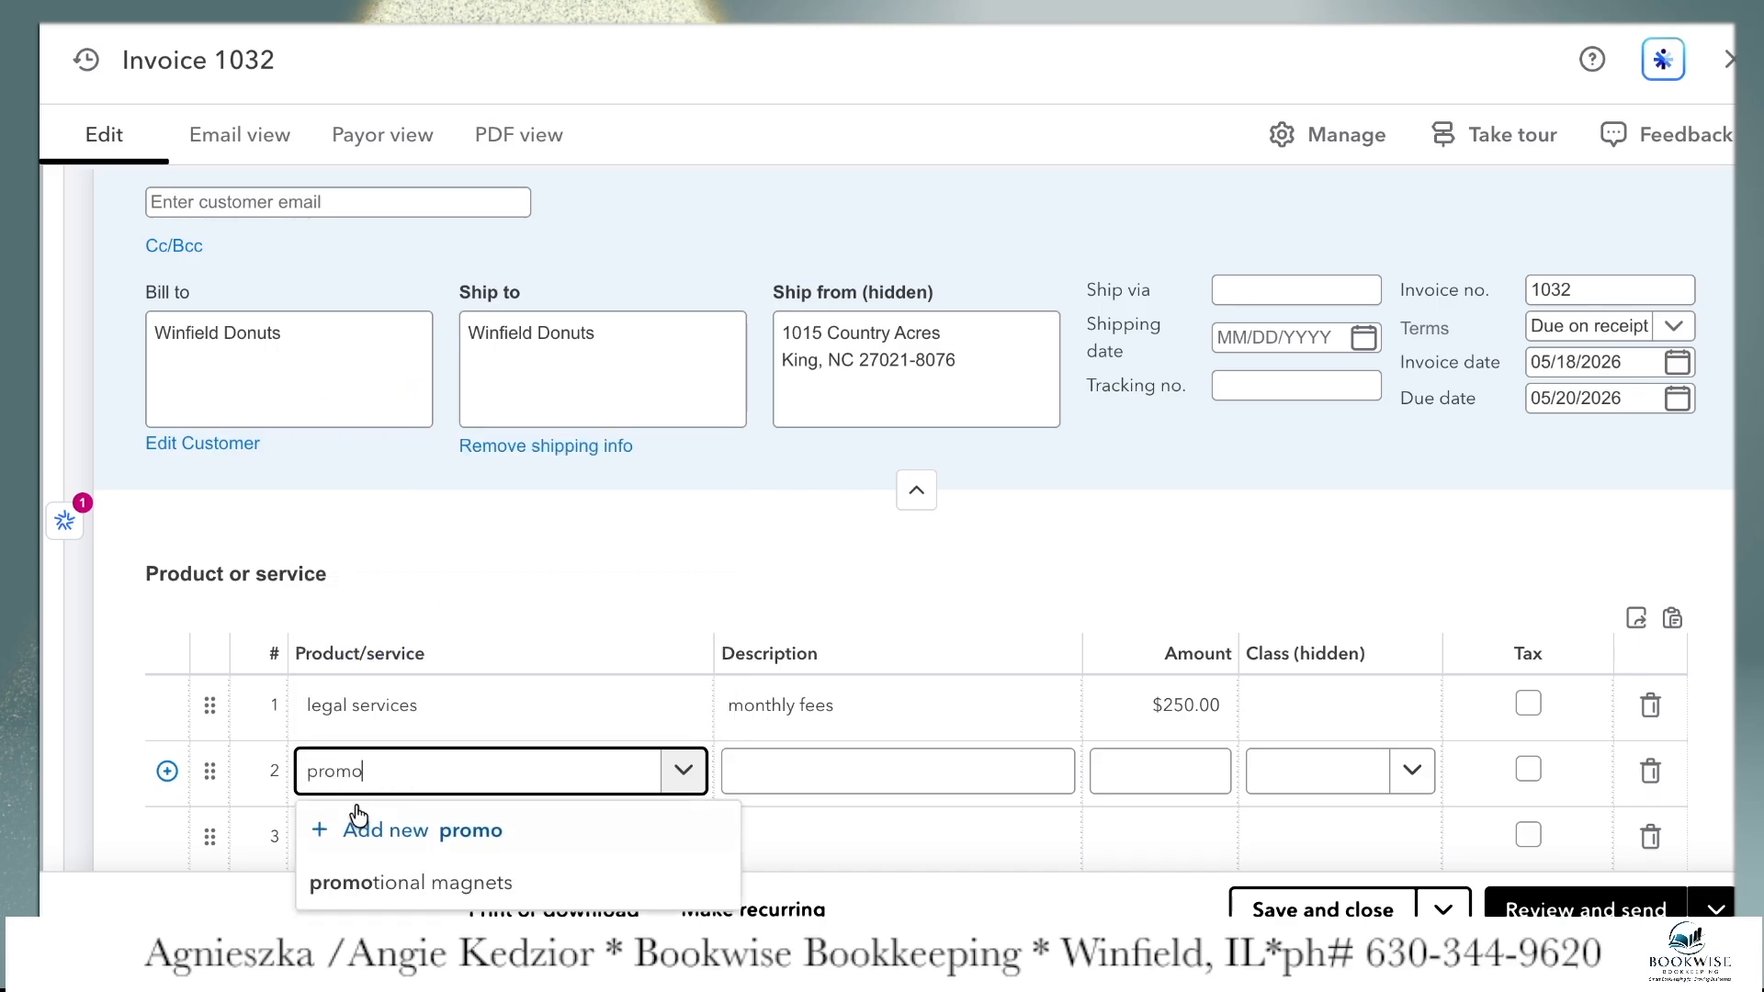
left_click(409, 882)
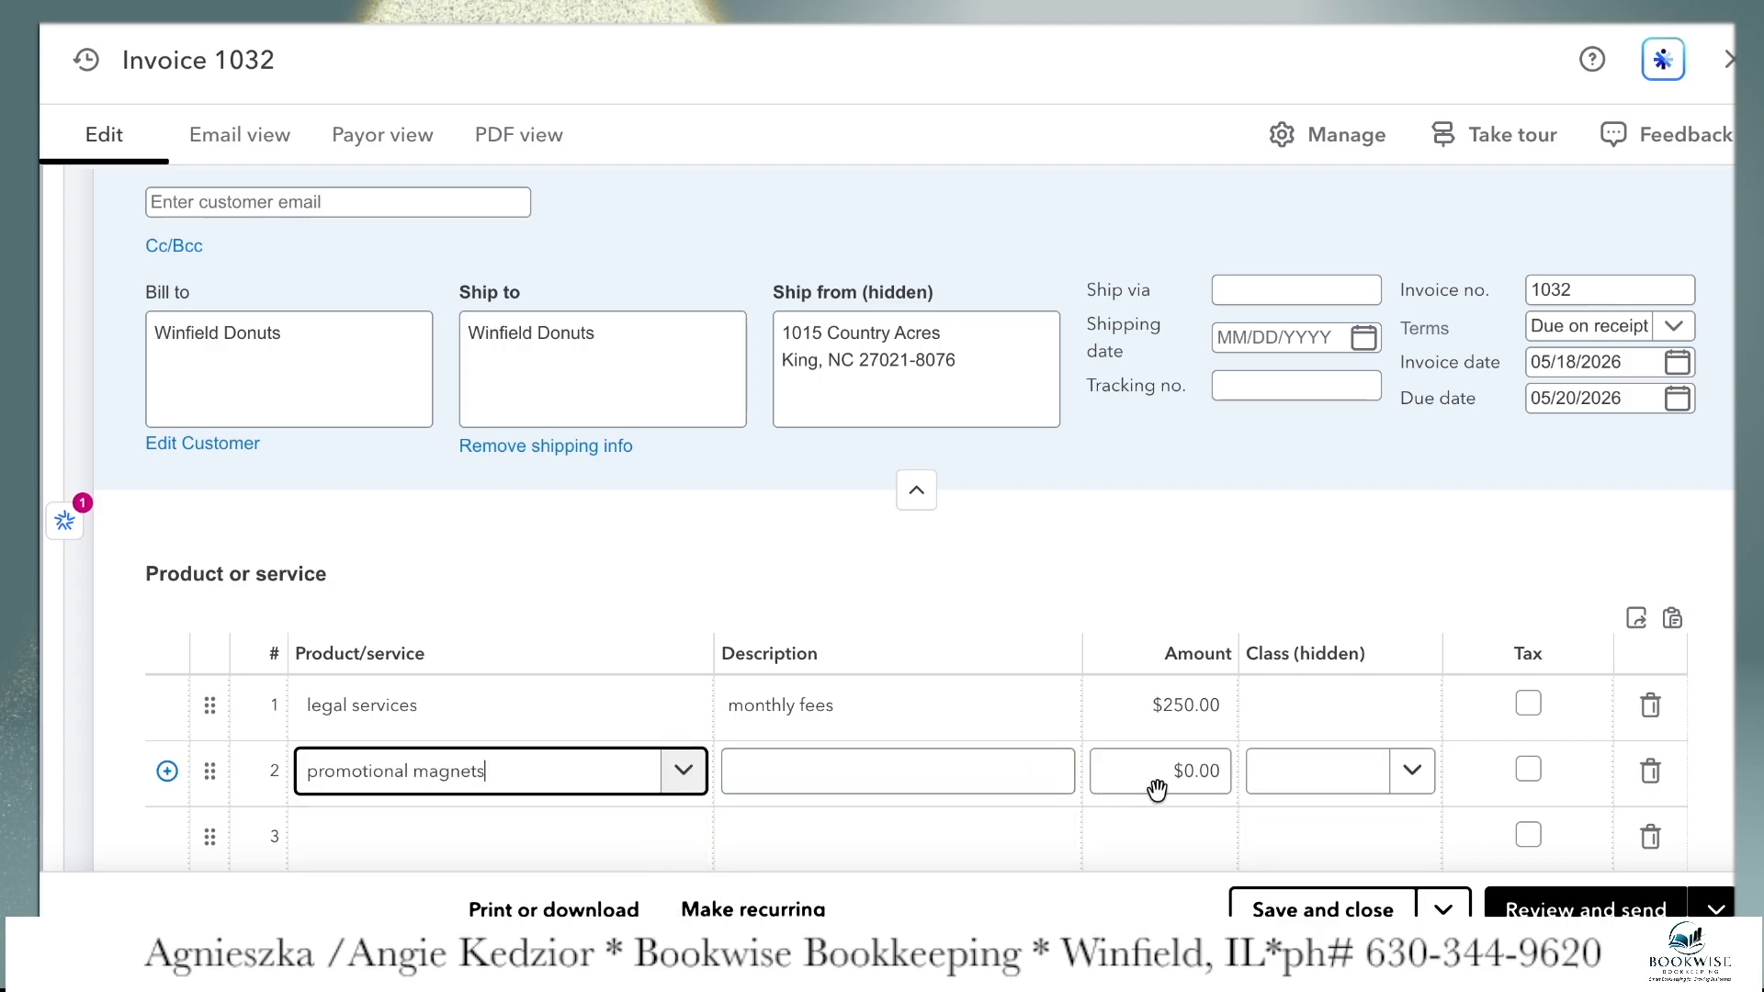
left_click(1194, 772)
type("50.00")
key("Tab")
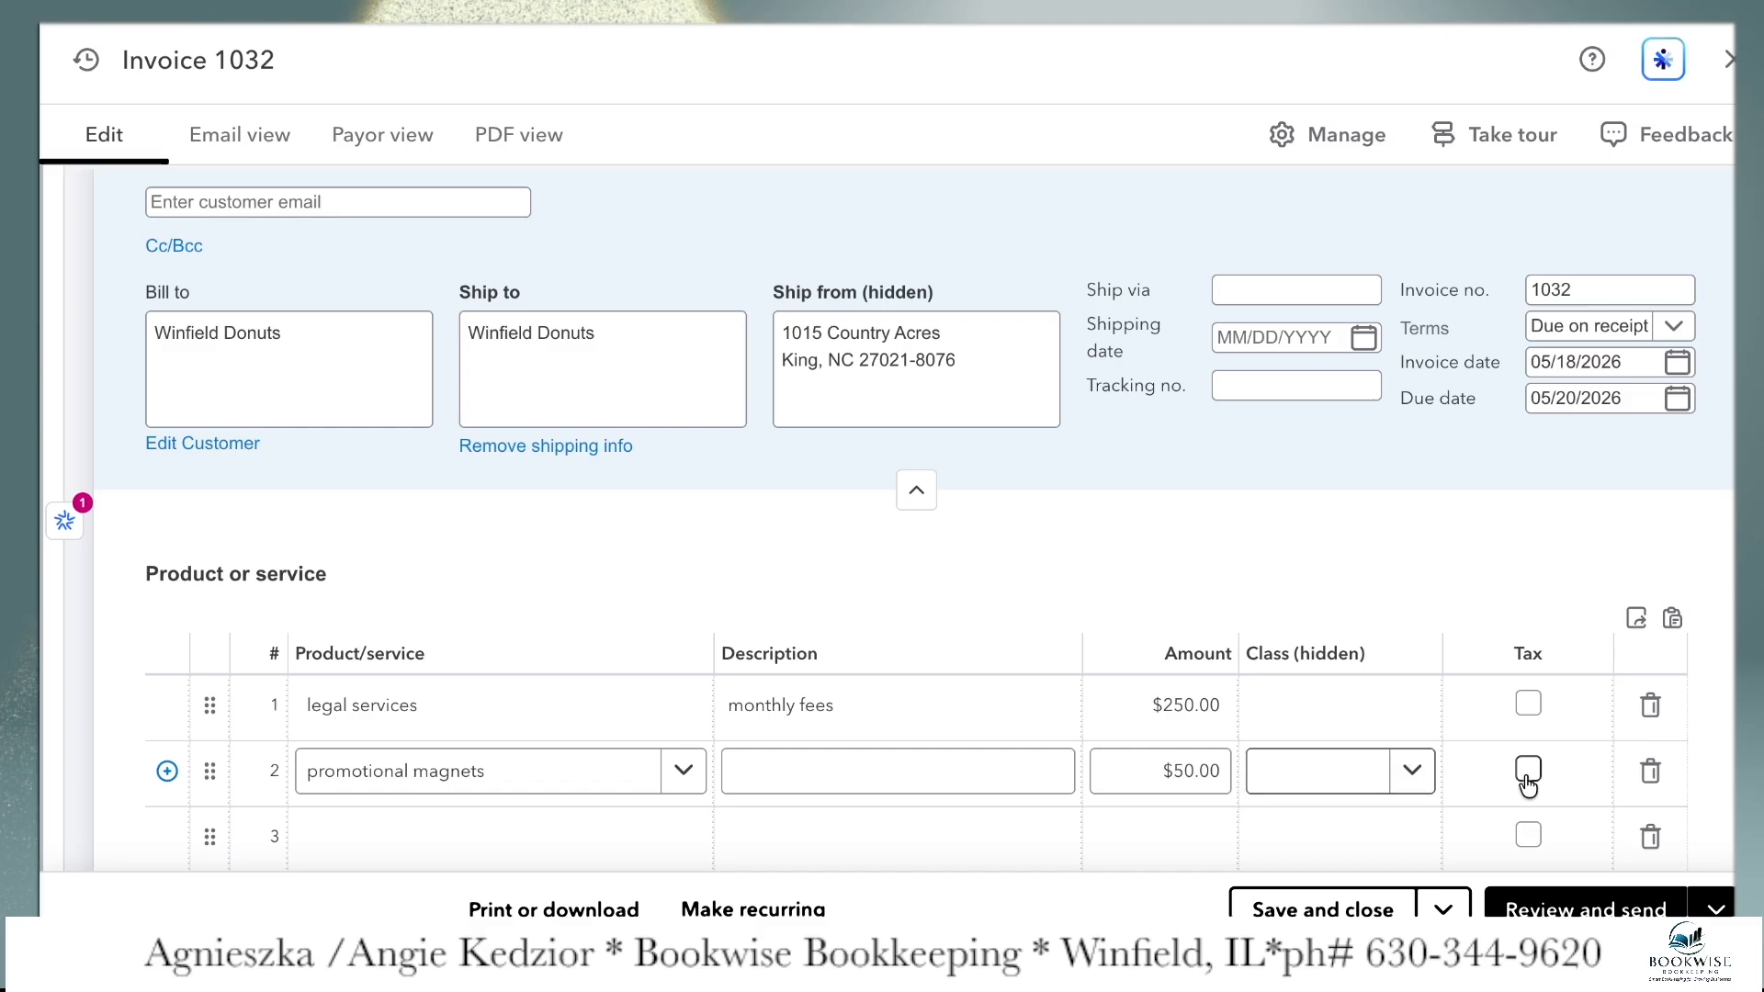
left_click(1528, 770)
Review the invoice totals, then save and close the invoice without a customer note
scroll(1528, 785, "down", 5)
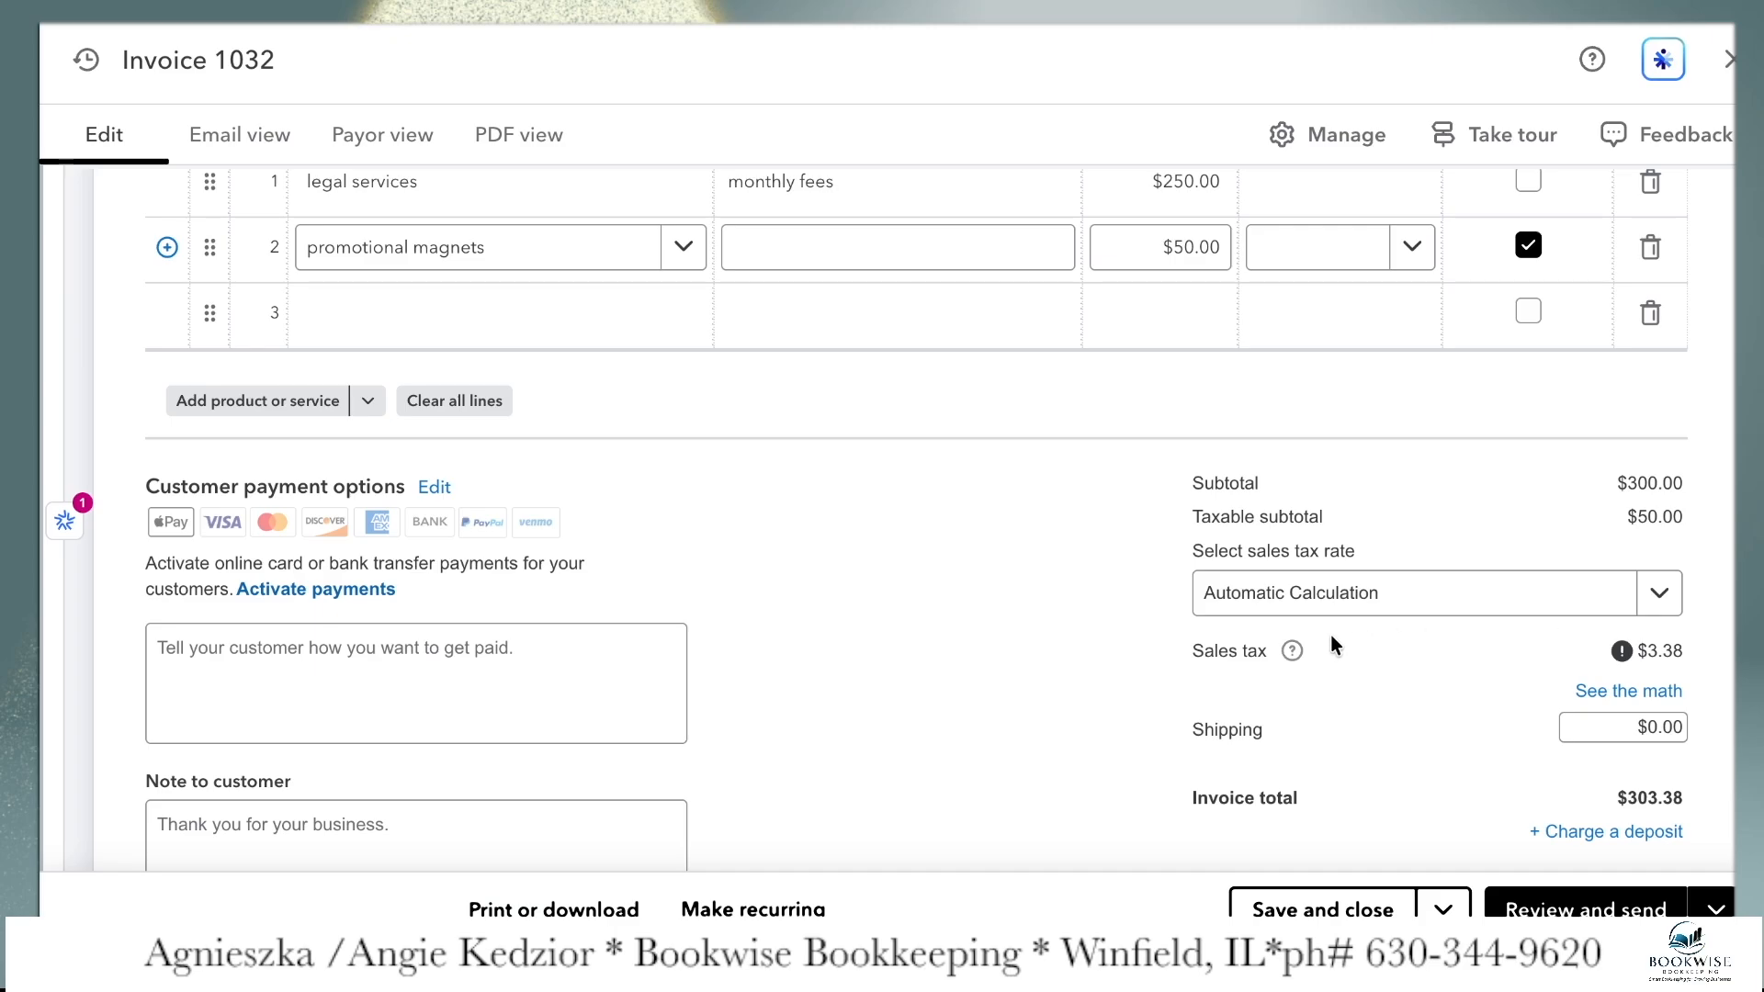
scroll(1403, 752, "down", 2)
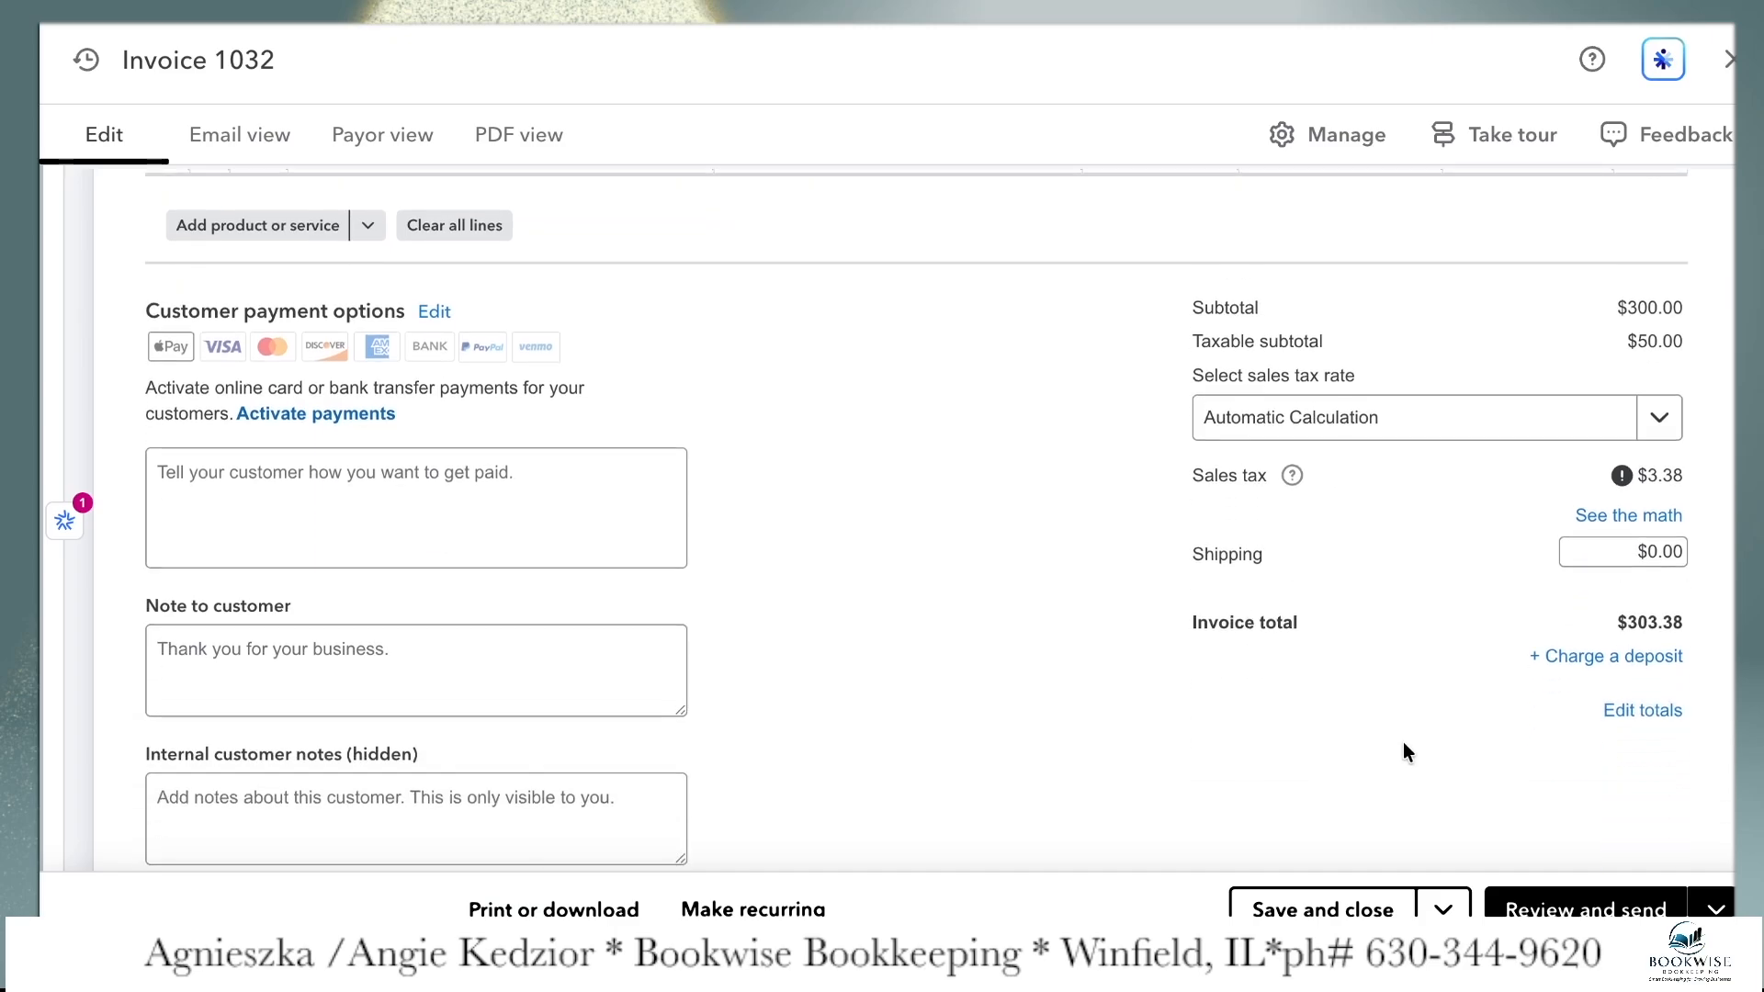
scroll(1476, 858, "up", 3)
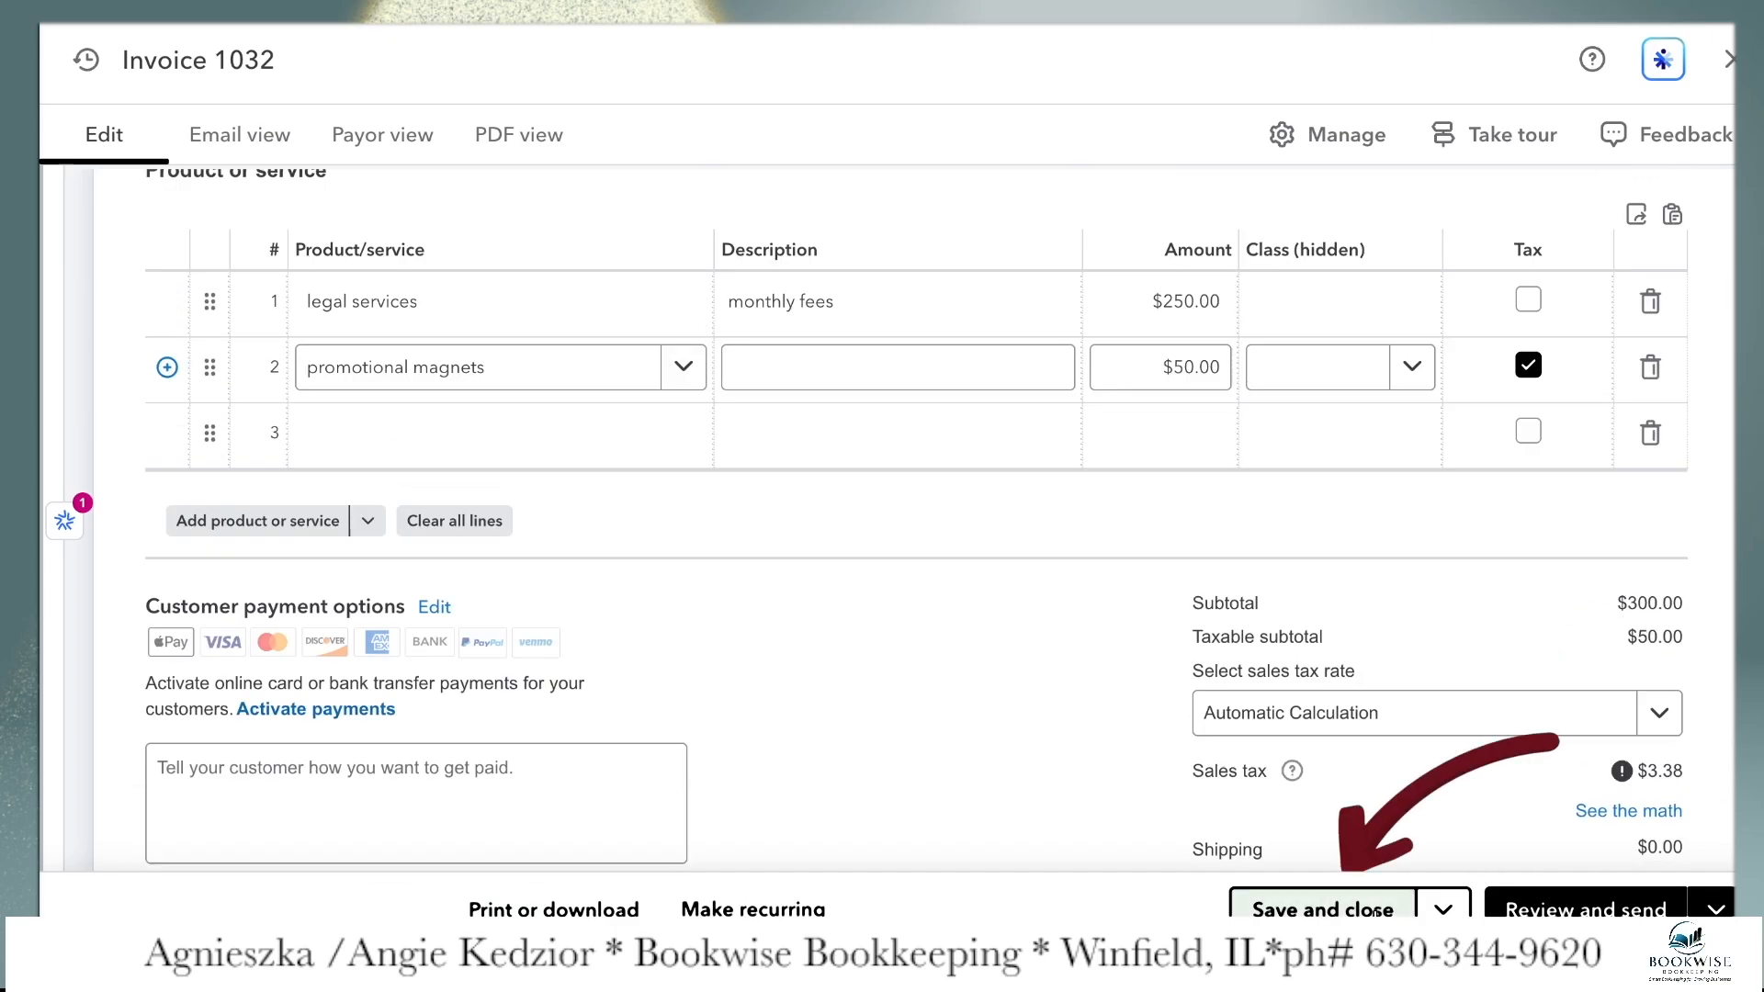
left_click(1322, 908)
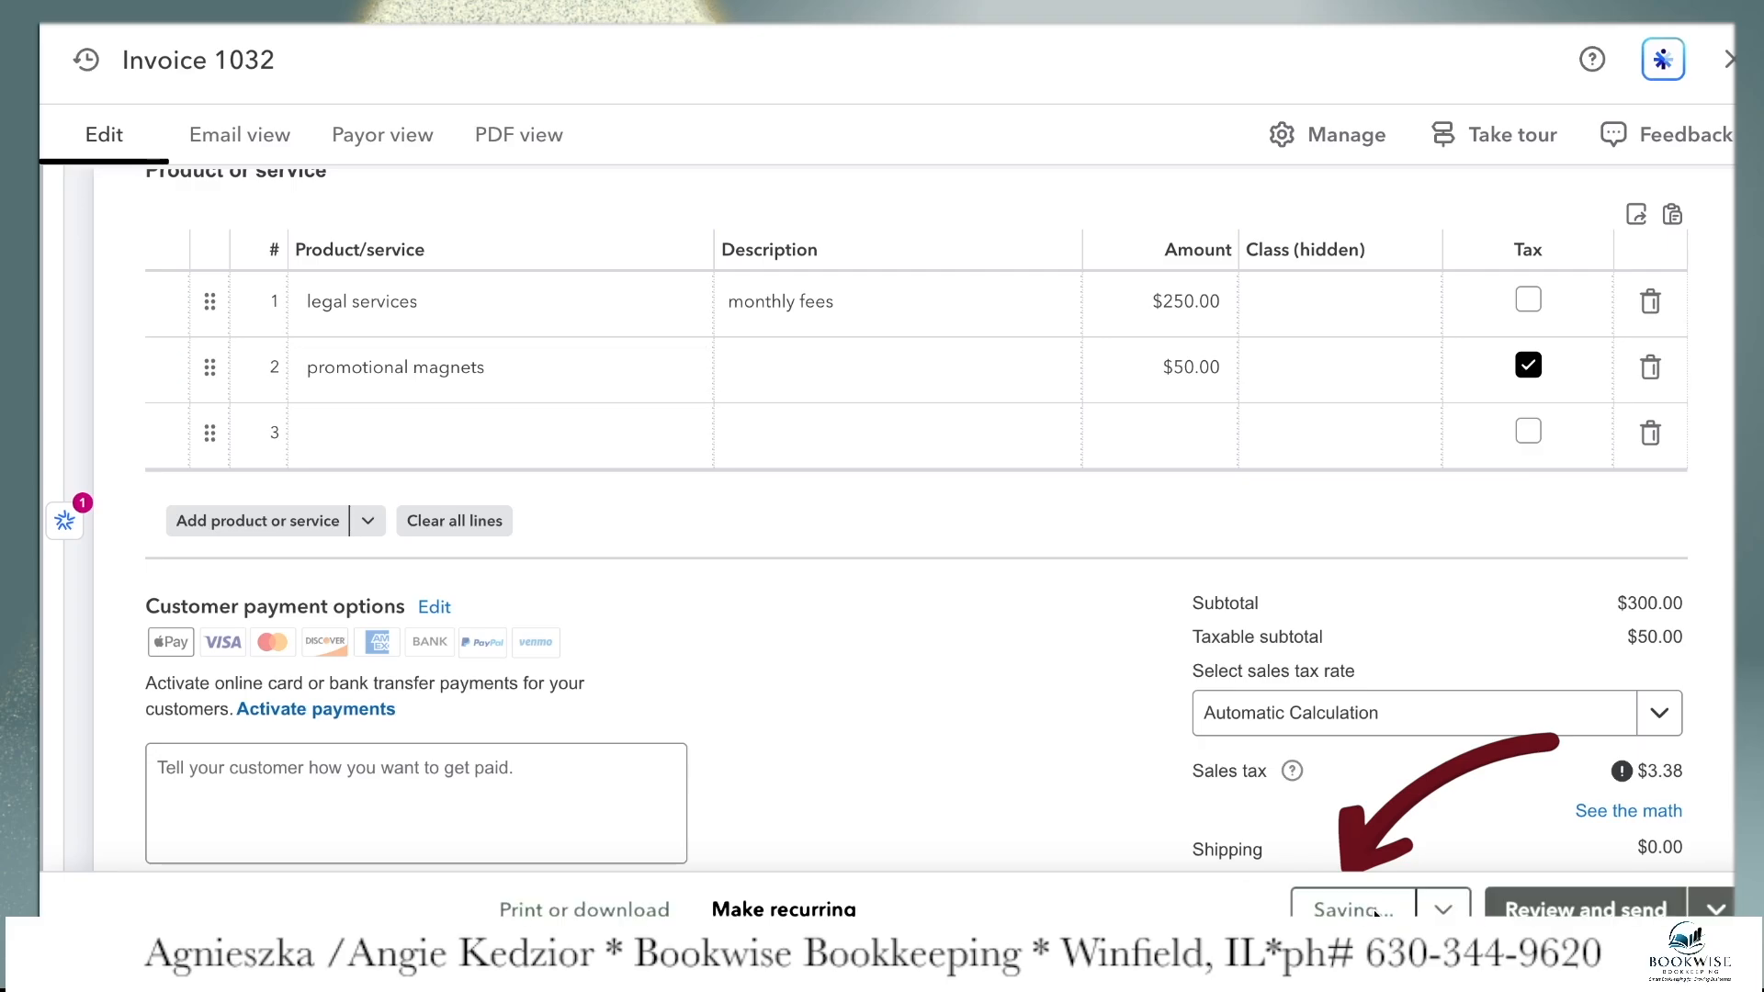